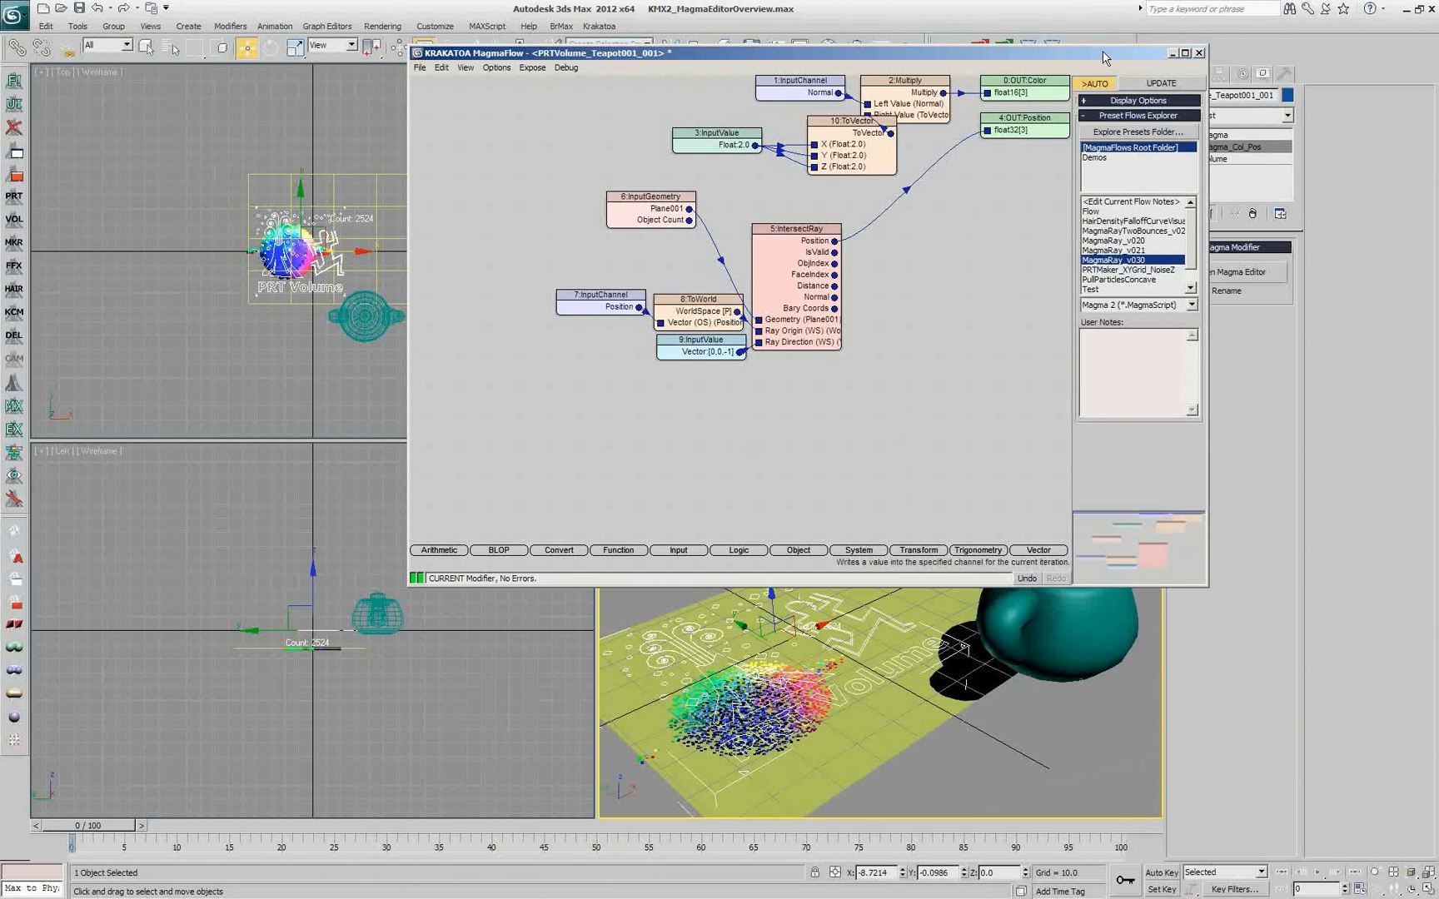
- Shift the 10:ToVector and 3:InputValue nodes left in the teapot flow, then close the editor
left_click_drag(1103, 57, 797, 133)
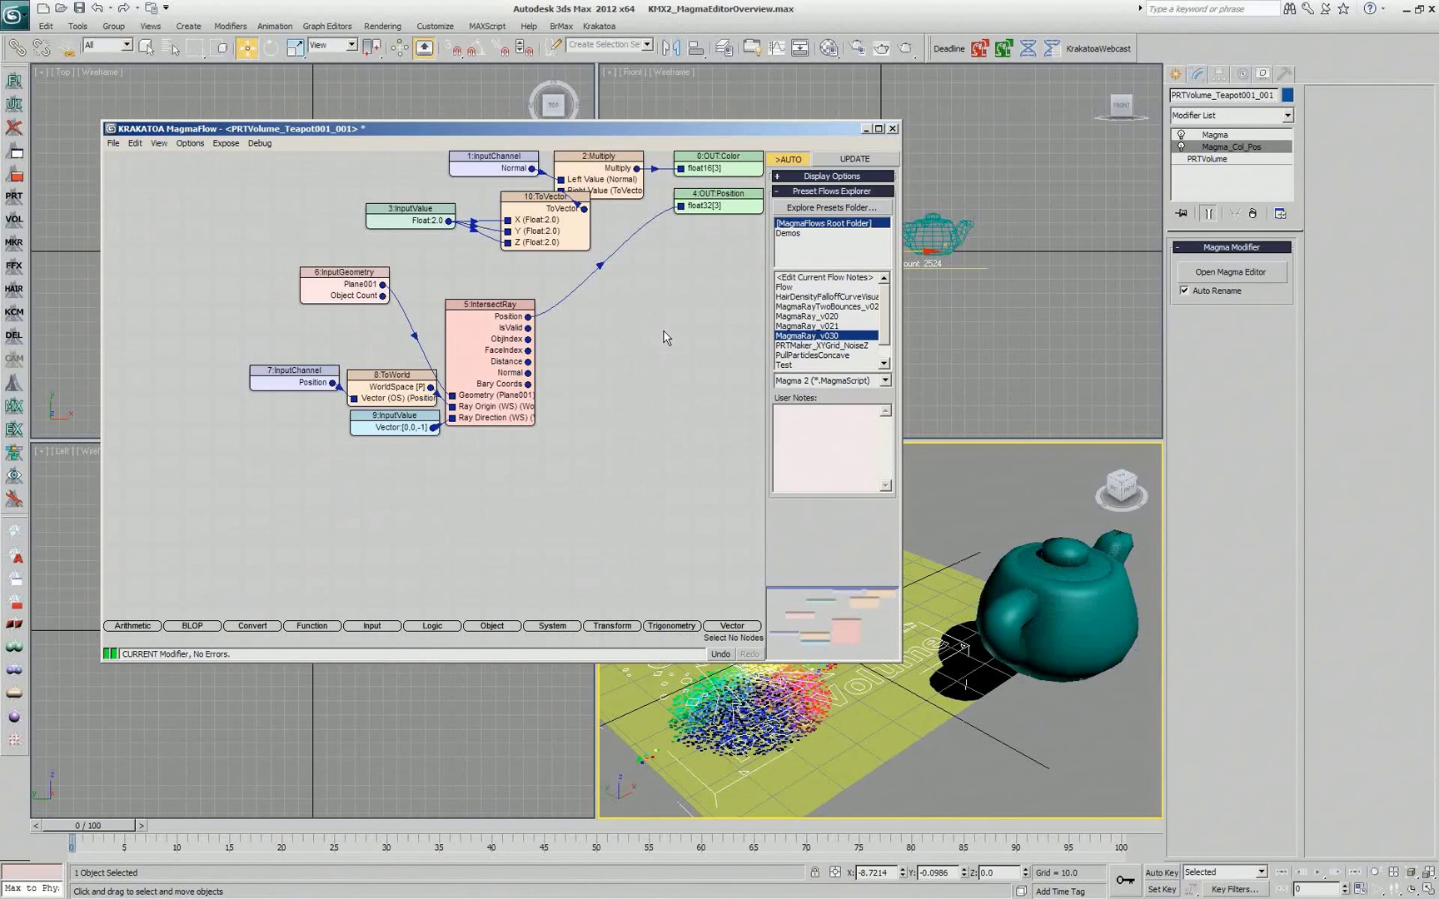
left_click_drag(562, 247, 547, 267)
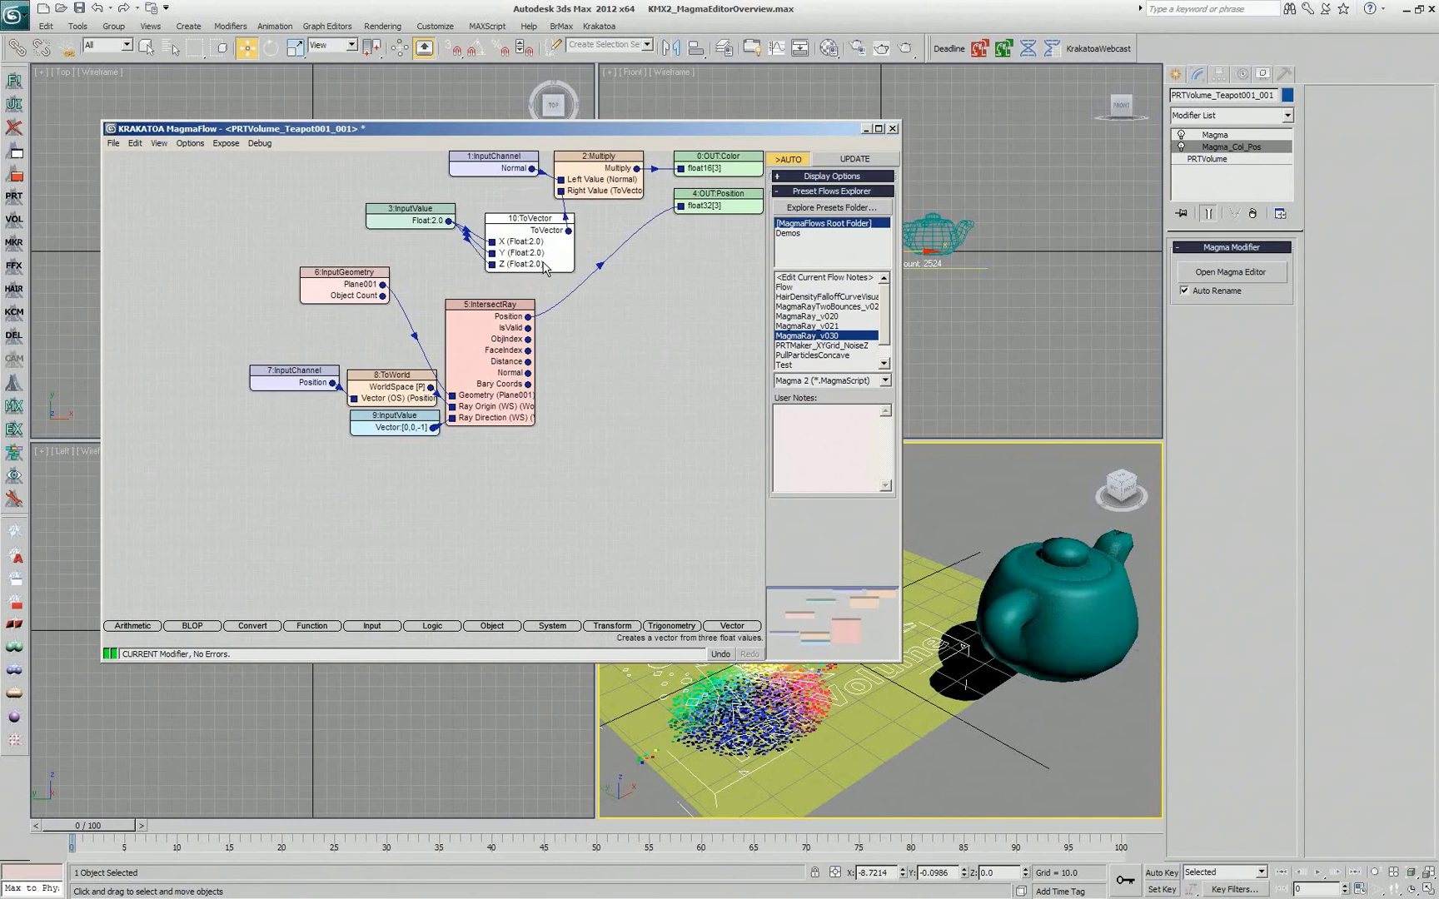
left_click(619, 371)
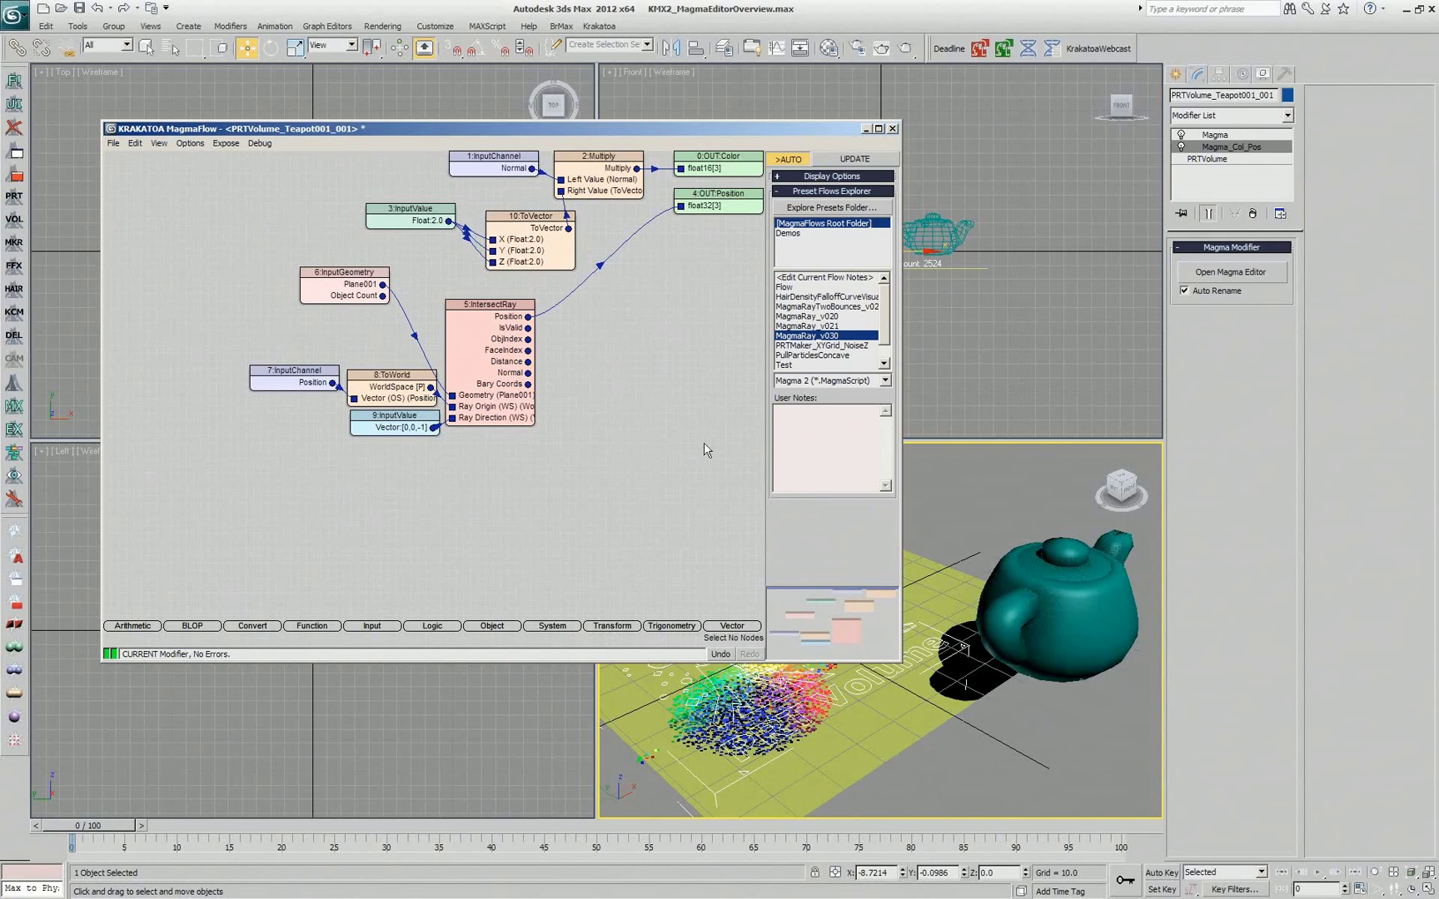
left_click_drag(408, 226, 341, 221)
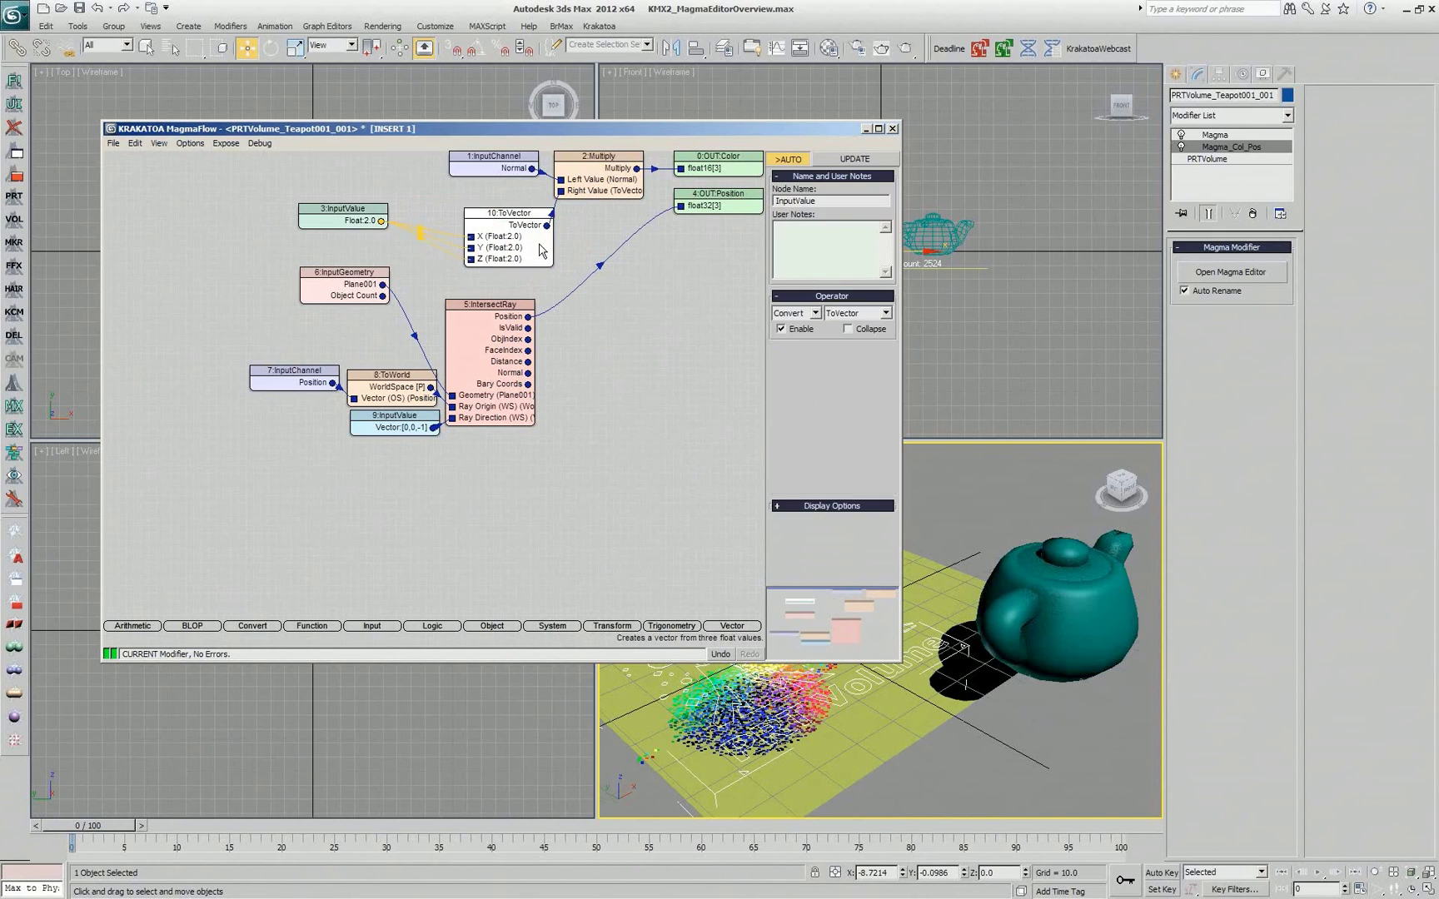
left_click_drag(531, 216, 507, 216)
left_click(892, 128)
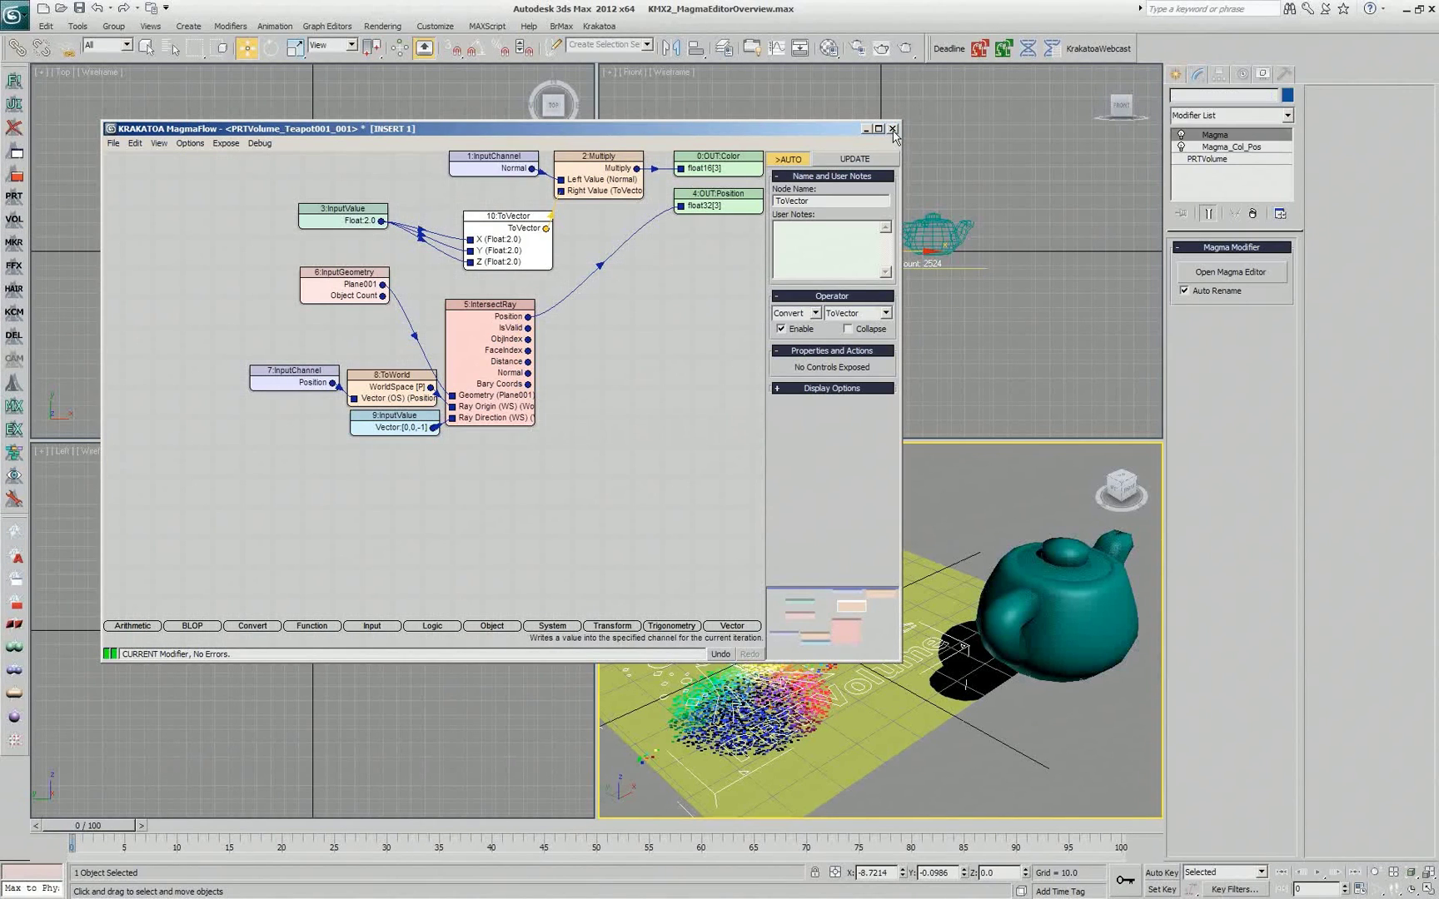
- Load MagmaRay_v034 from the KrakatoaWebcast scene list, adopting the file's gamma and LUT settings
left_click(1098, 48)
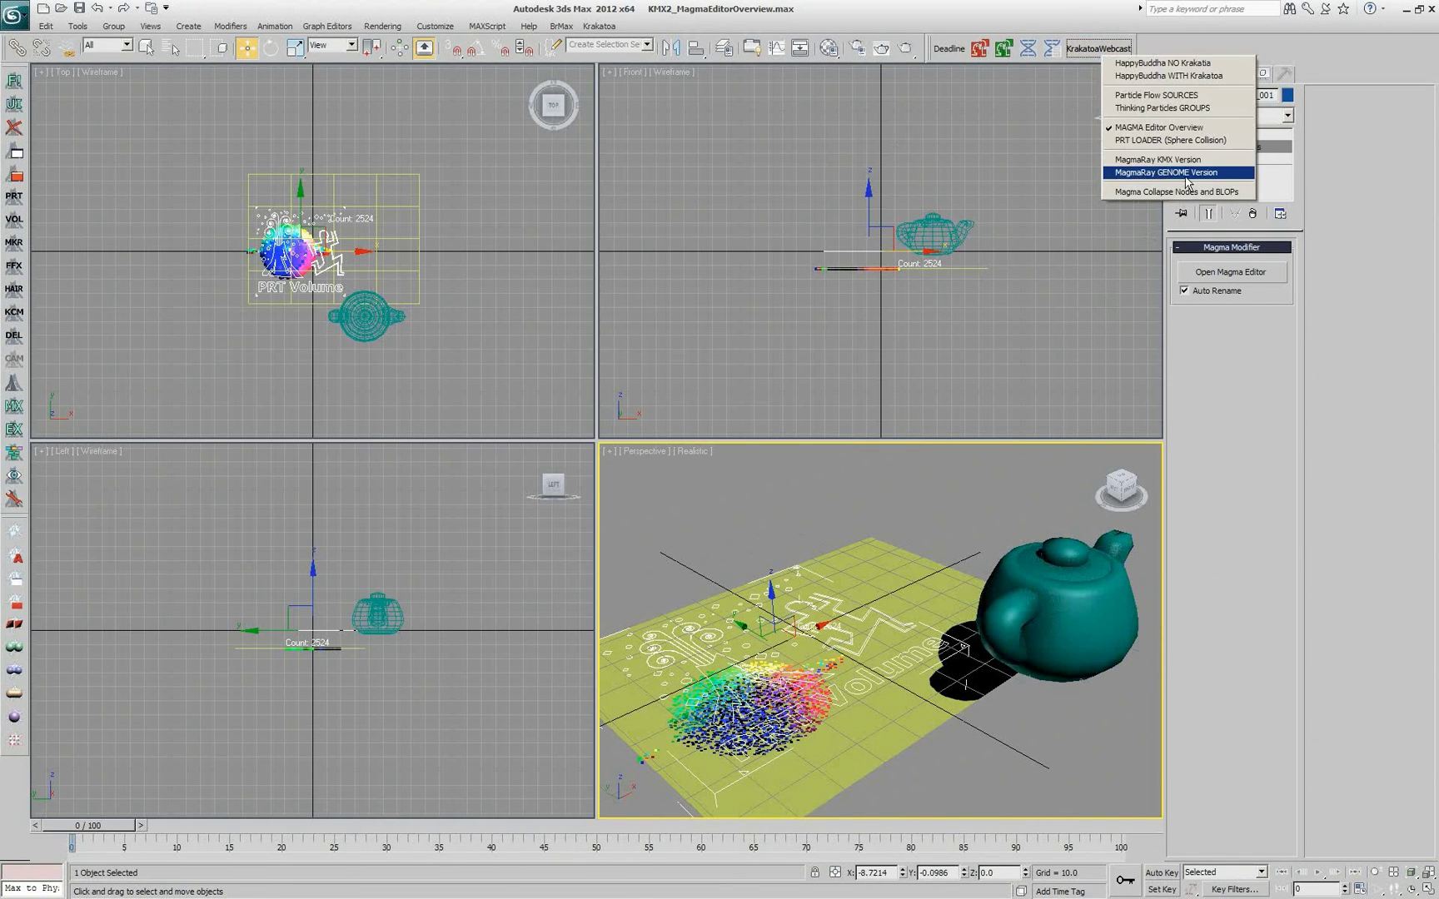
left_click(1166, 172)
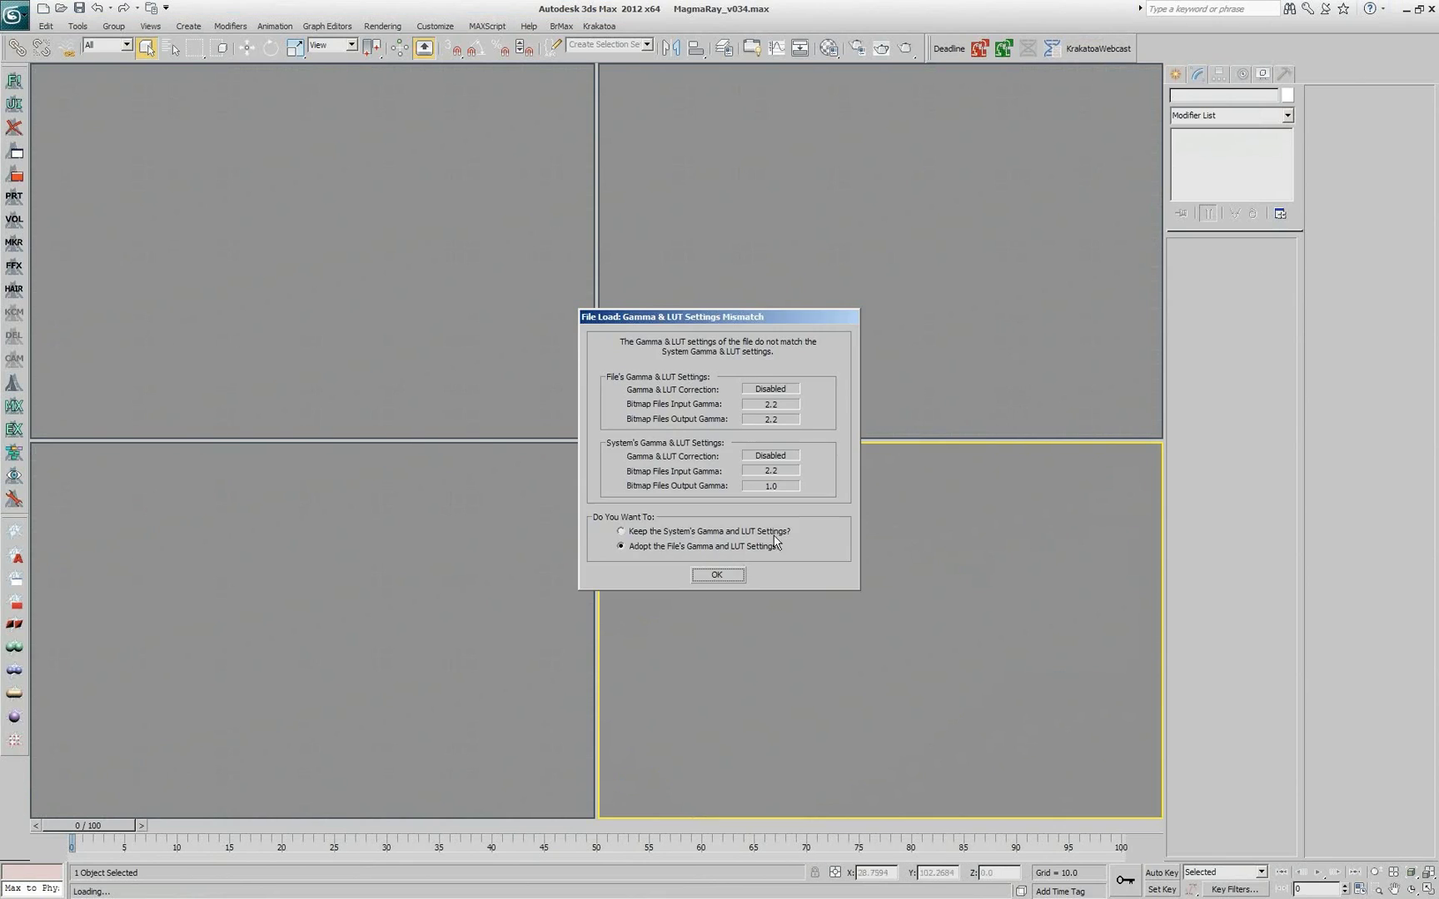
left_click(720, 577)
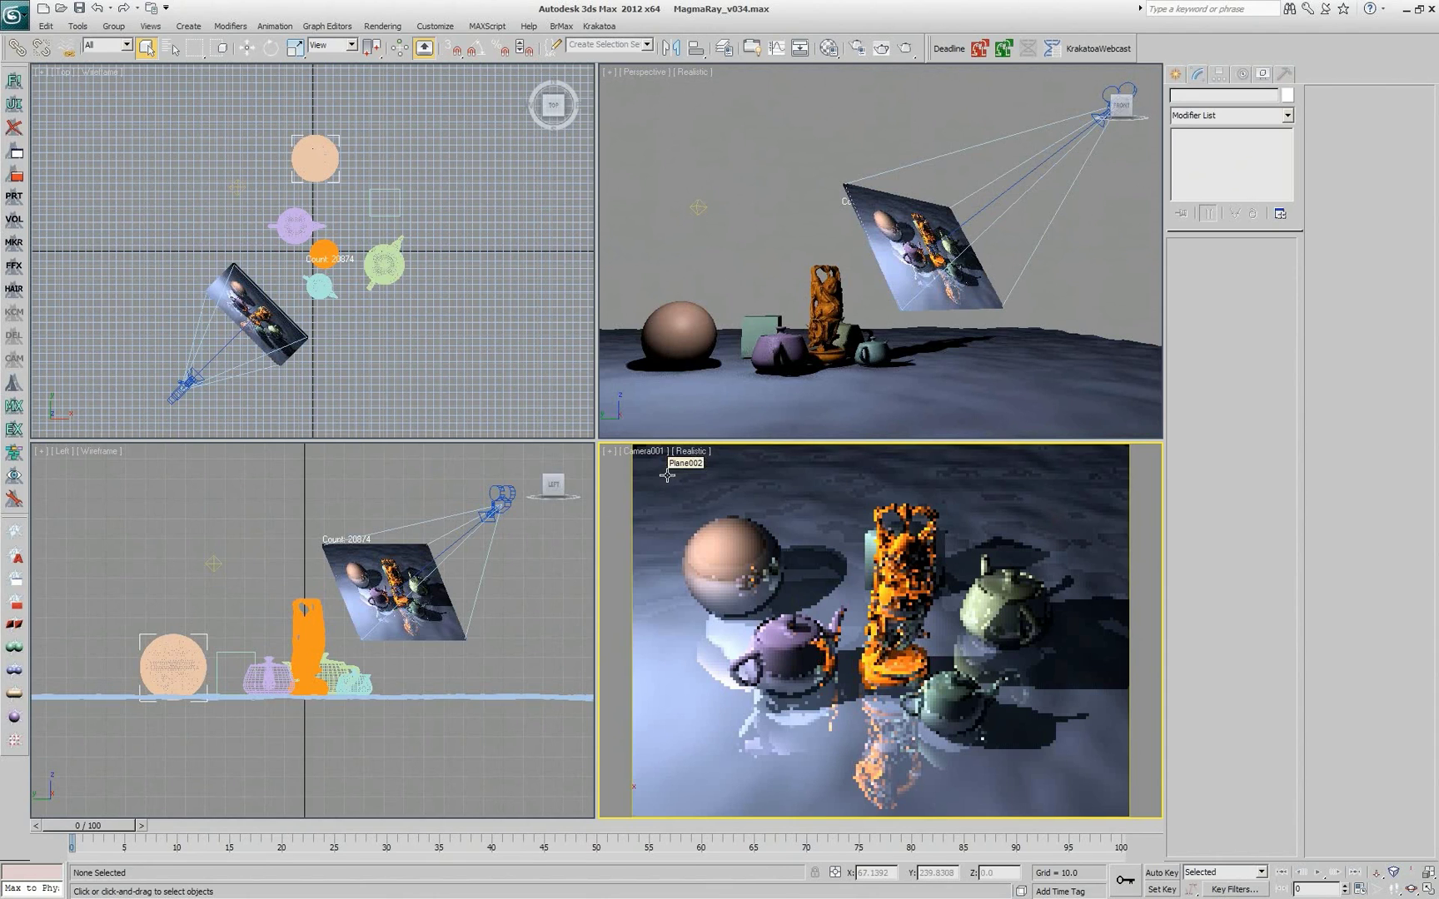
- Move GeoSphere001 higher in the Camera001 view
left_click(685, 317)
left_click(754, 577)
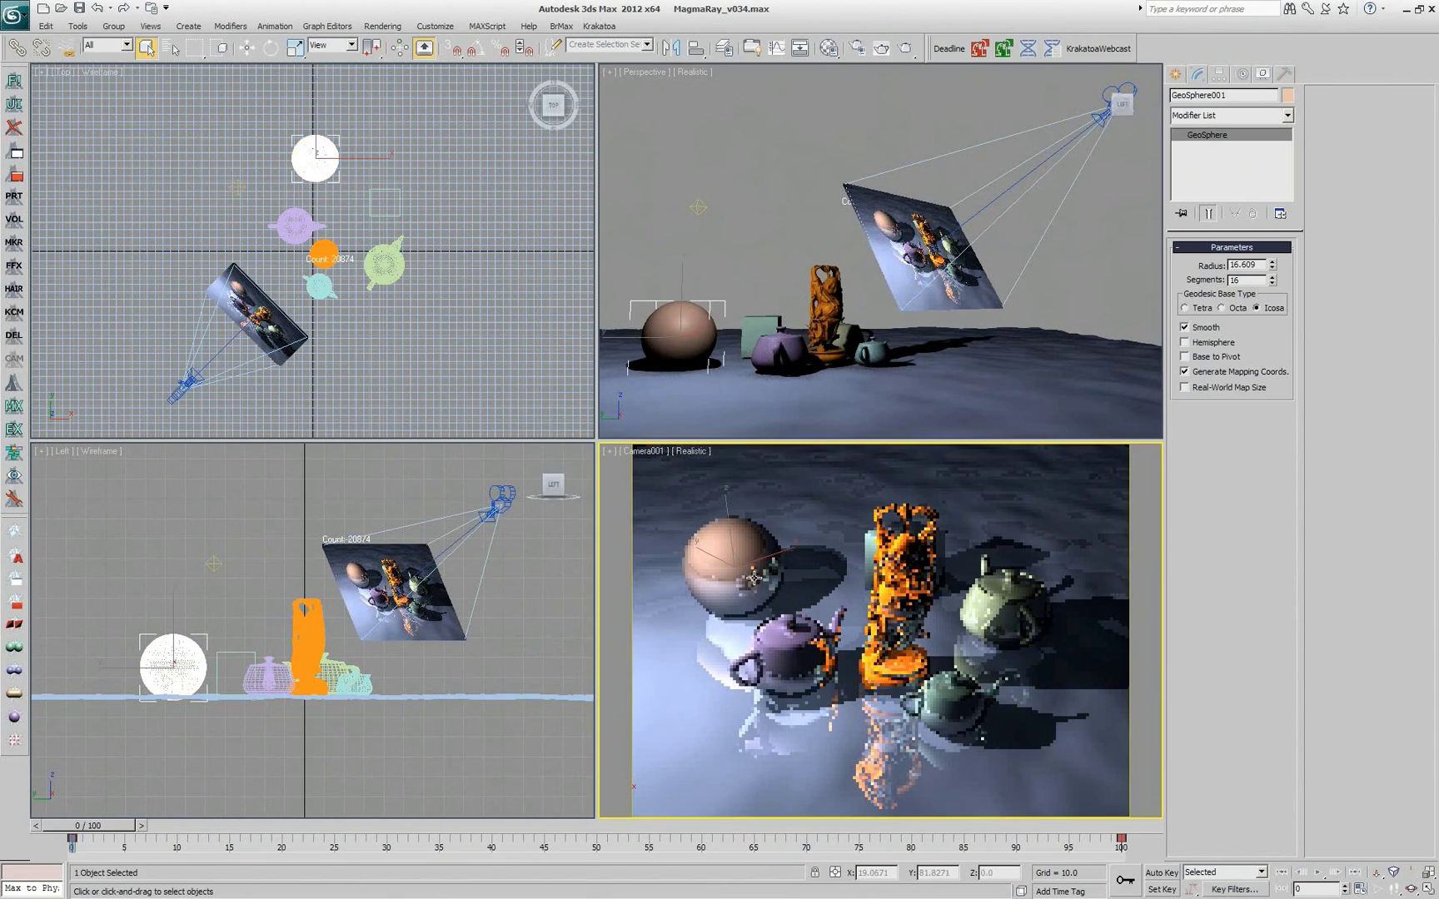
right_click(753, 577)
left_click(768, 584)
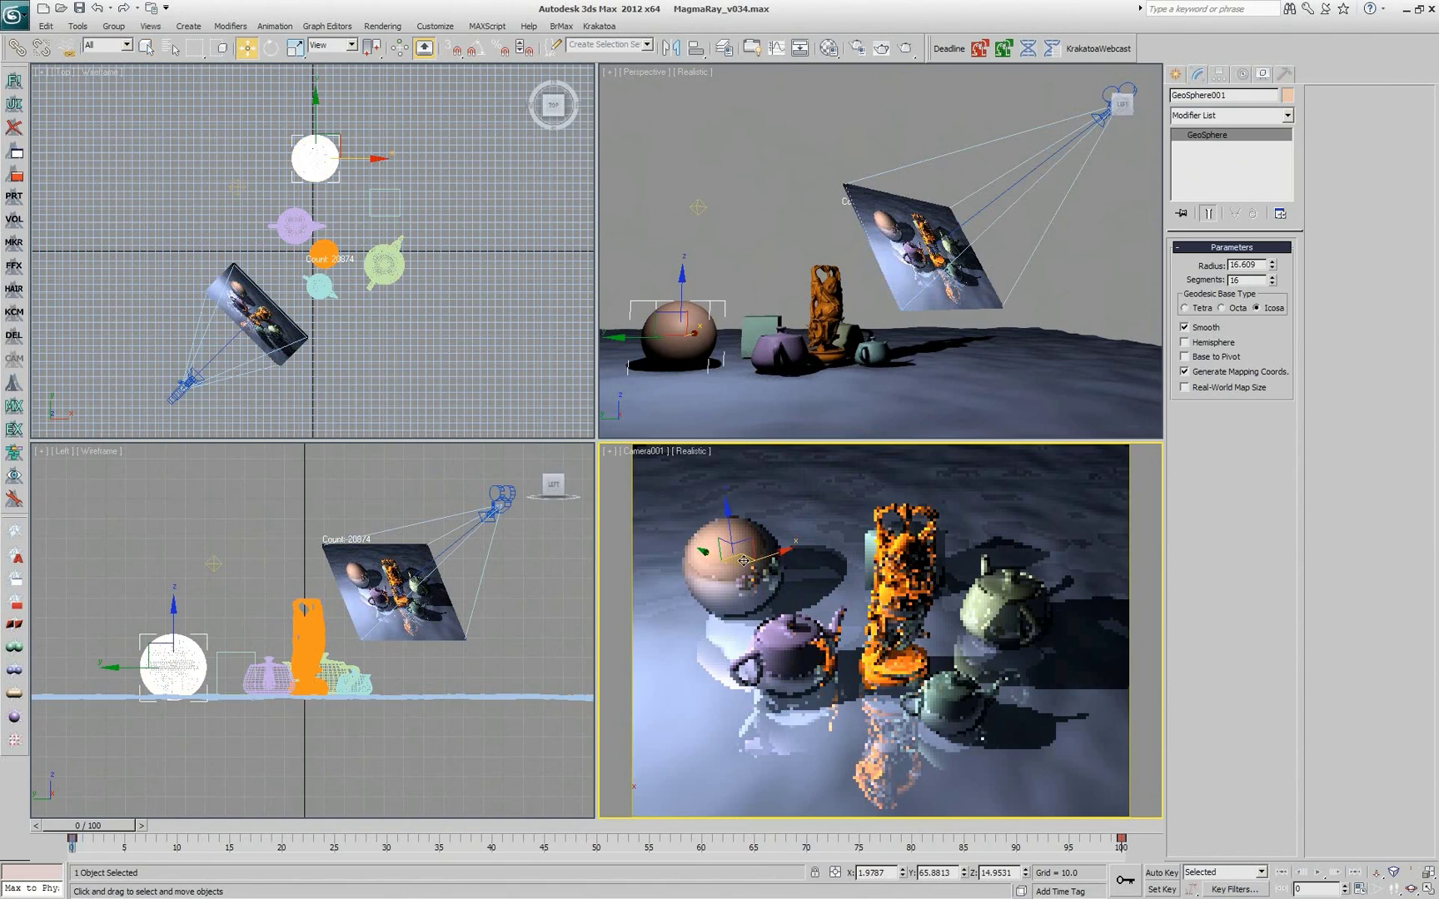
left_click_drag(744, 560, 722, 628)
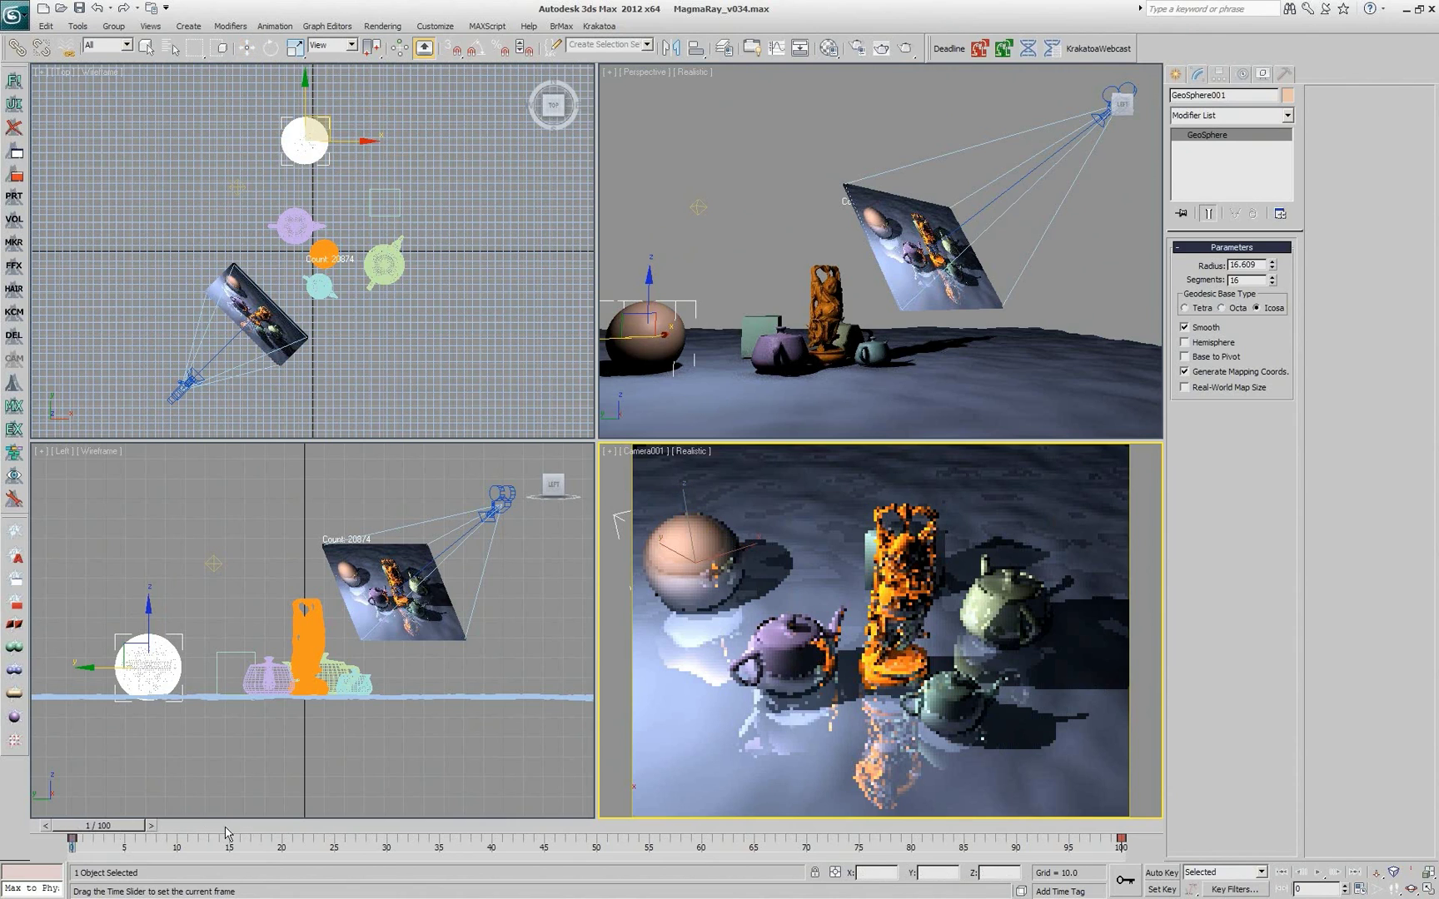
- Scrub the animation, then drag Teapot001 left toward the sphere
left_click_drag(110, 825, 1145, 799)
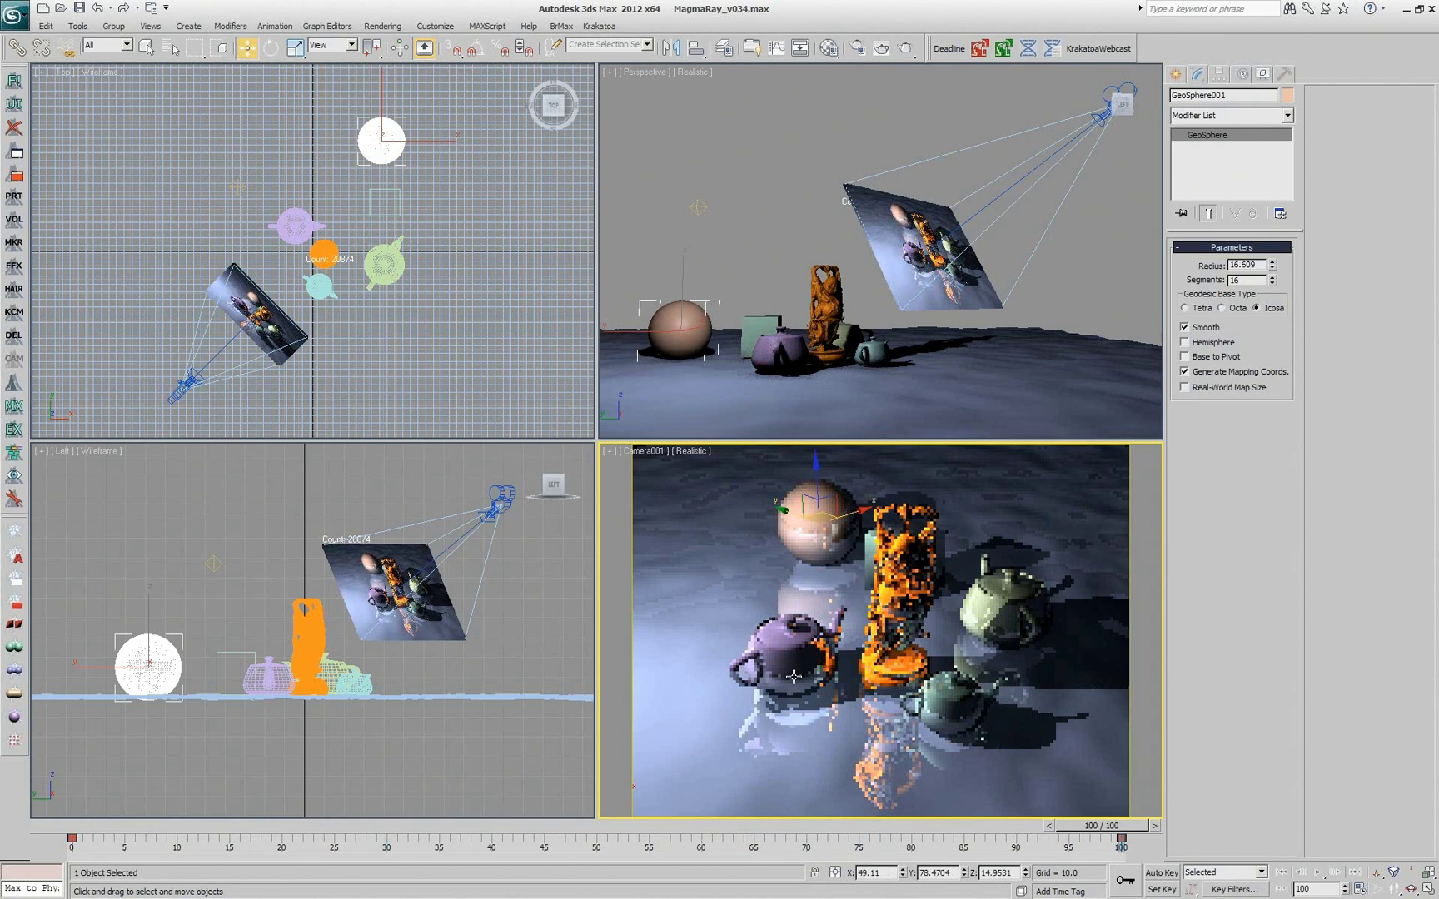
left_click(783, 360)
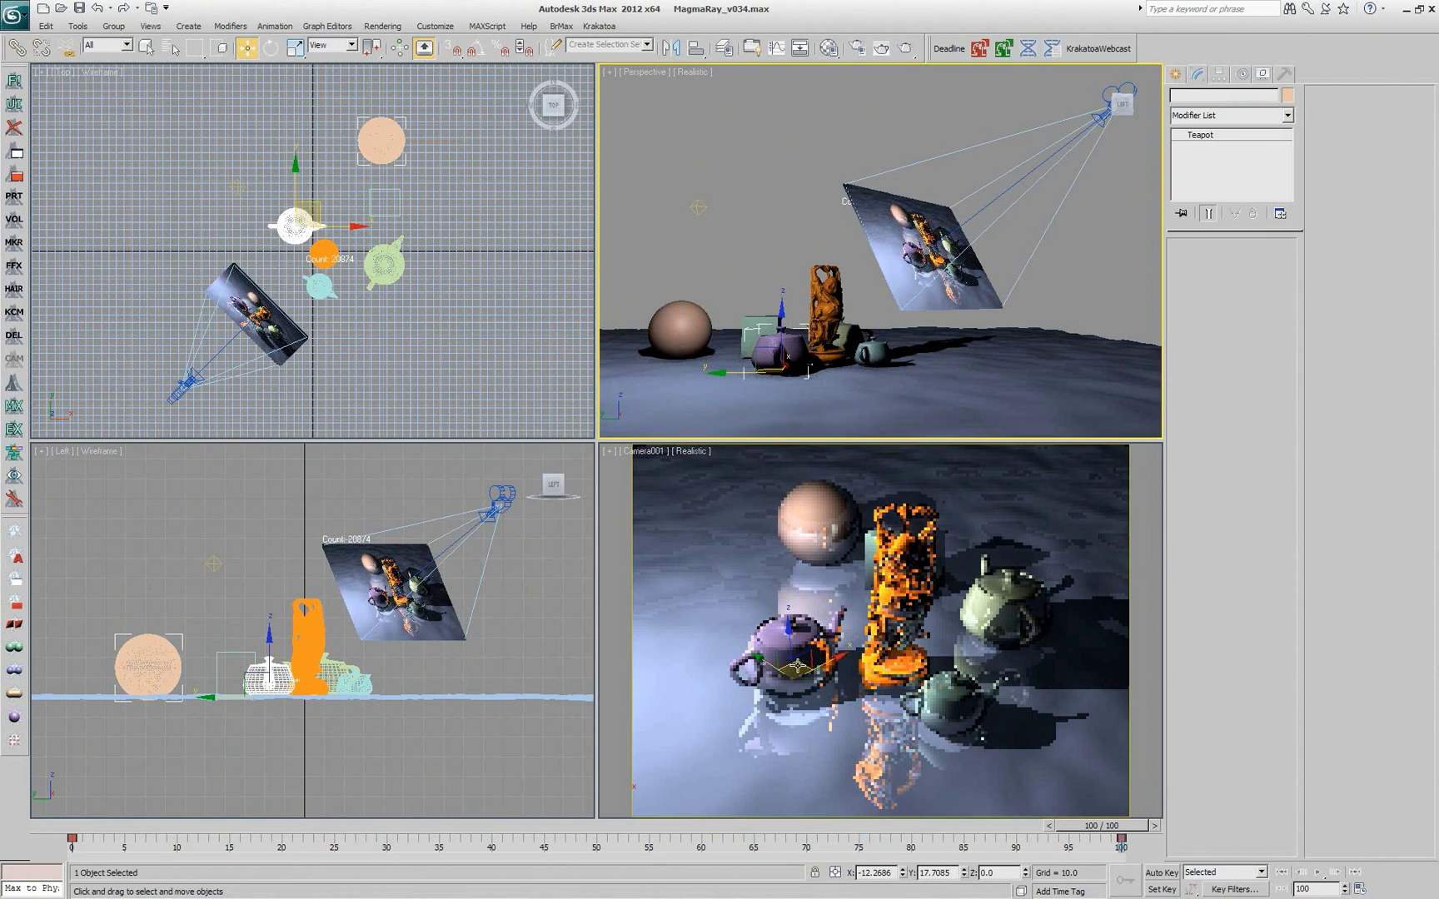
left_click_drag(797, 665, 688, 537)
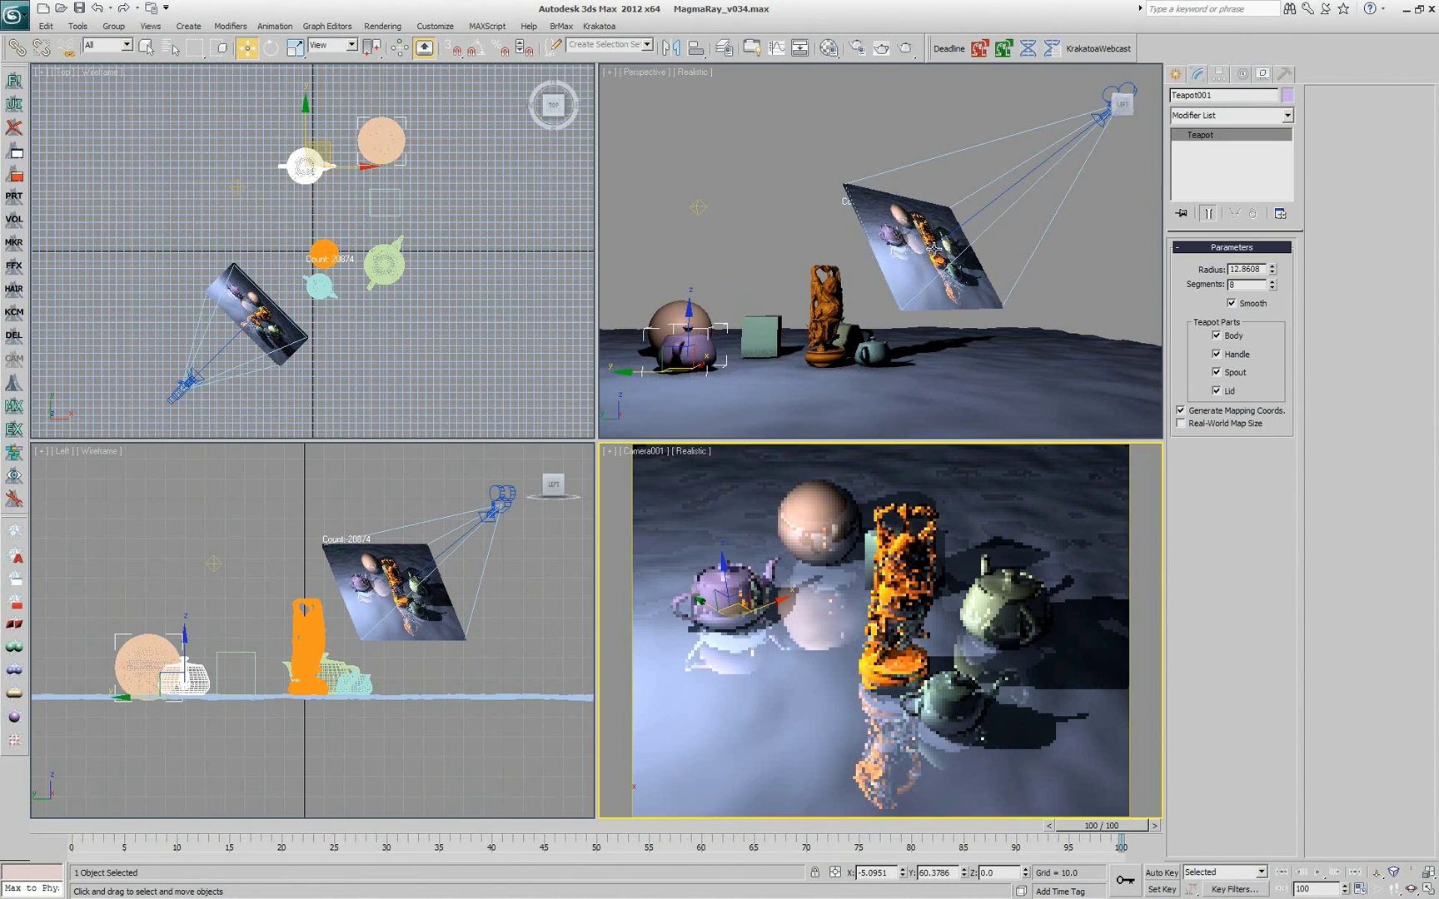
- Open the Magma editor on PRTVolume_Plane001_001 to show its three-TraceRay reflection flow
left_click(959, 283)
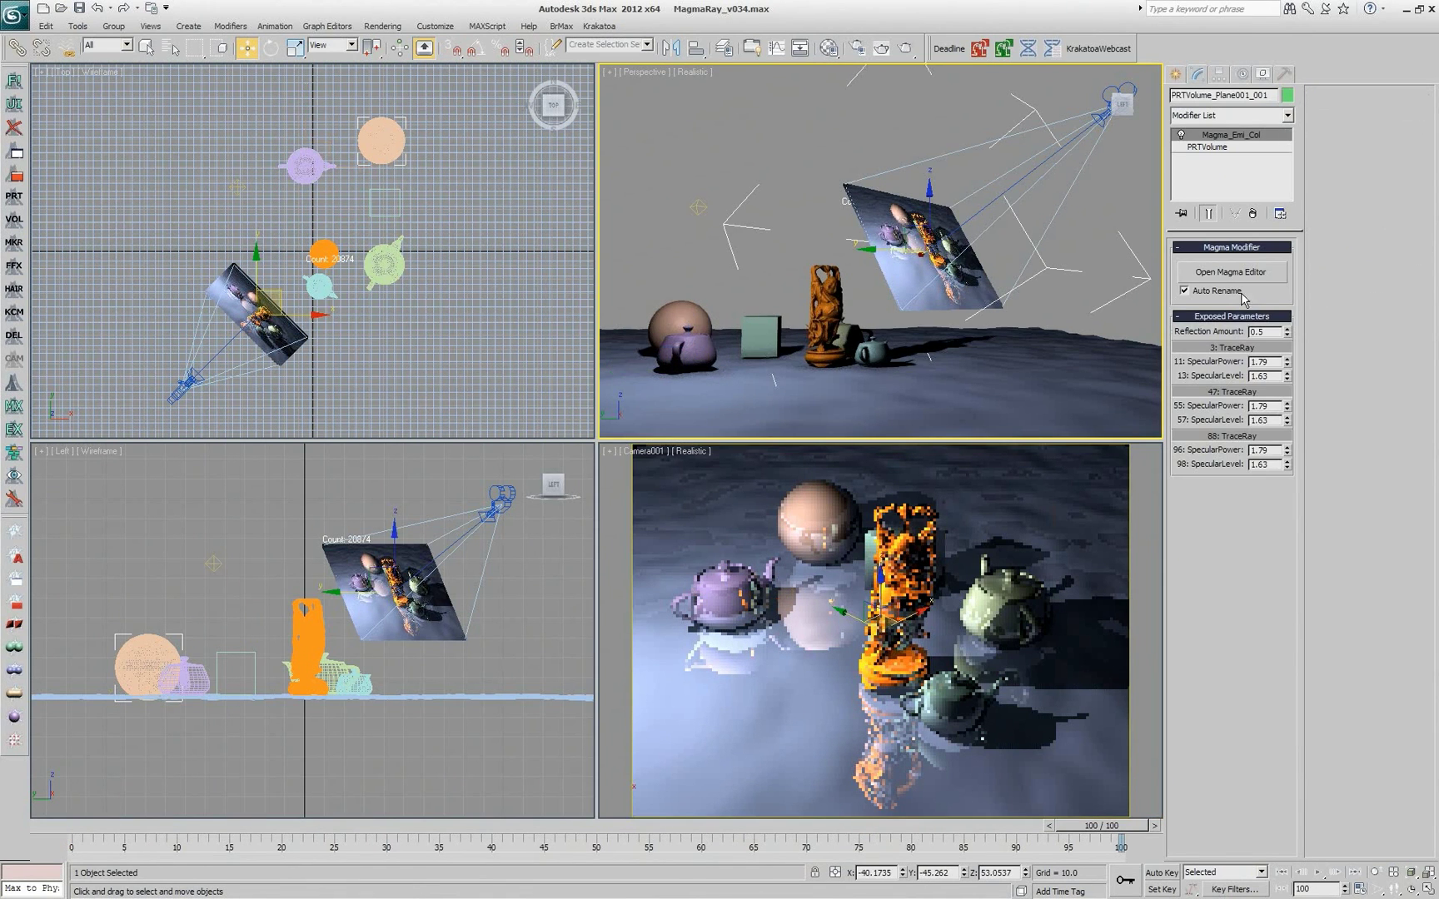
left_click(1232, 273)
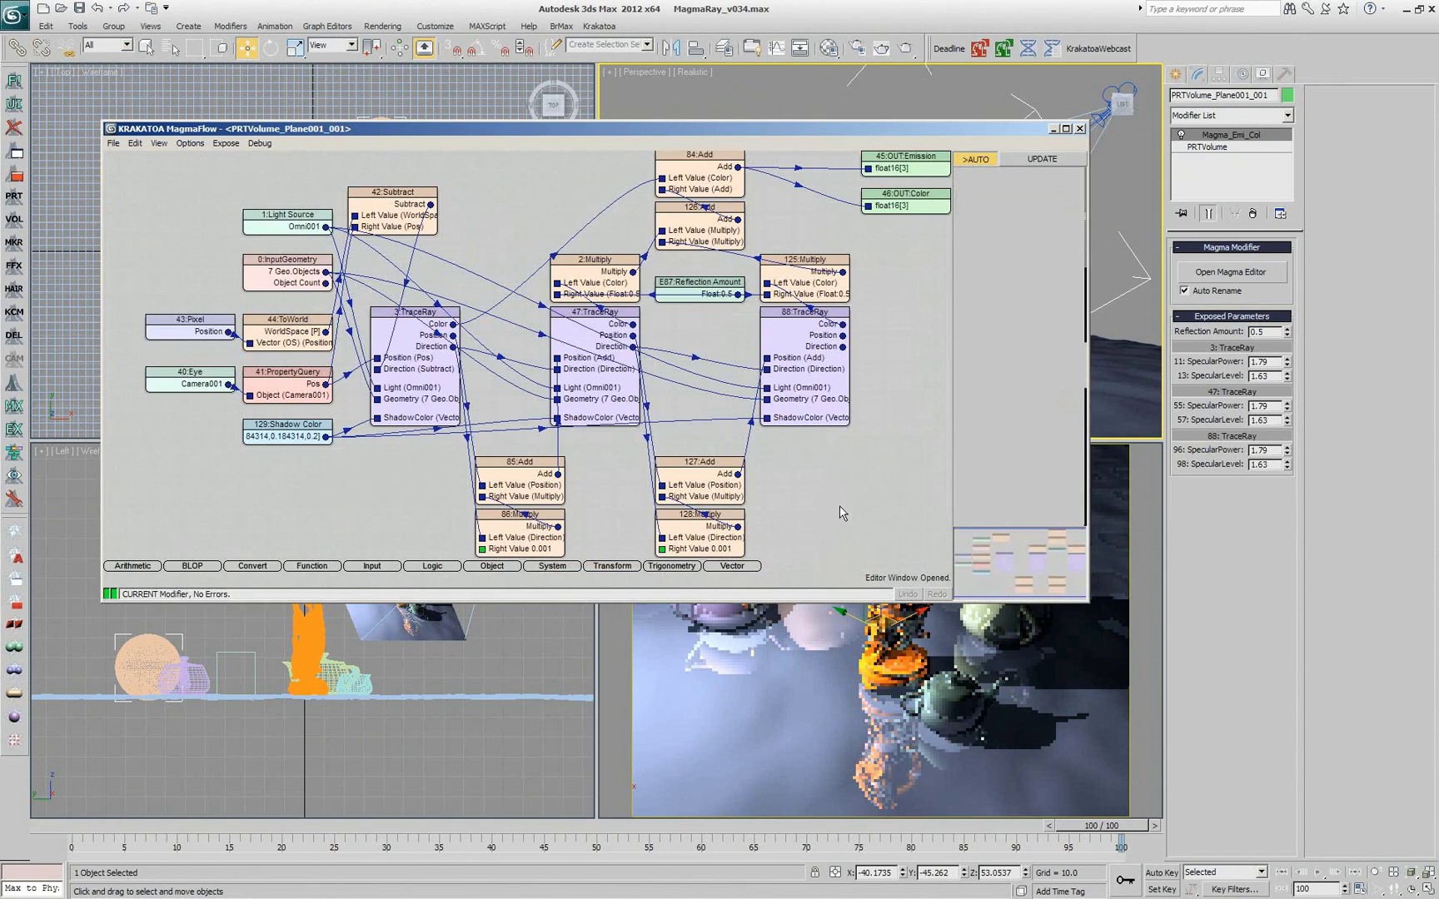
left_click(842, 513)
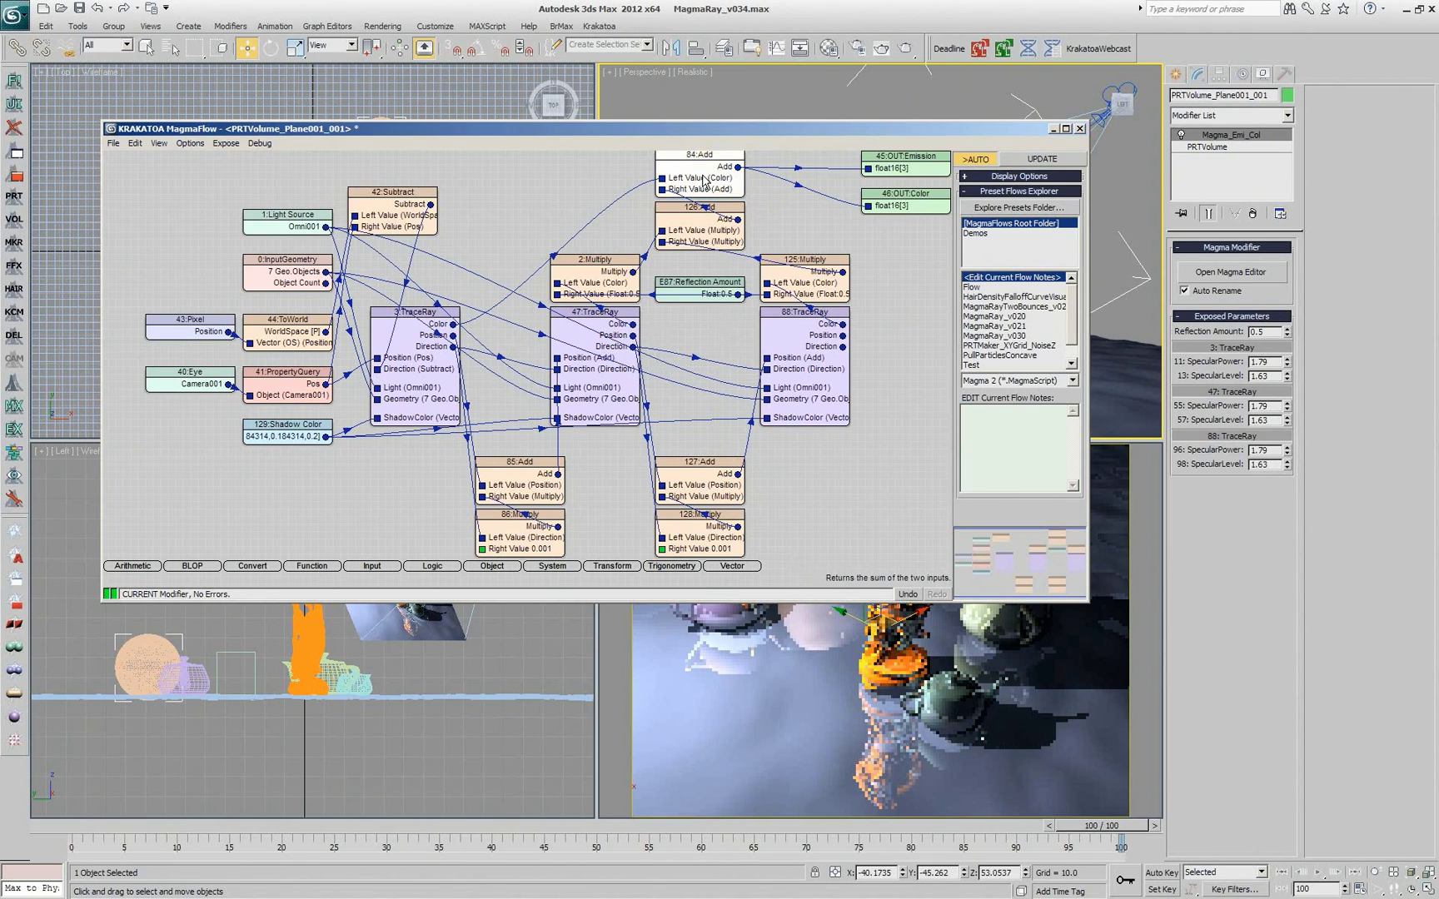
- Collapse the sub-tree feeding the 84:Add node and change the animation frame
key("1")
left_click(751, 207)
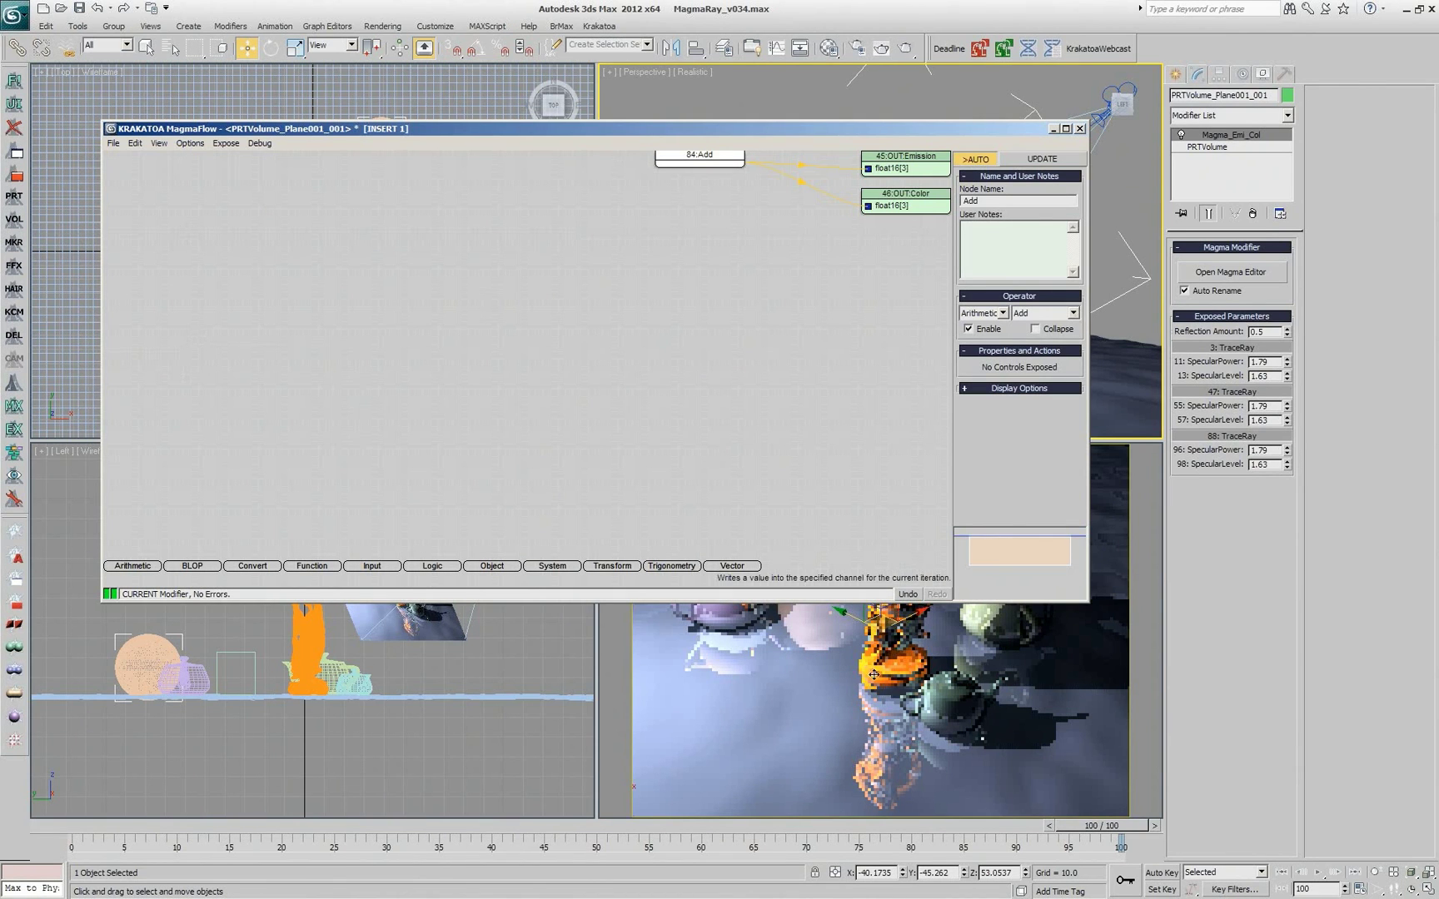
left_click_drag(696, 826, 850, 826)
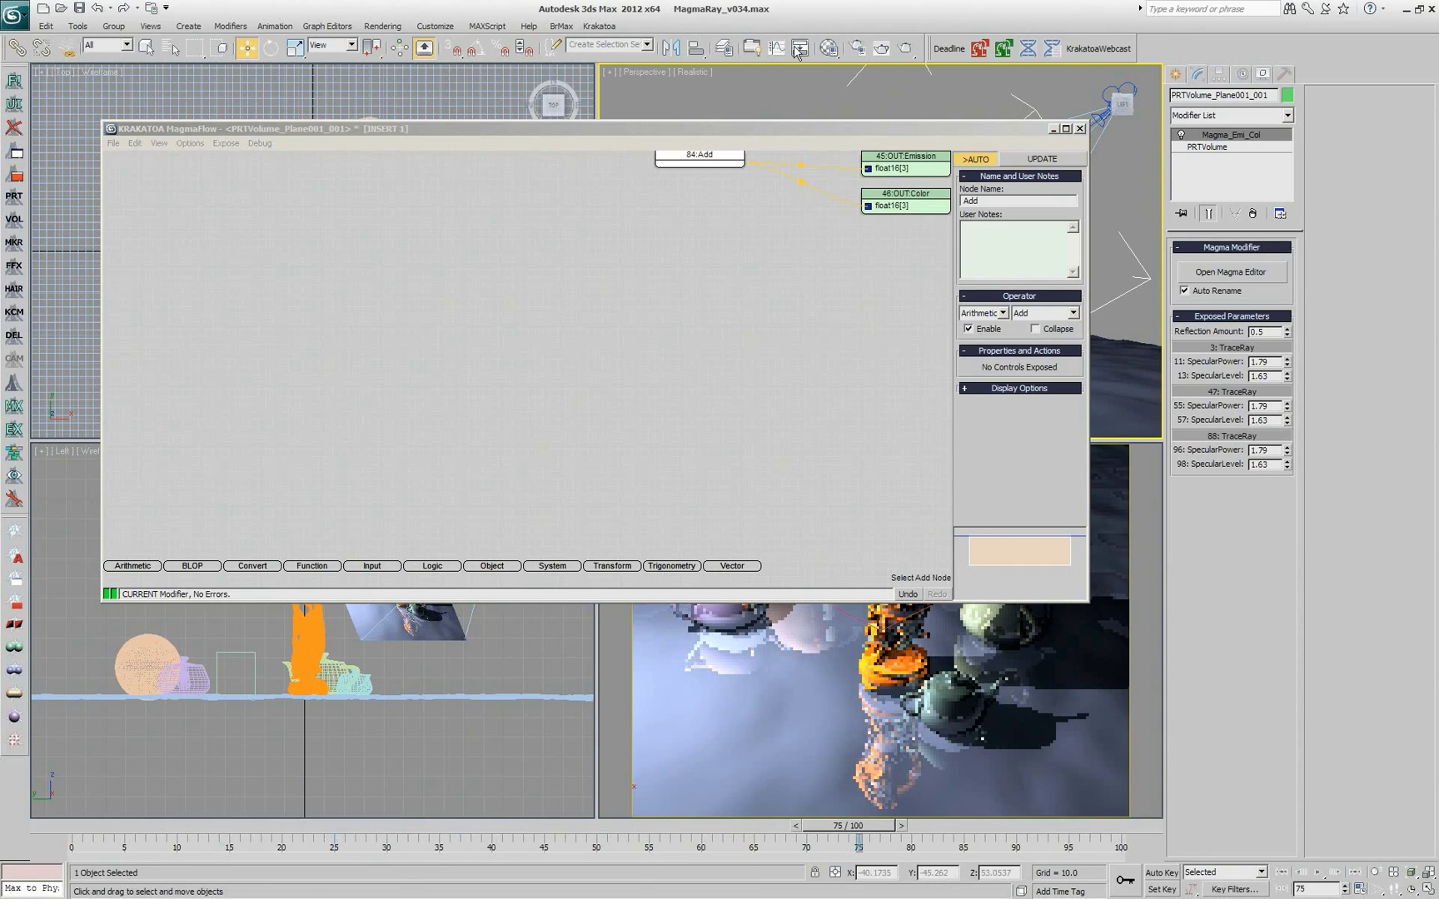
left_click_drag(905, 133, 838, 78)
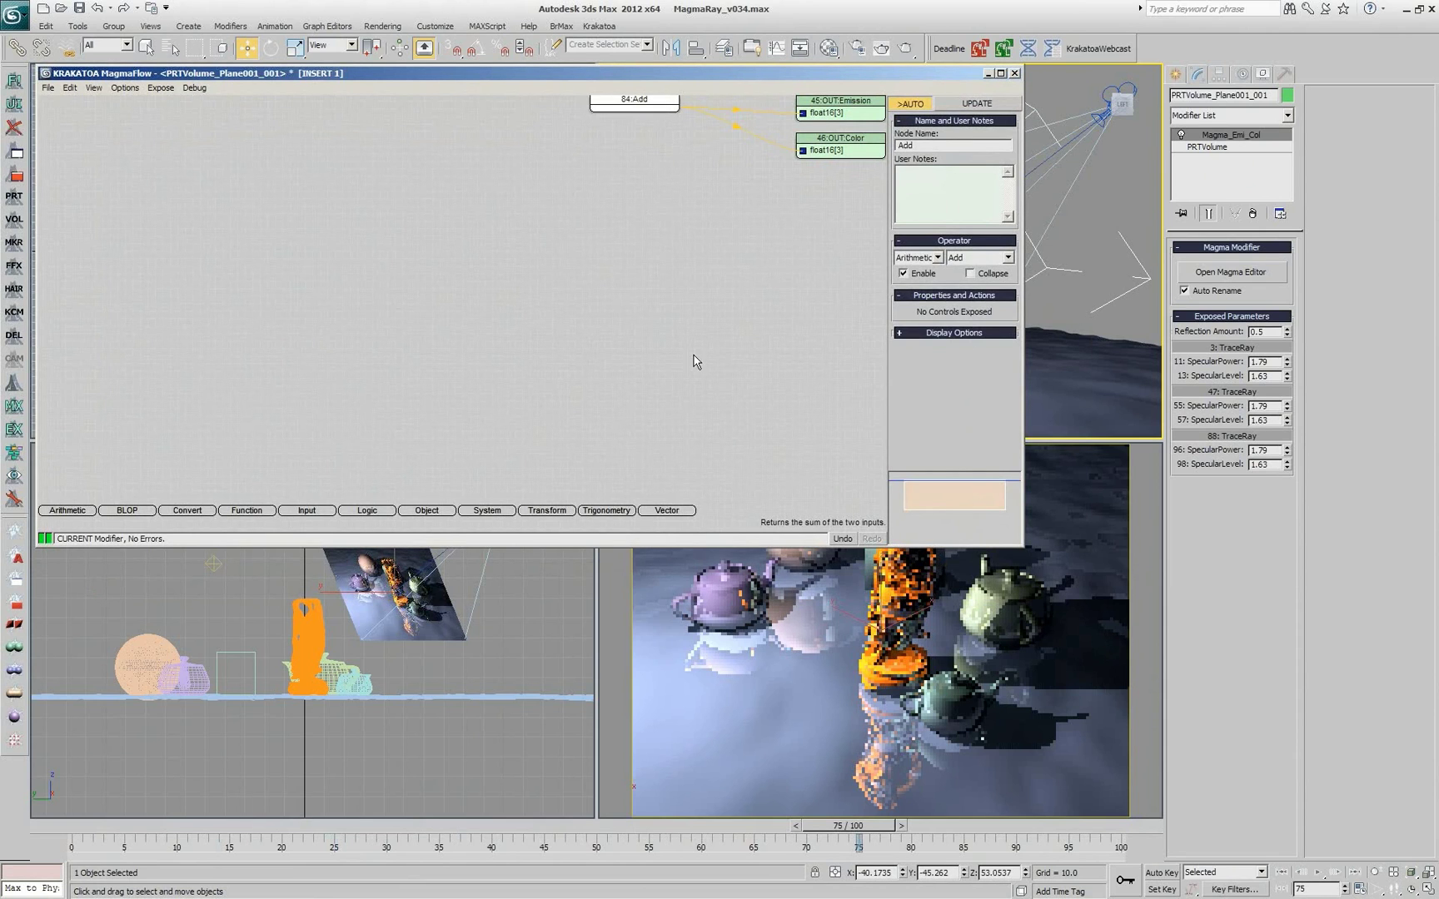
- Collapse, then re-expand, the 42:Subtract and 3:TraceRay sub-trees
left_click(658, 280)
left_click(303, 173)
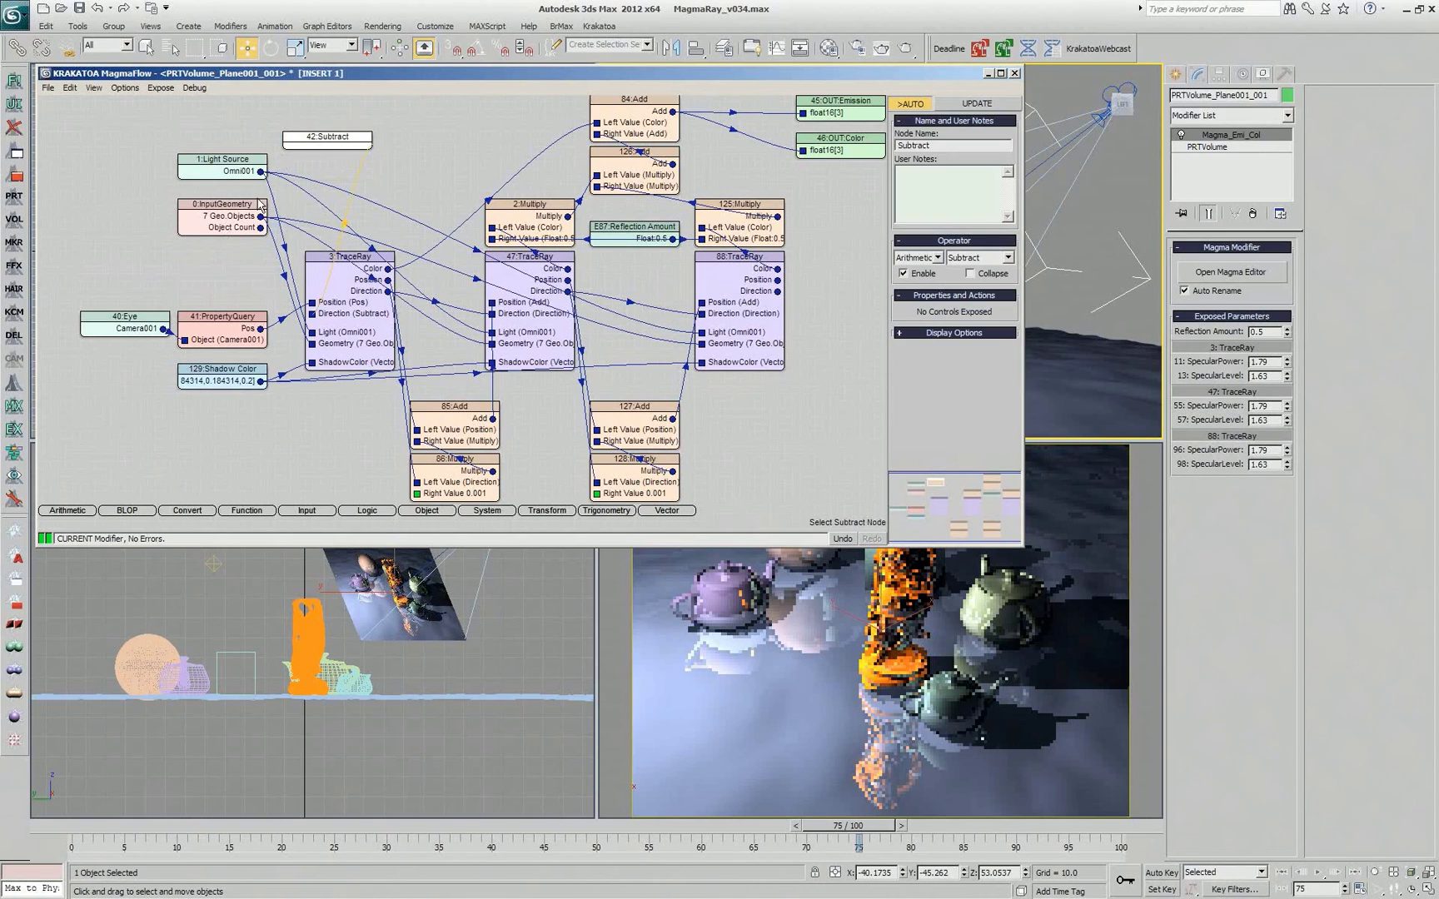
left_click(337, 282)
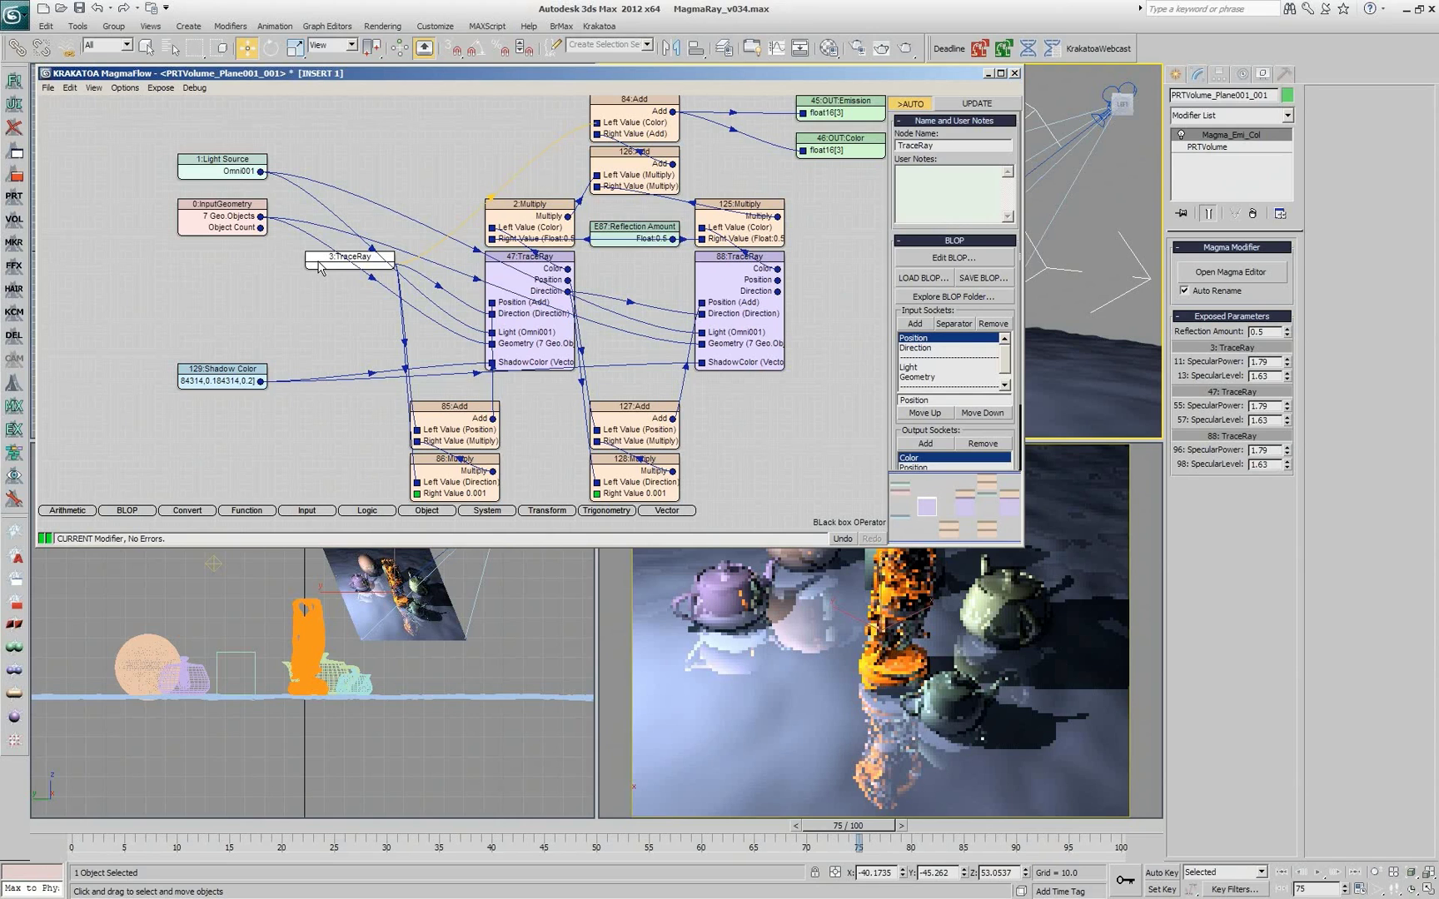
double_click(319, 265)
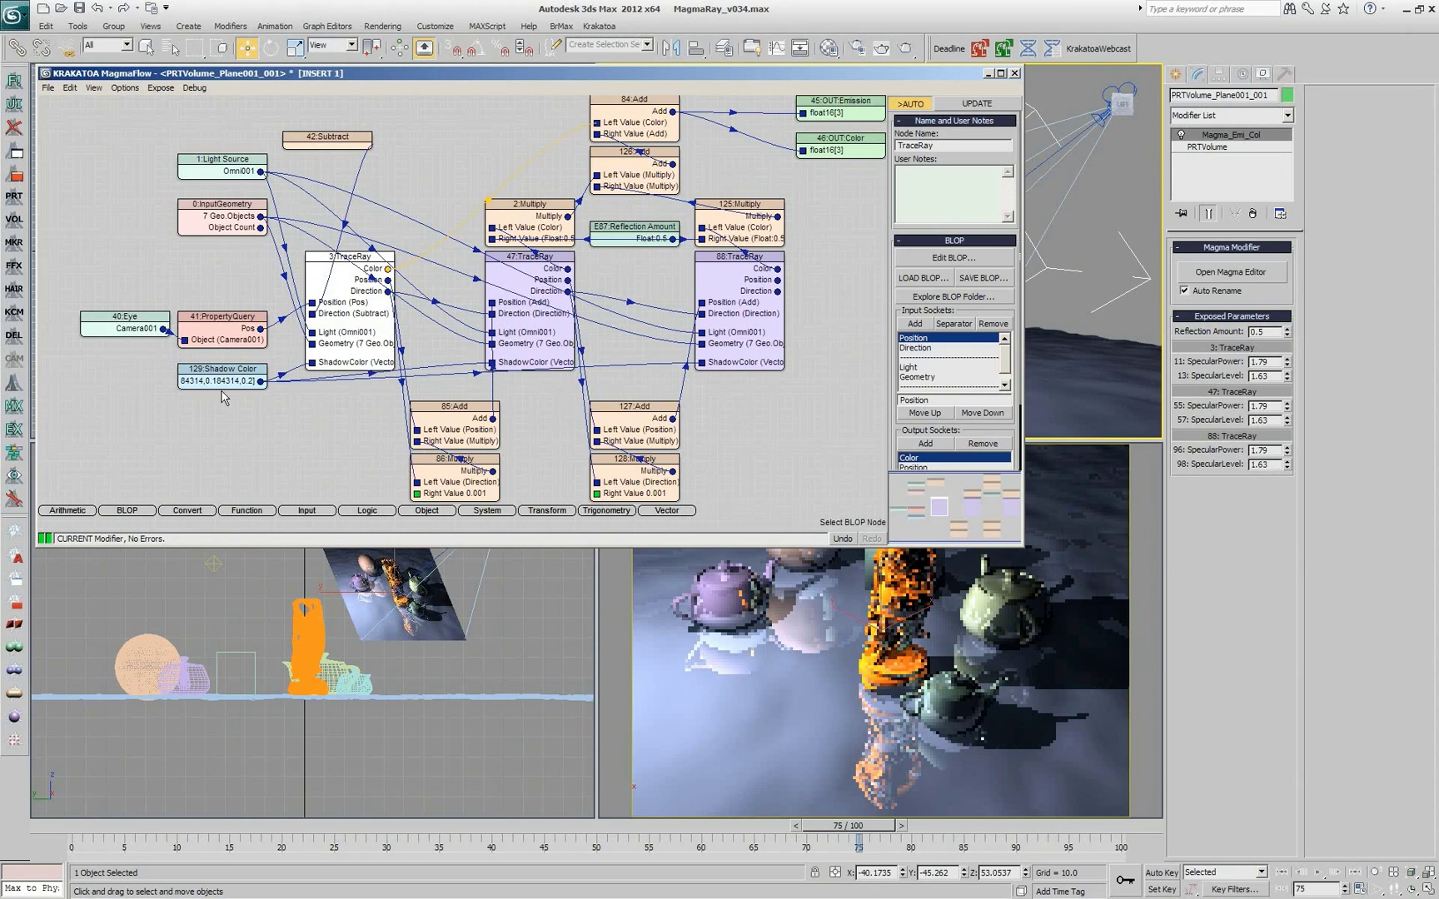
left_click(341, 147)
- Collapse the 45:OUT:Emission and 46:OUT:Color sub-trees
left_click(859, 113)
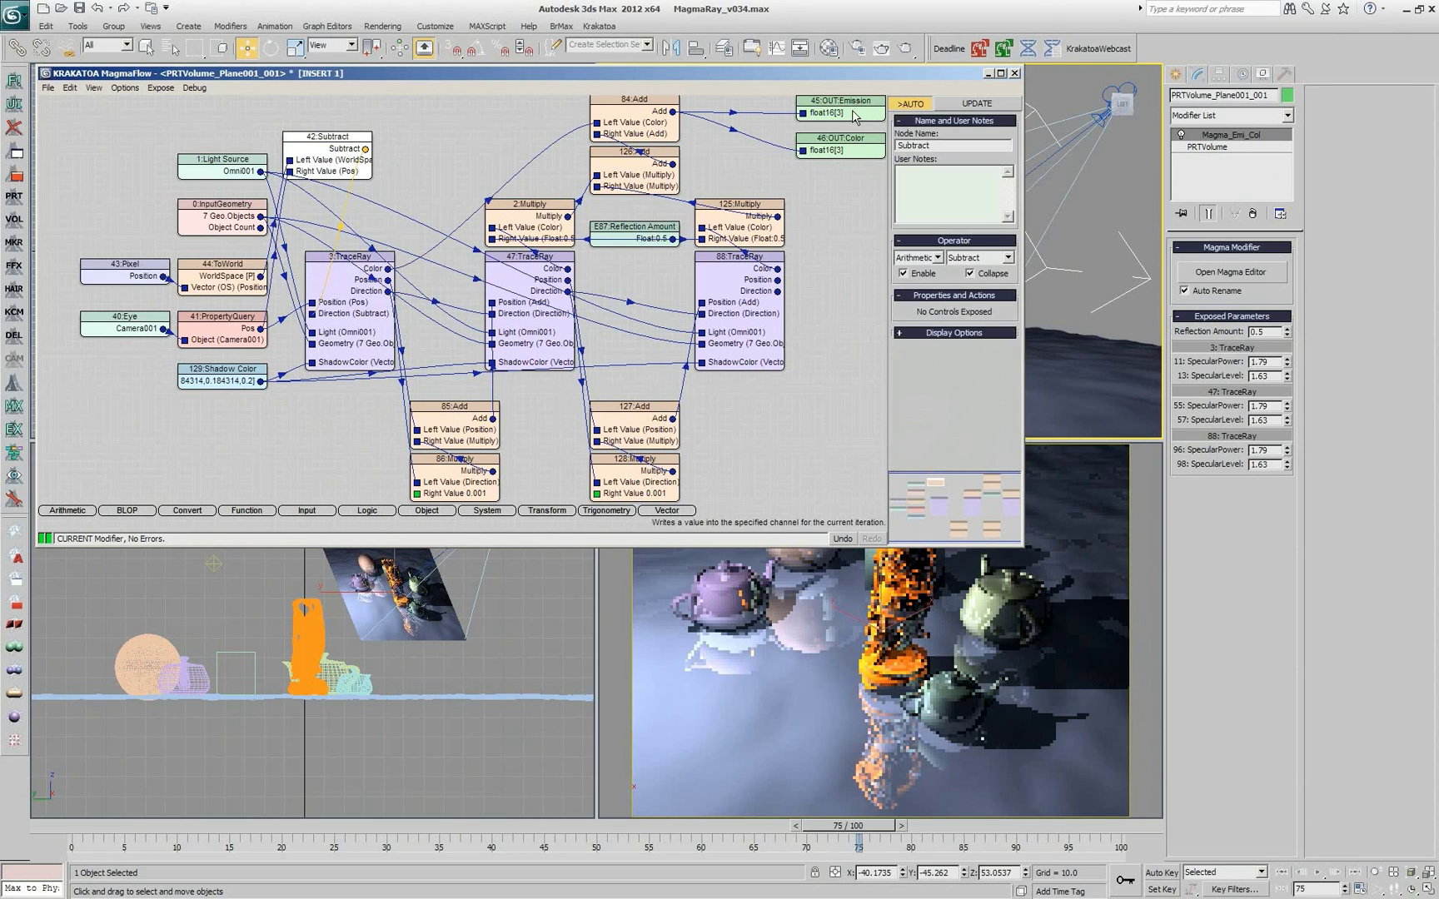
left_click(855, 146)
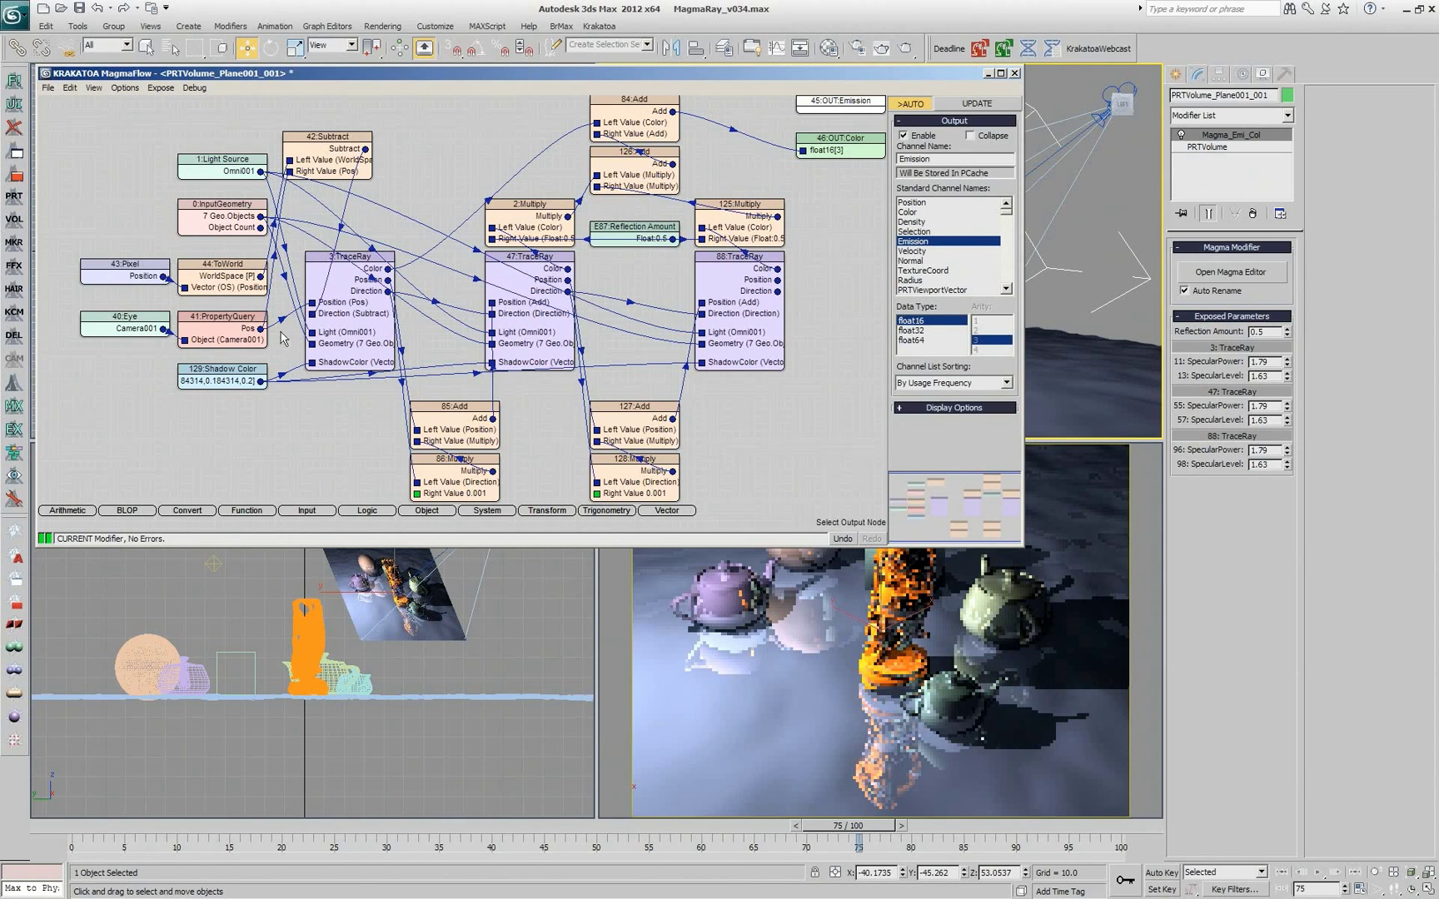
left_click(858, 153)
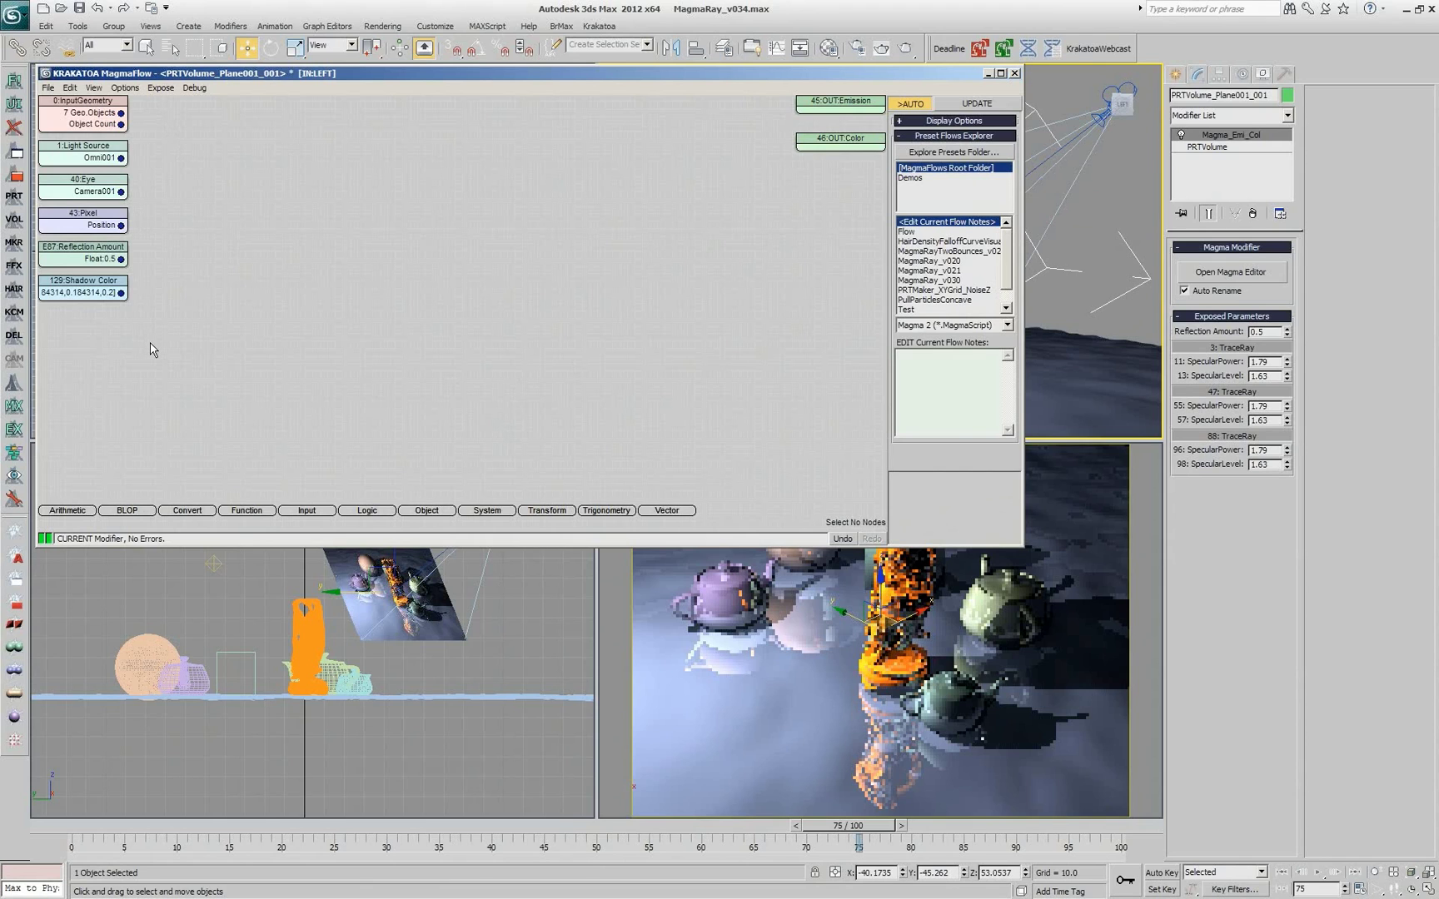
- Apply View > Inputs On The Left Options > Invert to place the InputValue nodes at the left
left_click(124, 88)
mouse_move(129, 121)
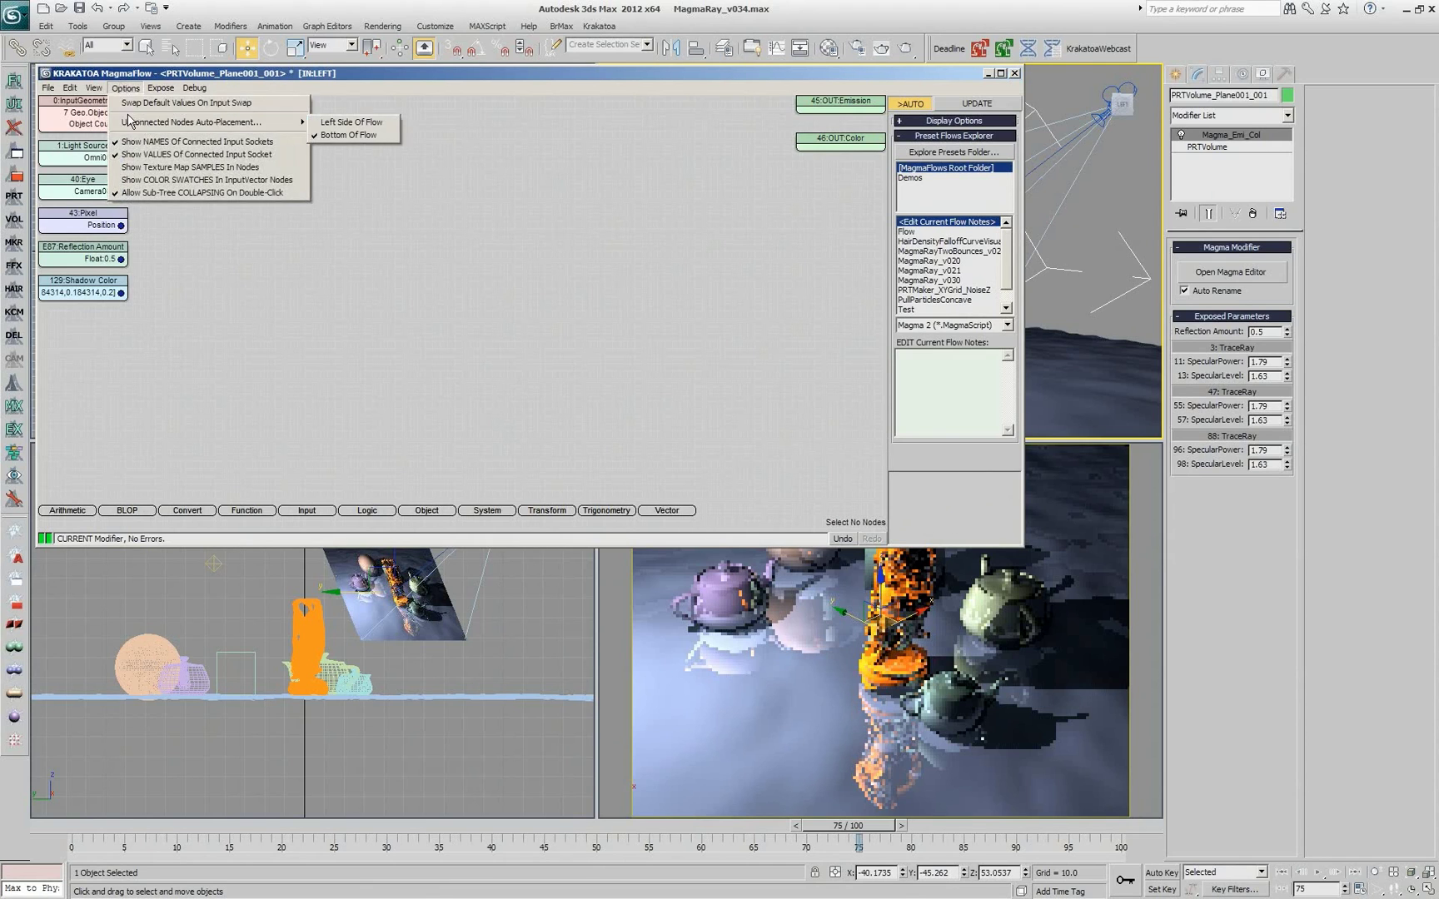
left_click(94, 88)
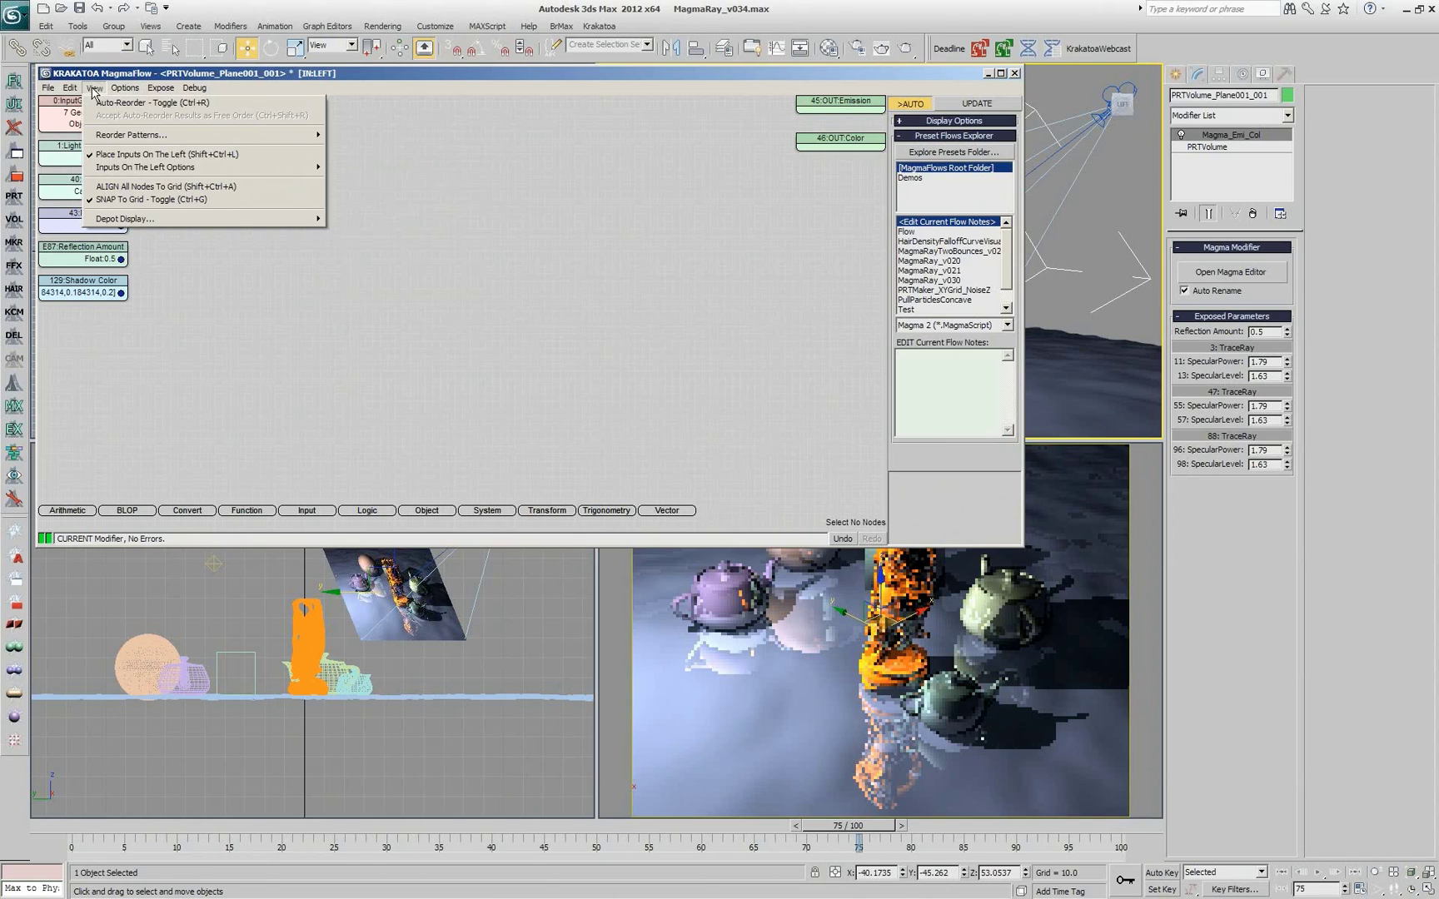
mouse_move(250, 167)
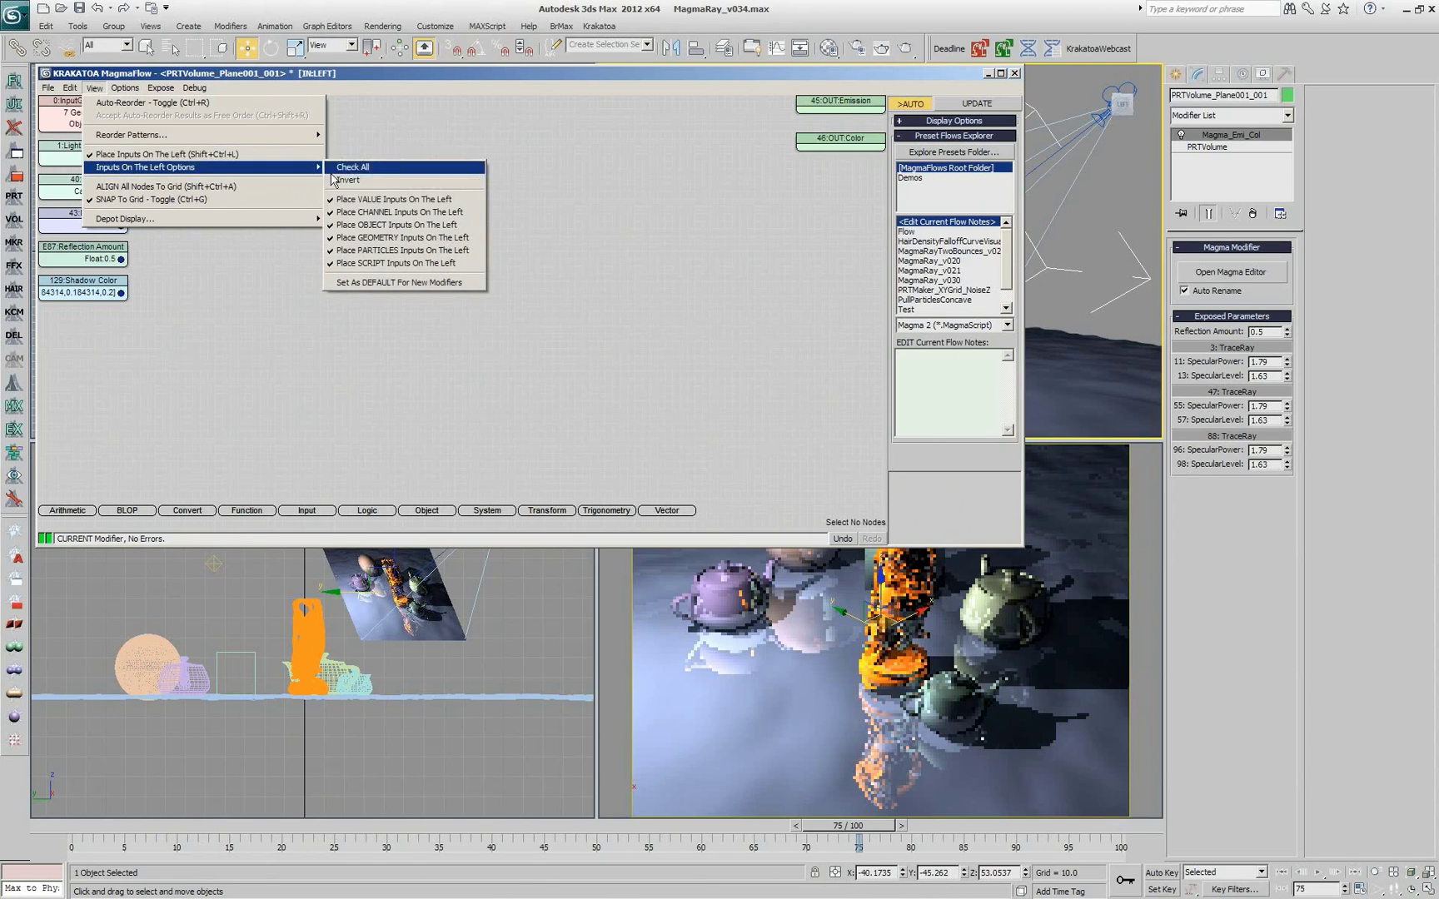
left_click(395, 204)
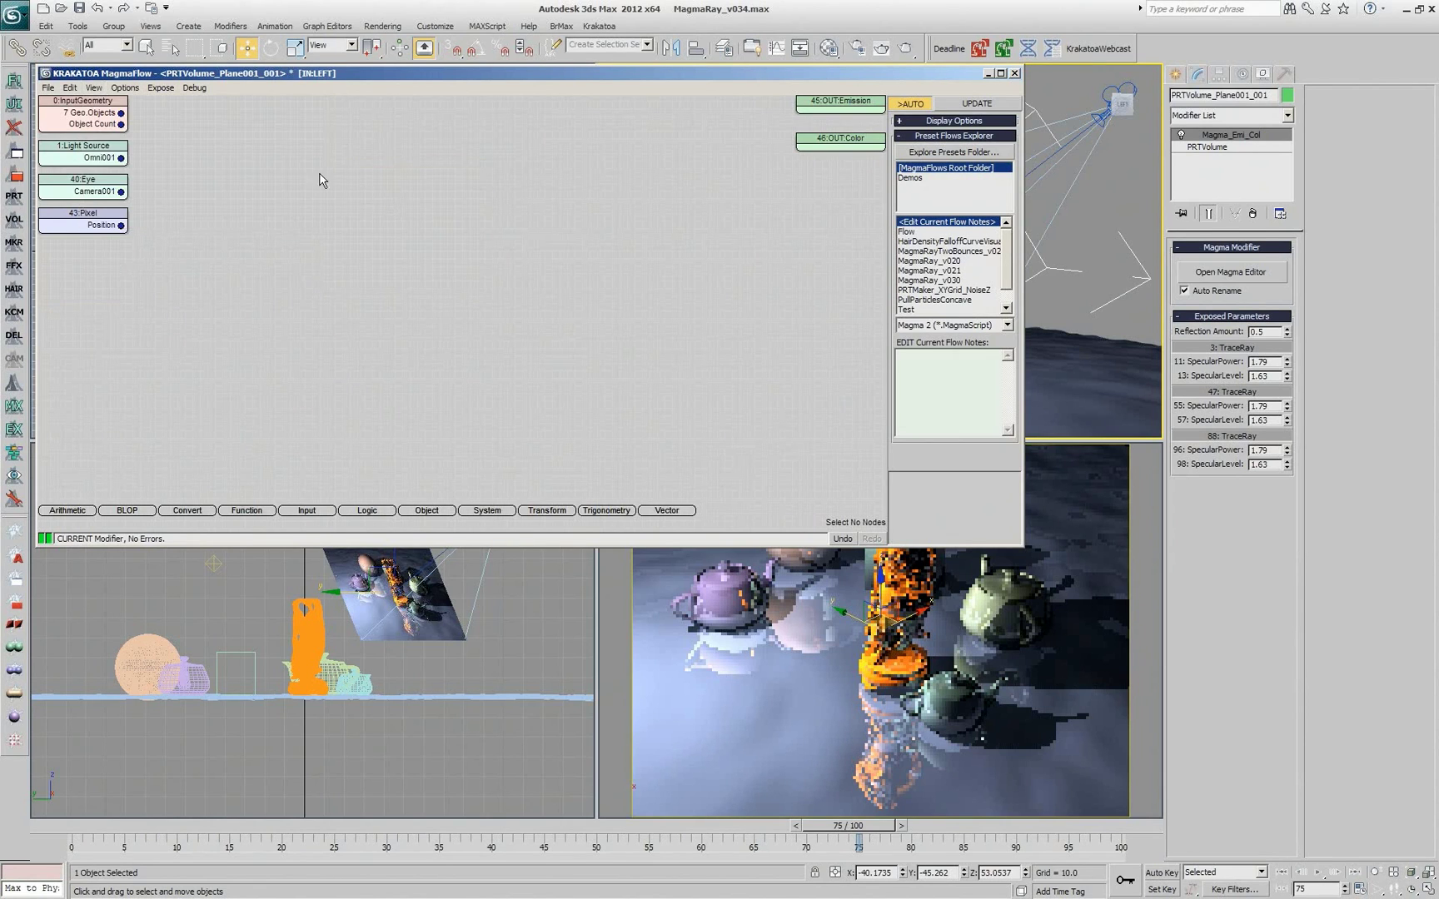
left_click(94, 88)
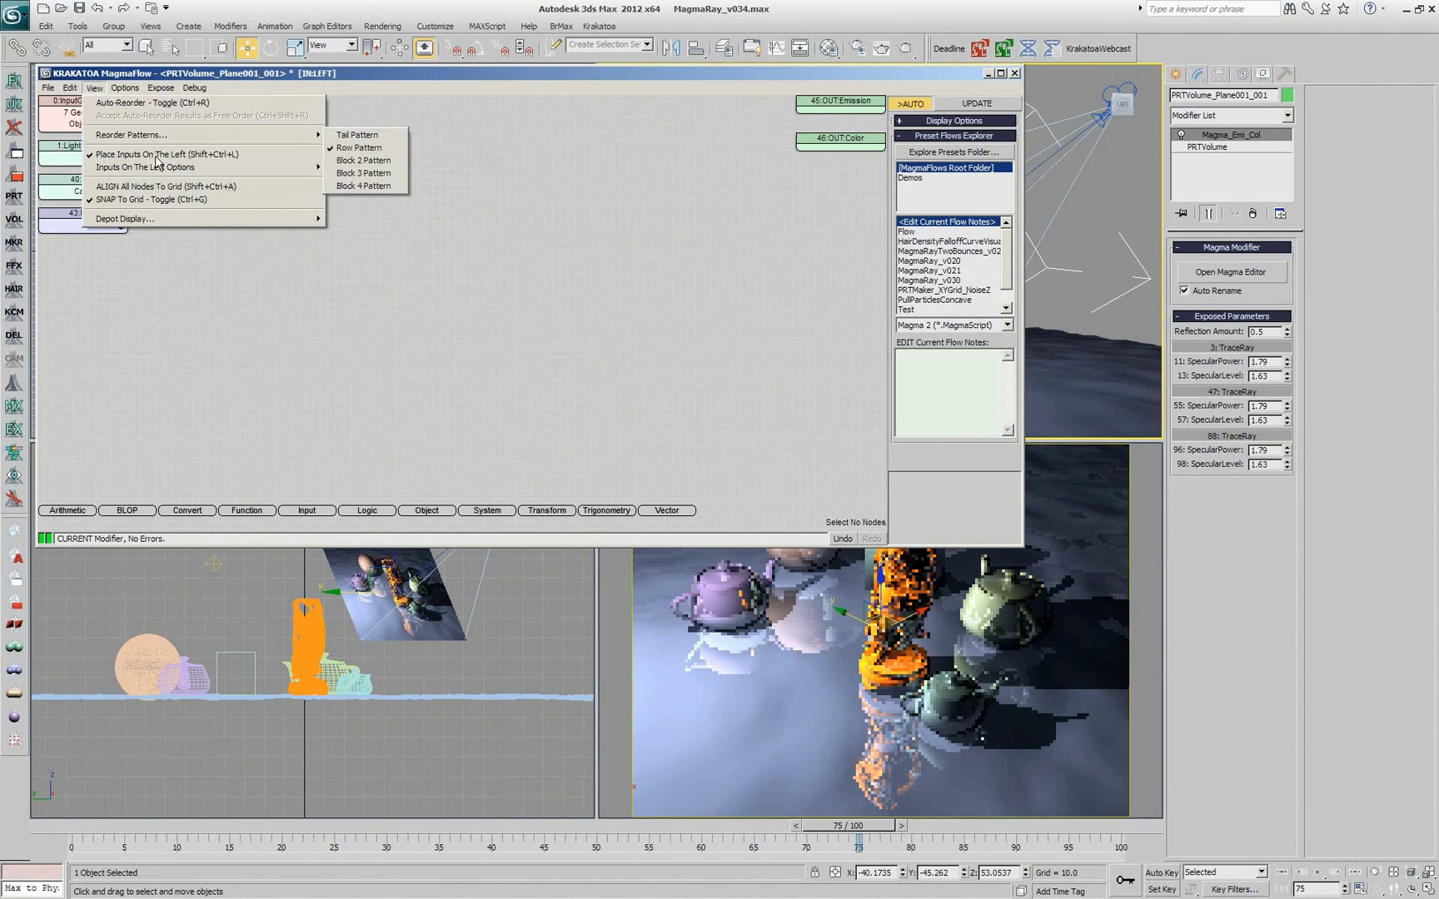
mouse_move(155, 169)
left_click(383, 180)
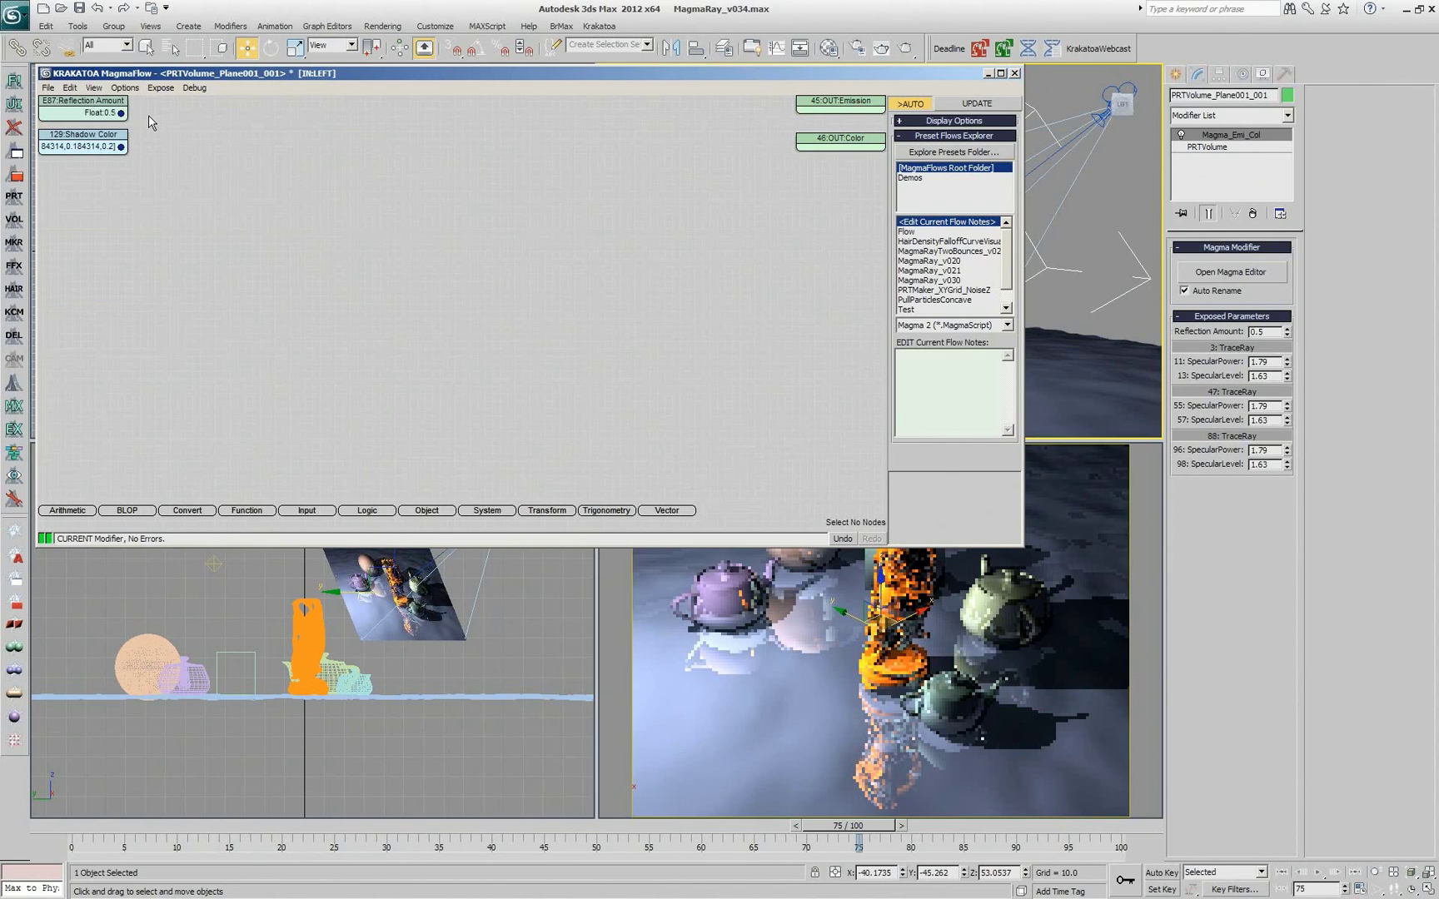
- Set the Reflection Amount float to 0.63
left_click(94, 119)
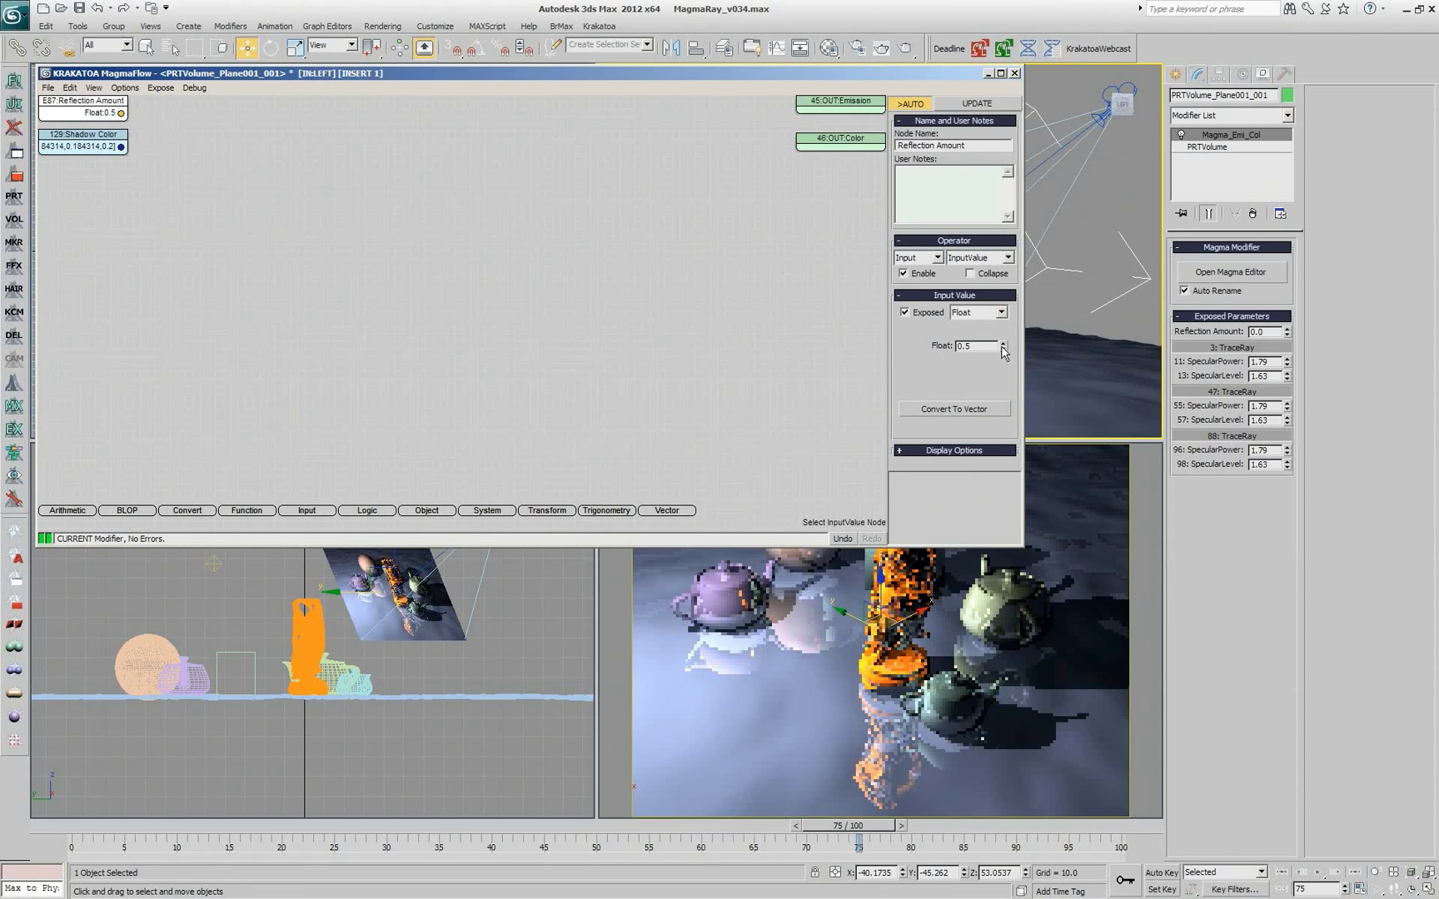
right_click(1001, 345)
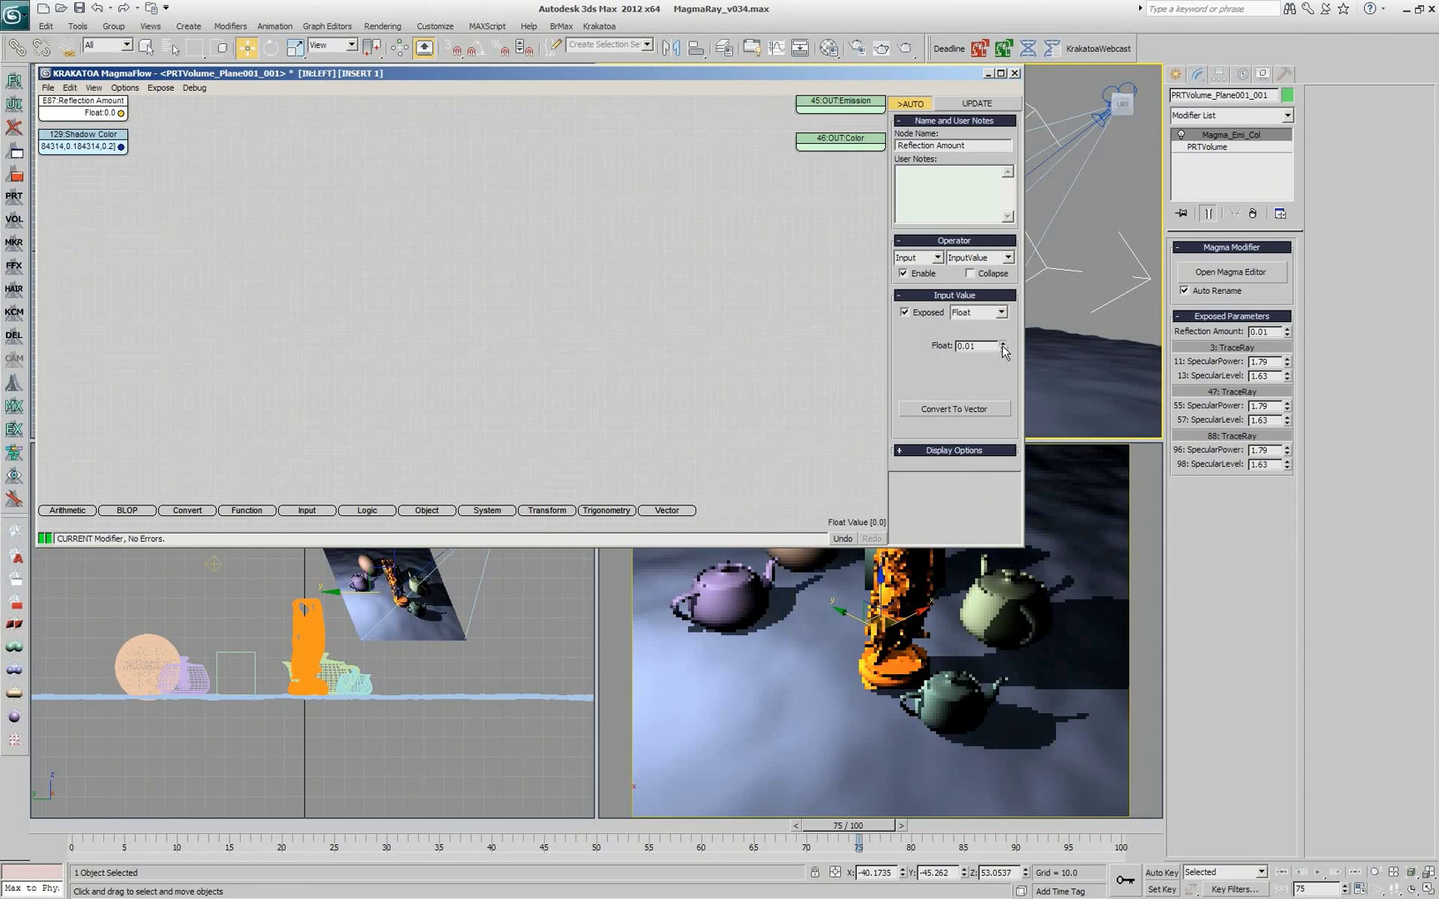
left_click_drag(1002, 345, 1003, 297)
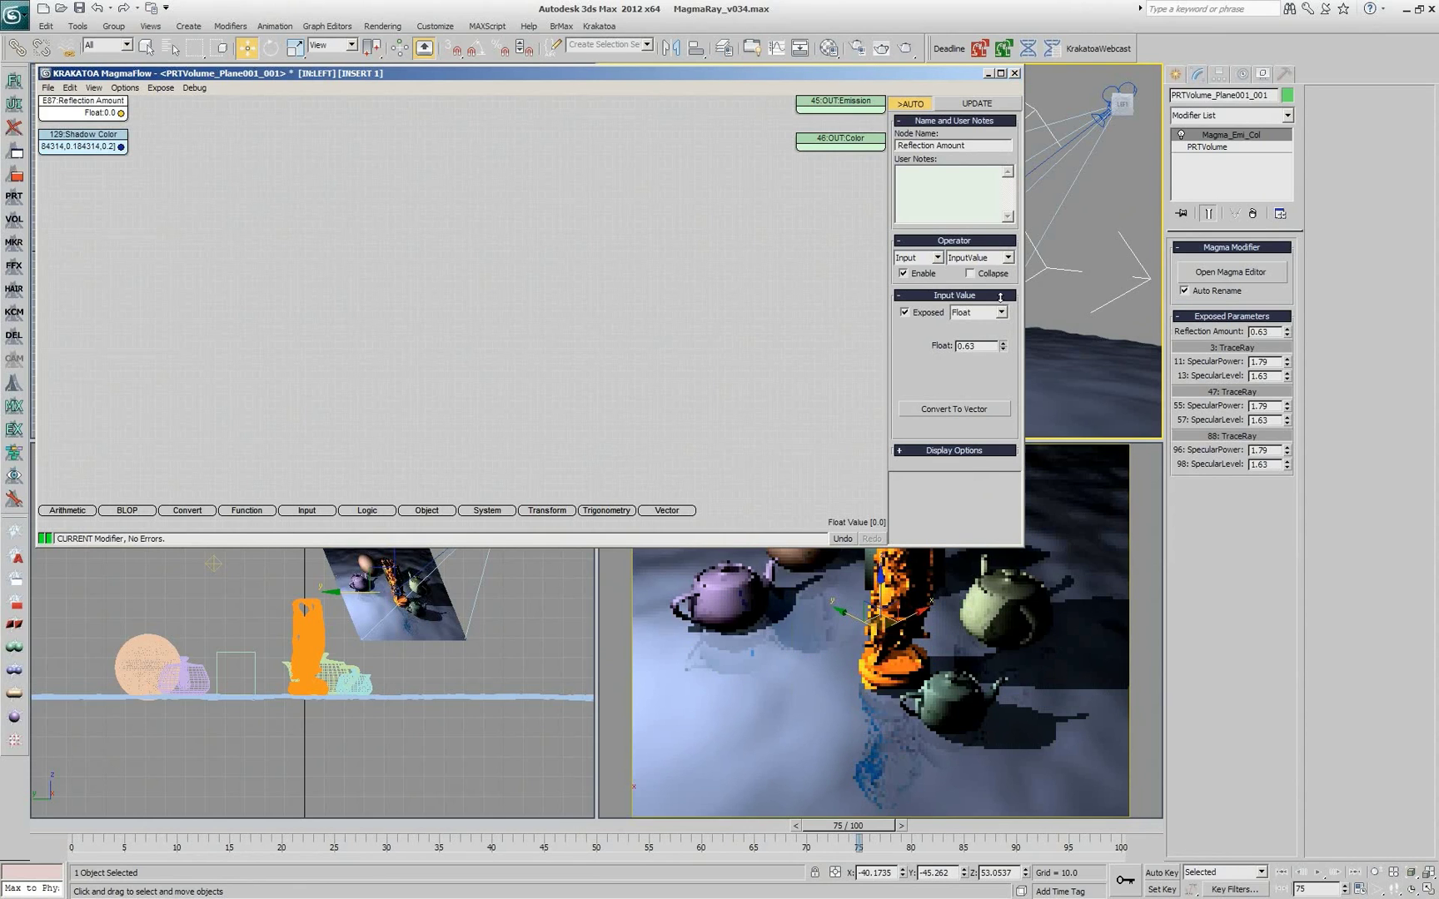
- Set Shadow Color to blue [0,0,0.85] and select the OUT:Color node
left_click(79, 143)
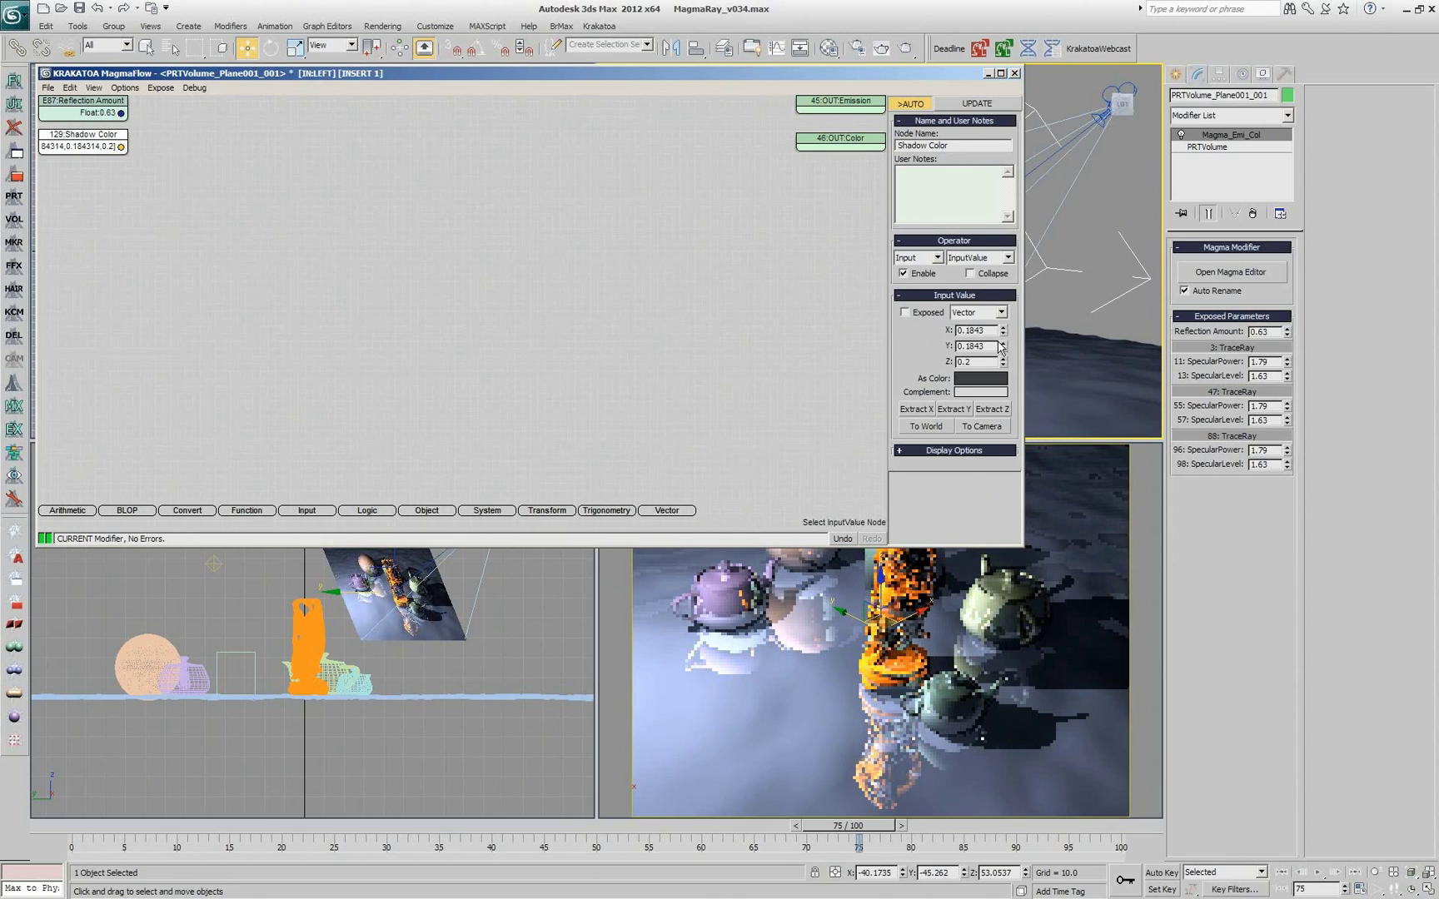
right_click(1004, 348)
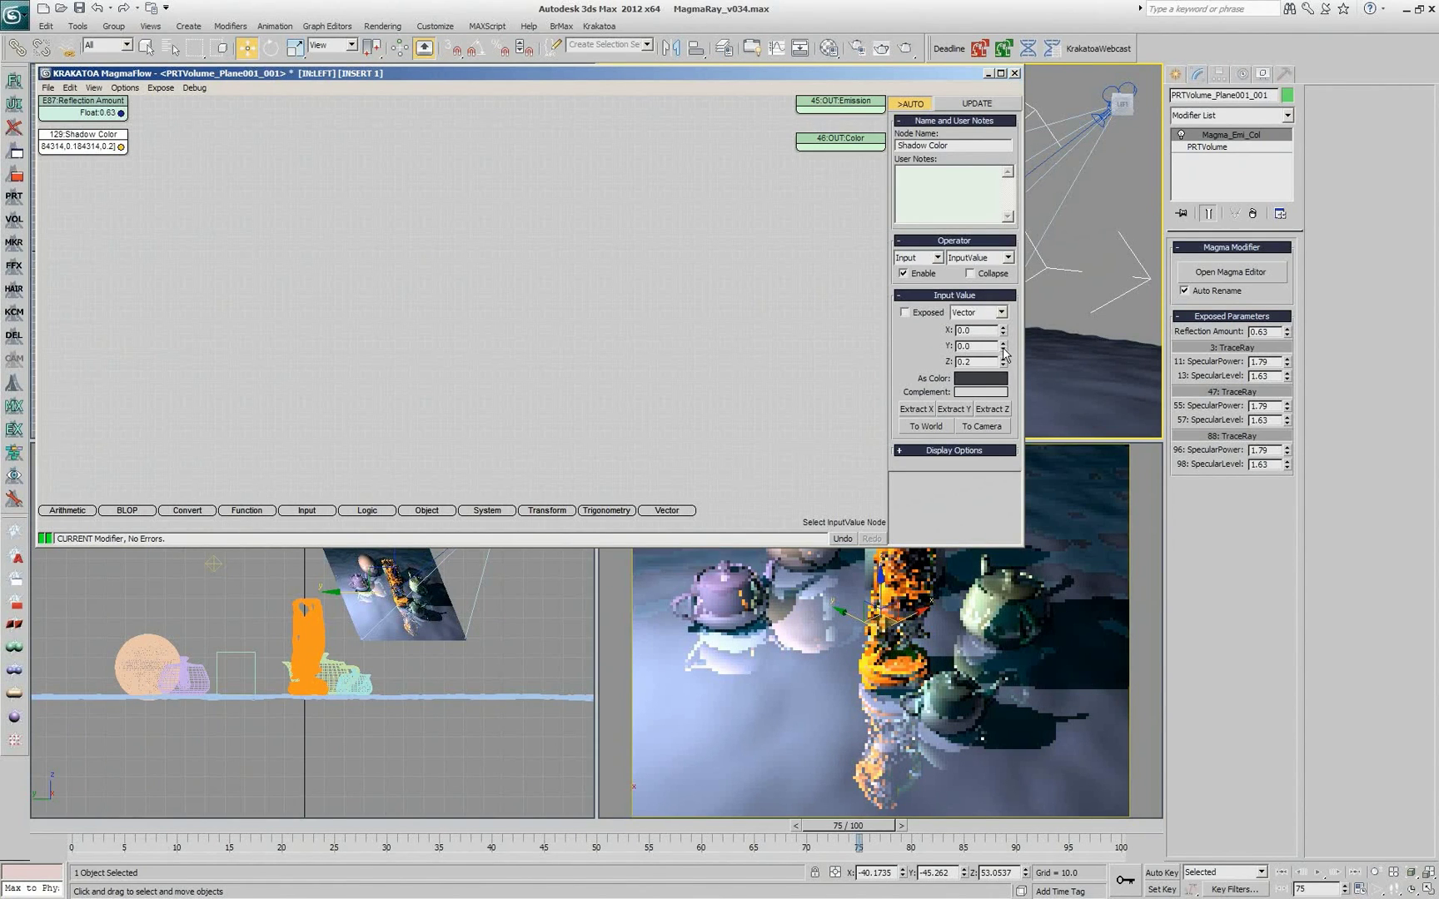
left_click_drag(1004, 365, 1004, 309)
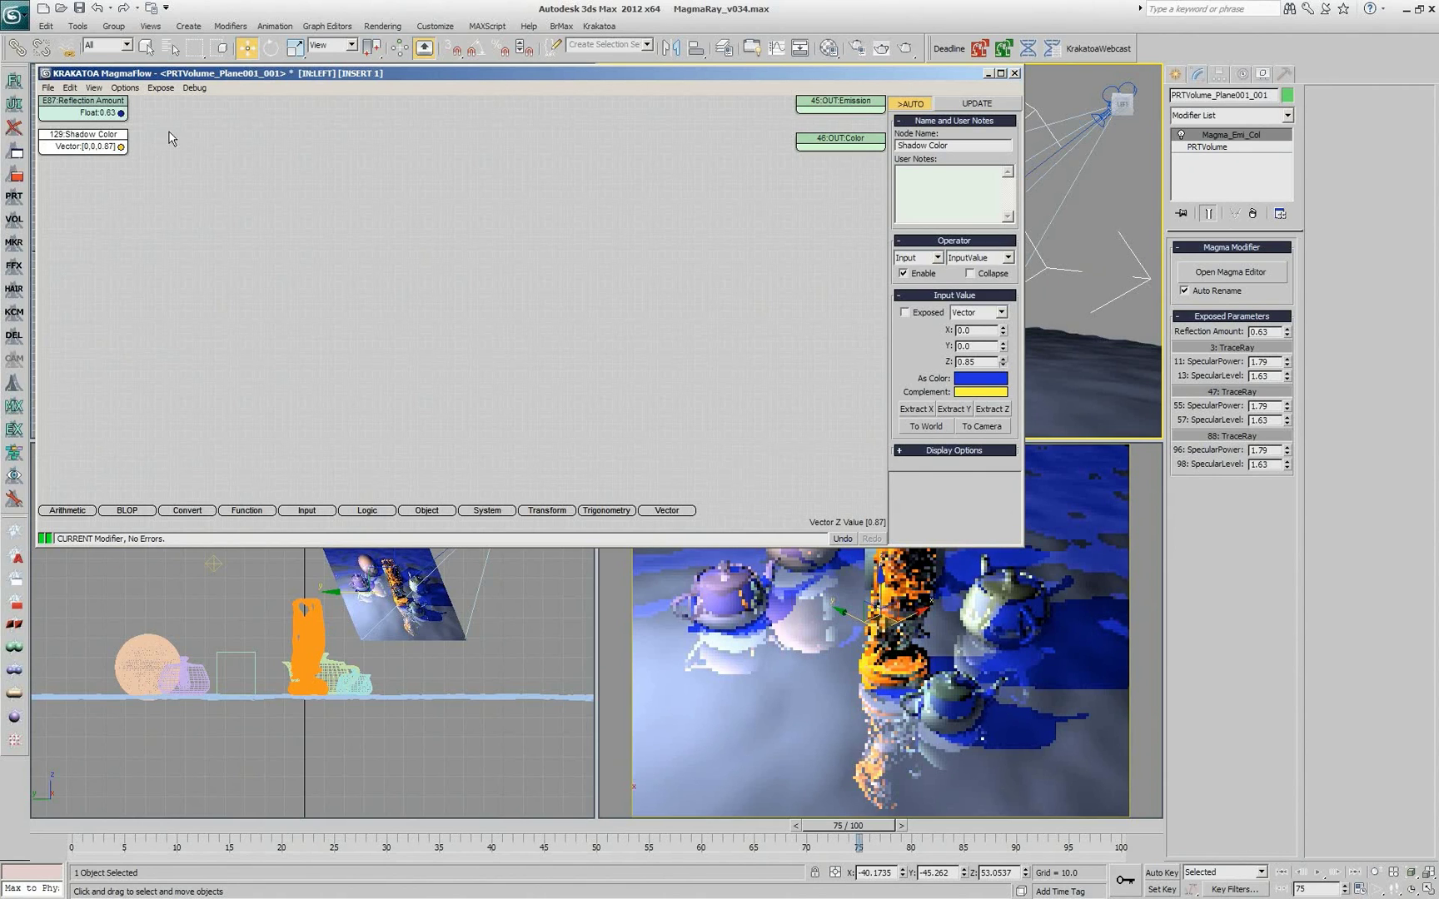
left_click(169, 182)
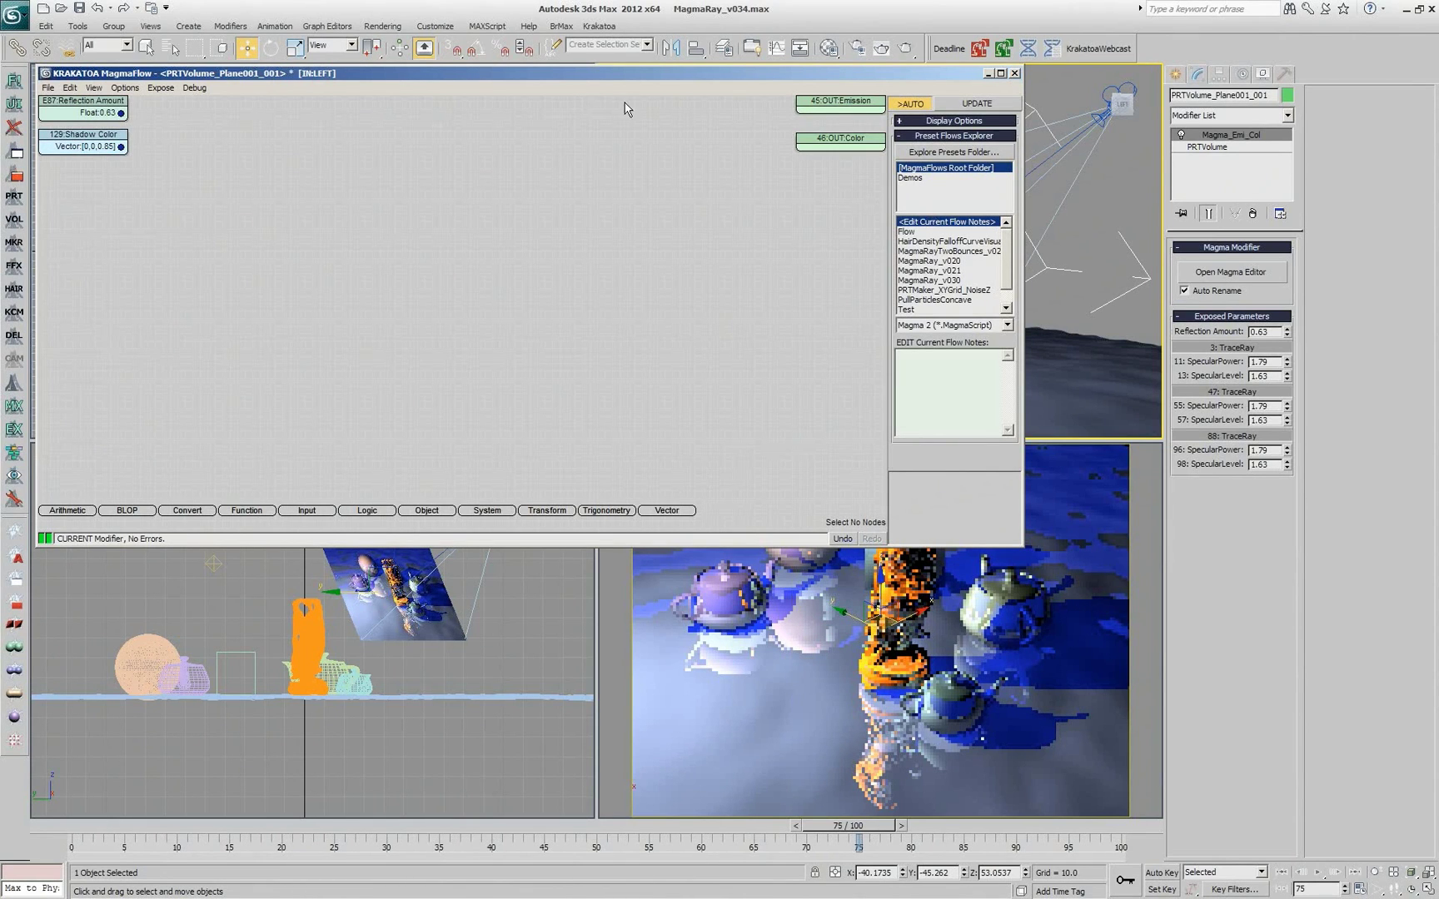
left_click(808, 143)
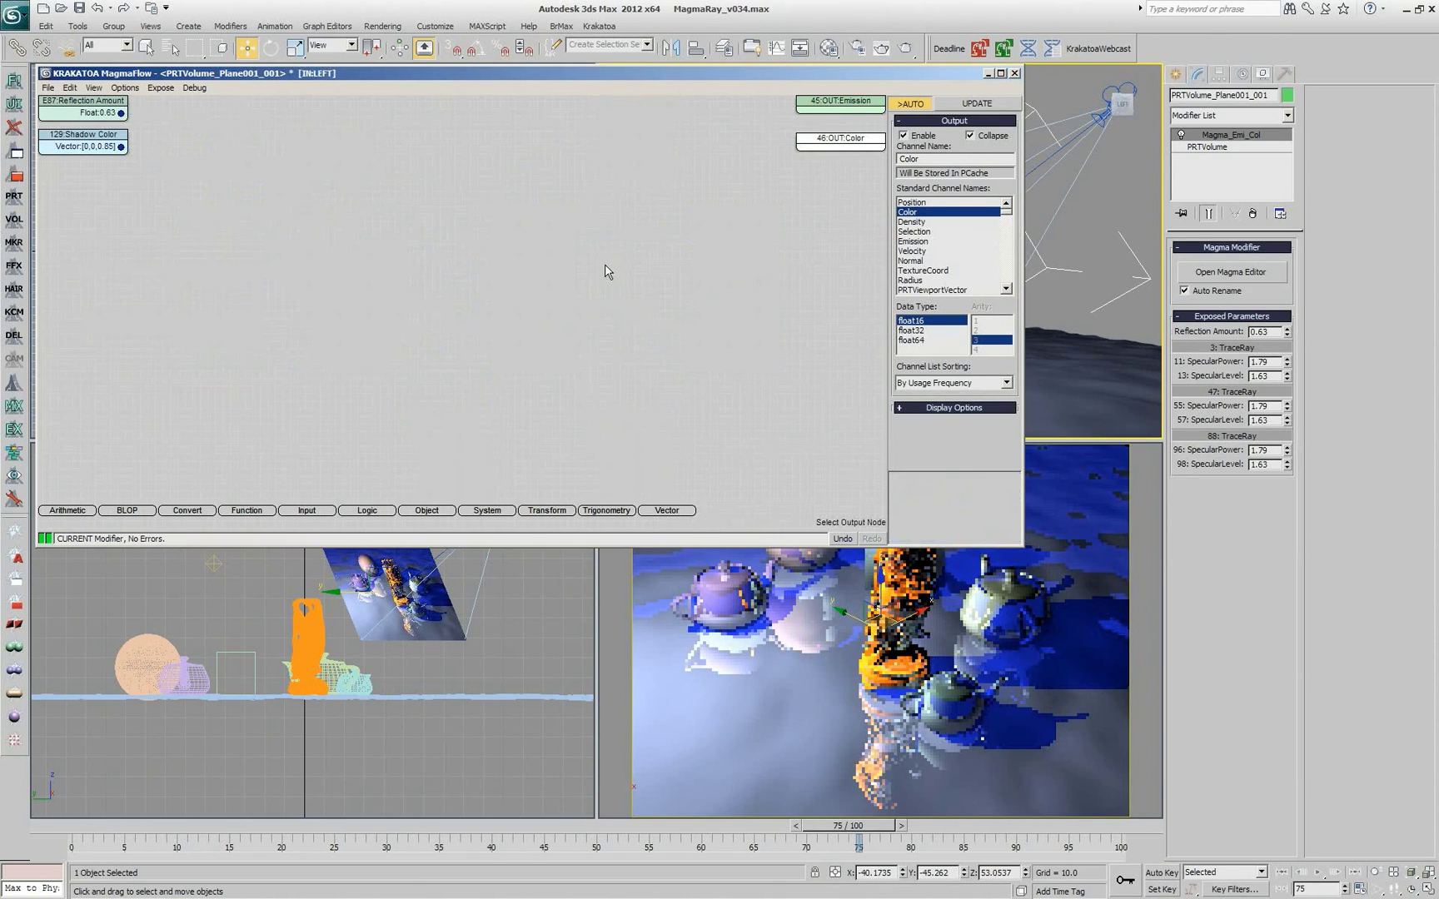
- Mark the 129:Shadow Color node as Exposed, alongside the already exposed Reflection Amount
left_click(83, 104)
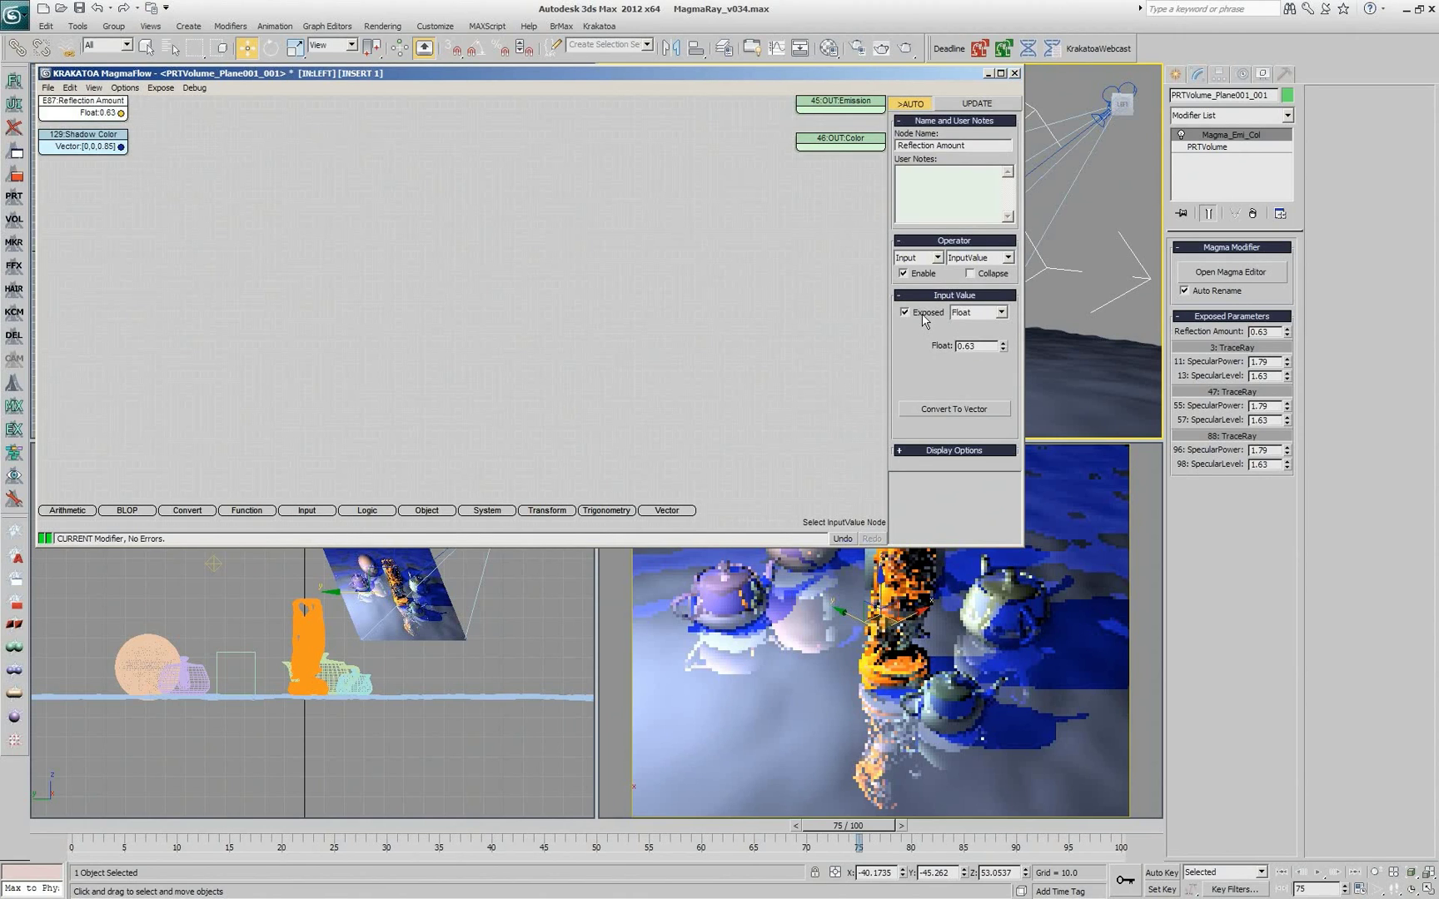
left_click(92, 135)
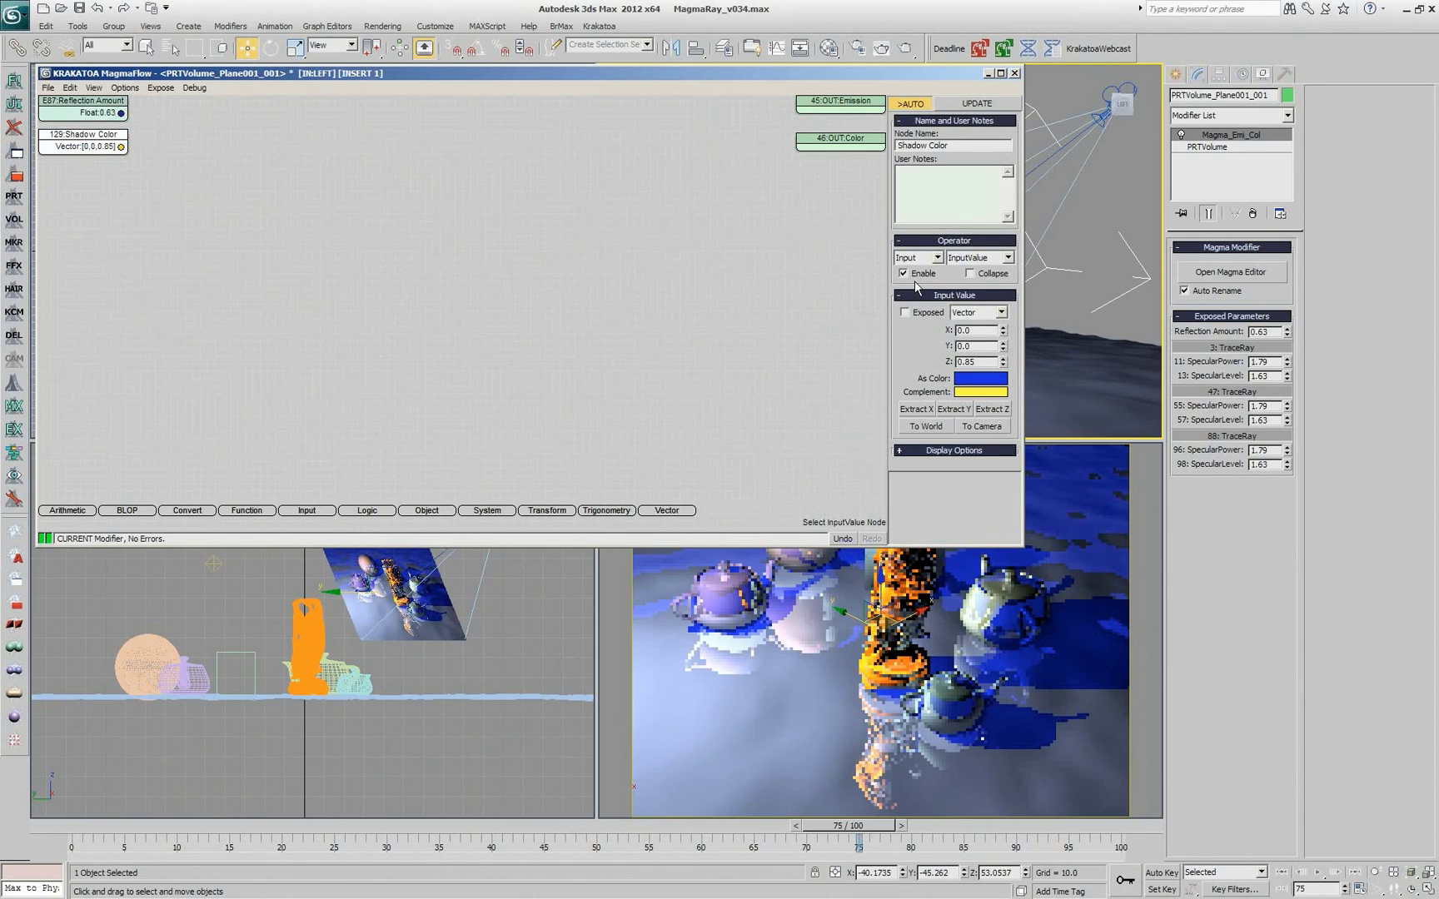
left_click(906, 313)
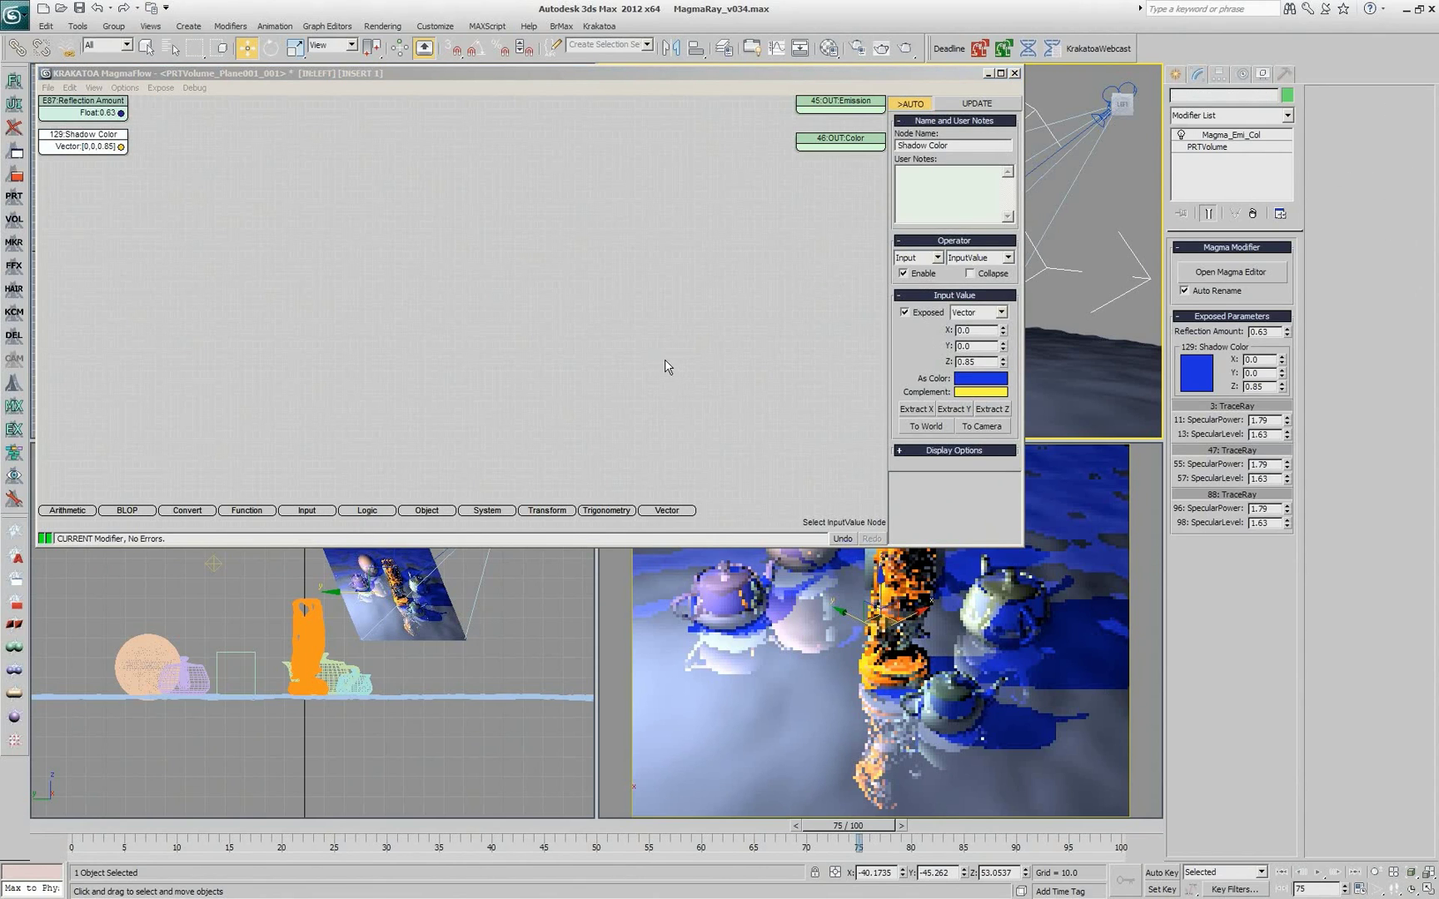
left_click(718, 552)
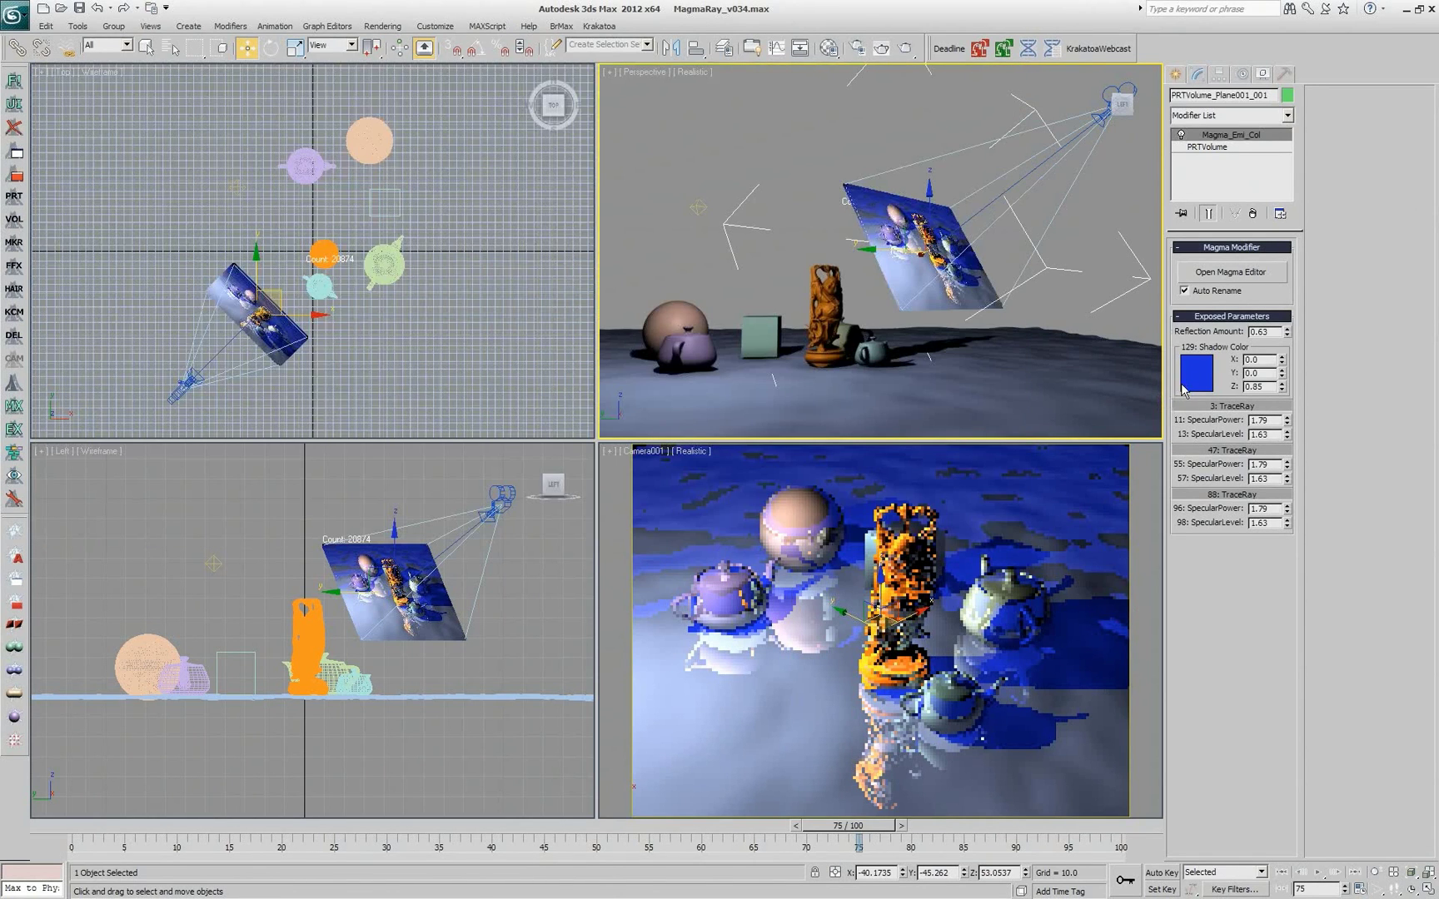
- Set the exposed Shadow Color to red (0.8129, 0, 0.2157) and reopen the Magma editor
left_click(1190, 379)
left_click_drag(561, 176, 493, 176)
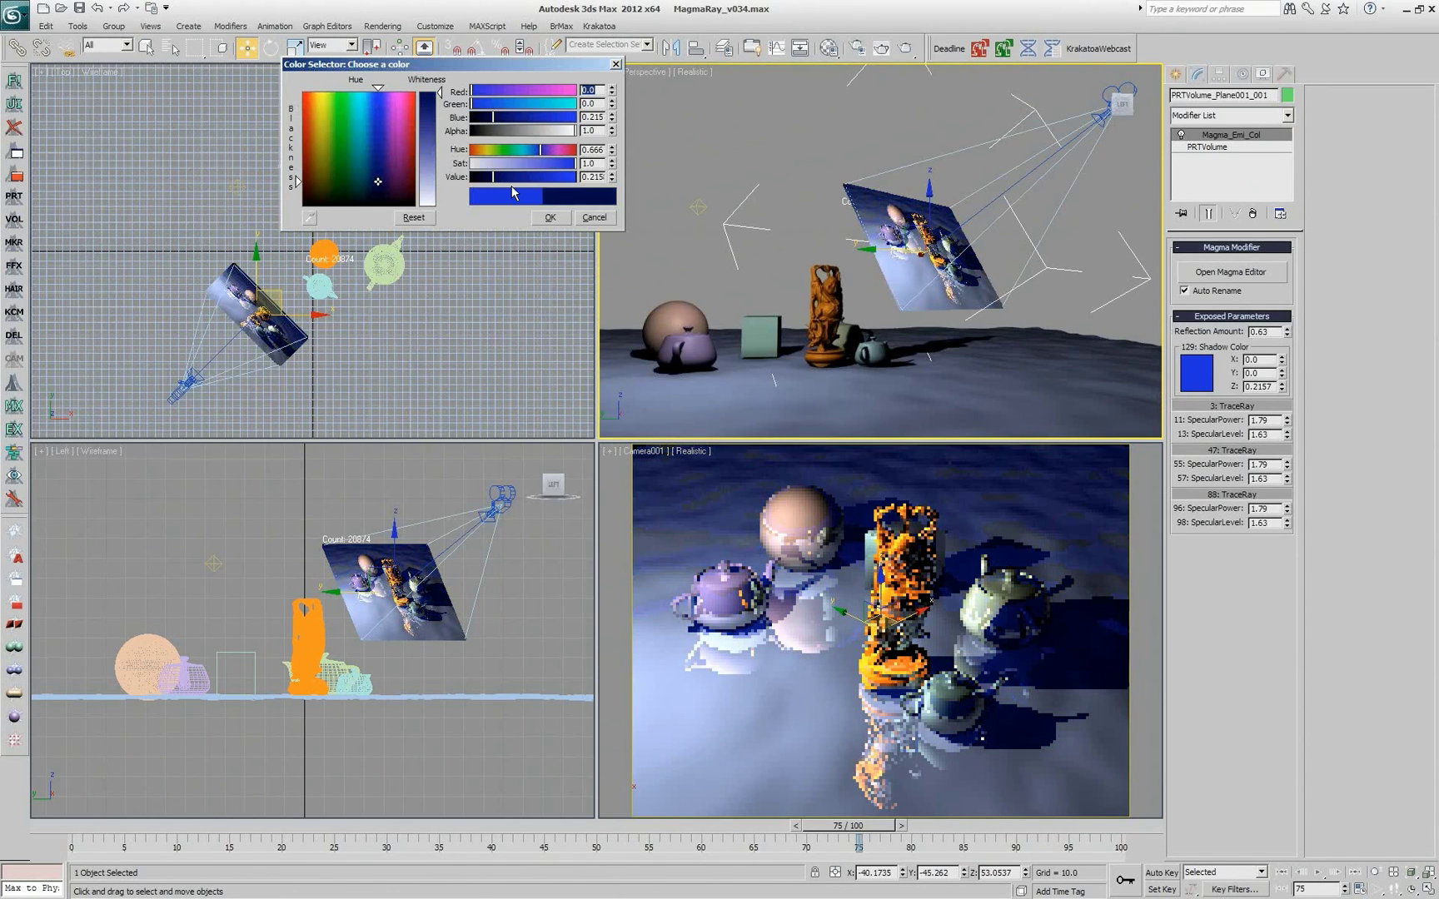
left_click(1191, 374)
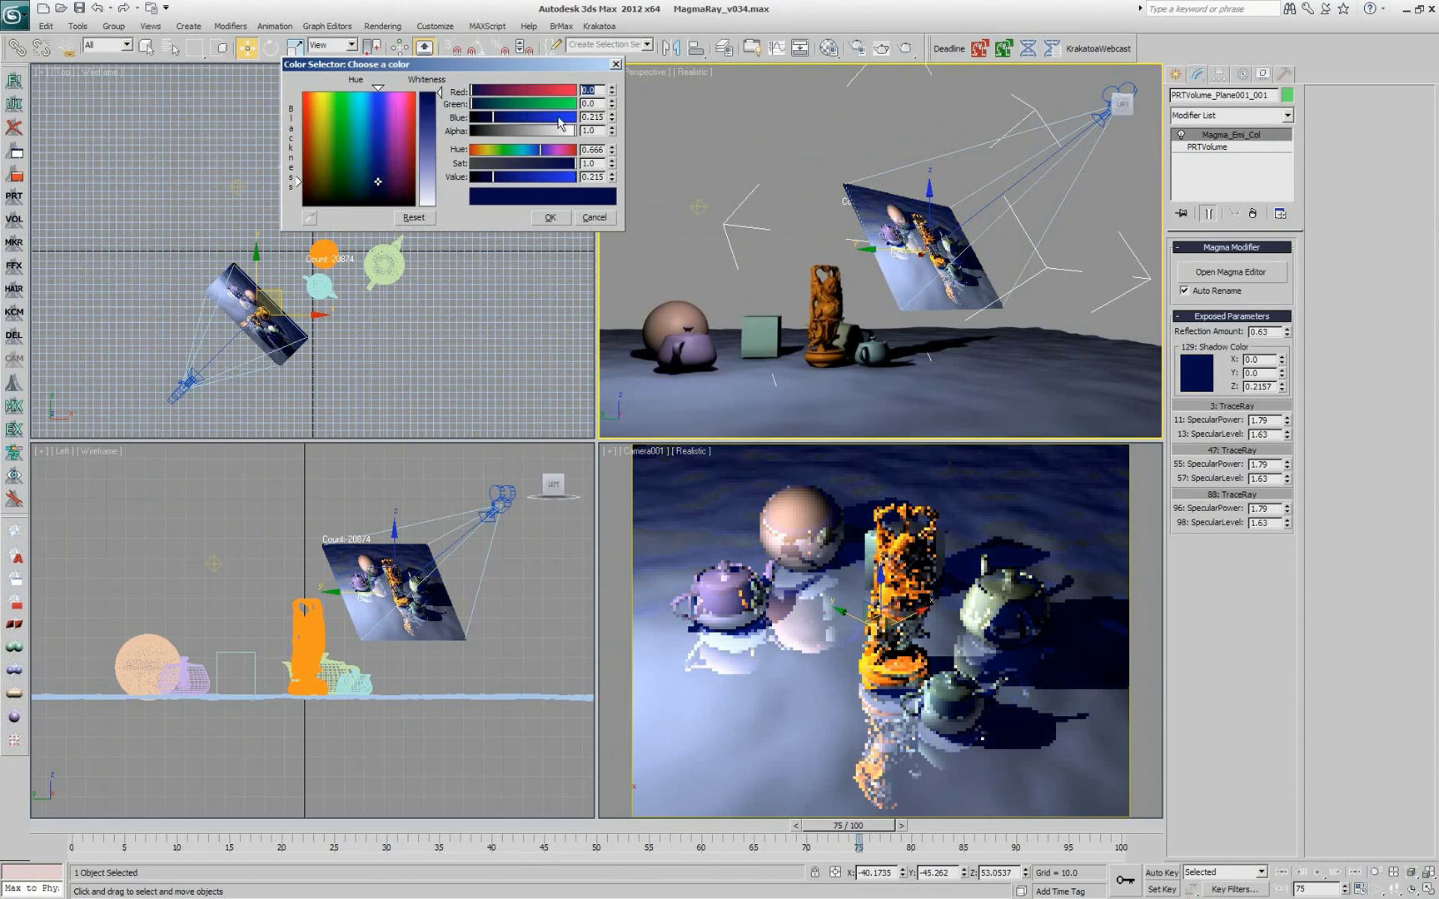
left_click(556, 91)
left_click(550, 217)
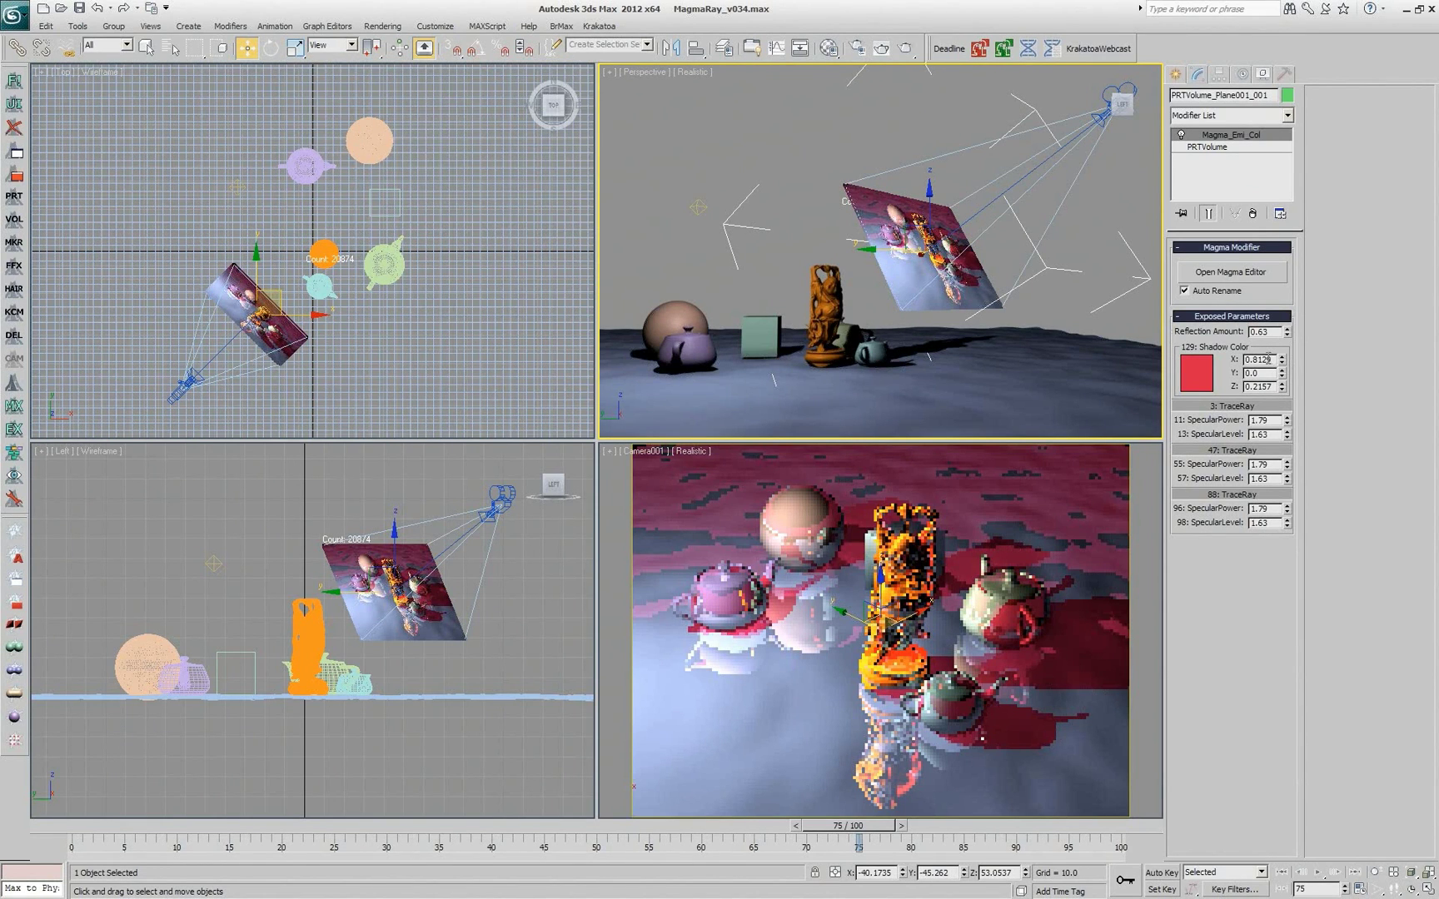
left_click(1233, 273)
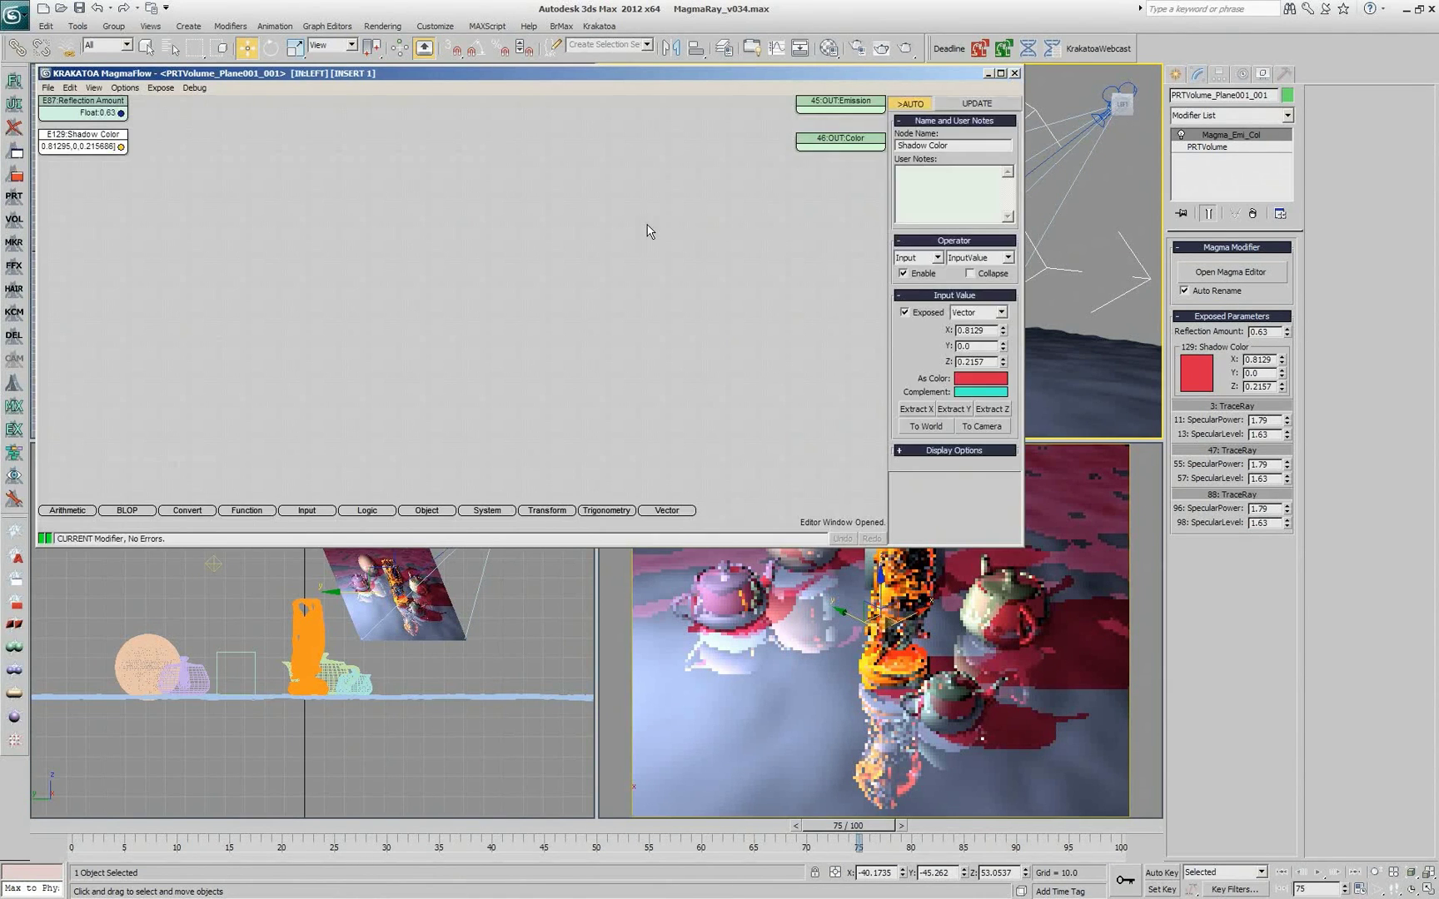
- Show the KrakatoaWebcast scene list with entries like Magma Collapse Nodes and BLOPs
key("alt+Tab")
left_click(1087, 53)
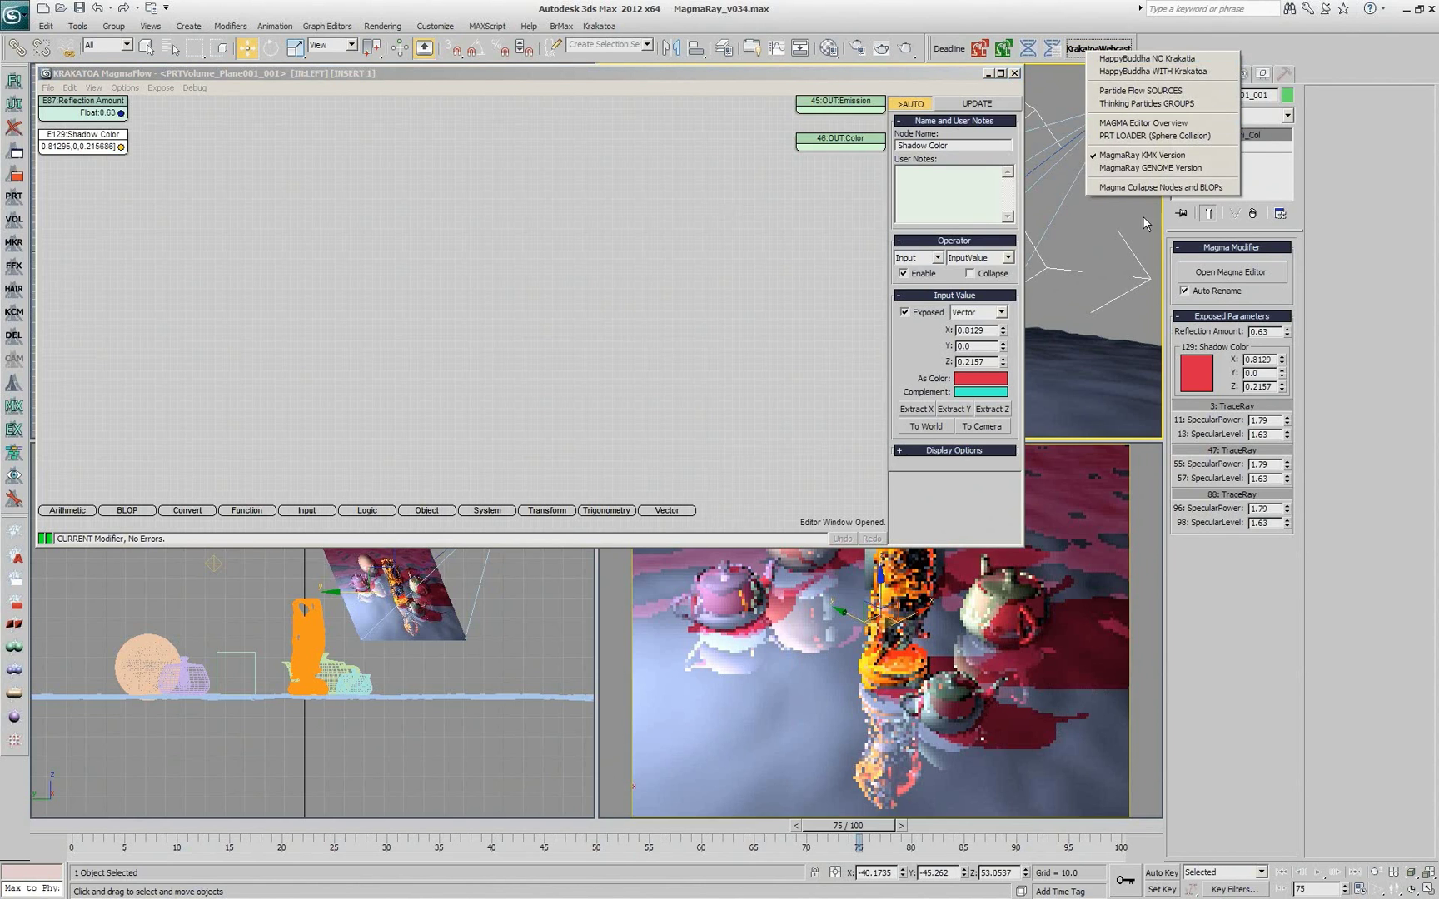
- Load KMX2_Webinar2_CollapseBranchesAndBLOPs_v001.max and open PRTVolume_Teapot001_001's IntersectRay Magma flow
left_click(1166, 188)
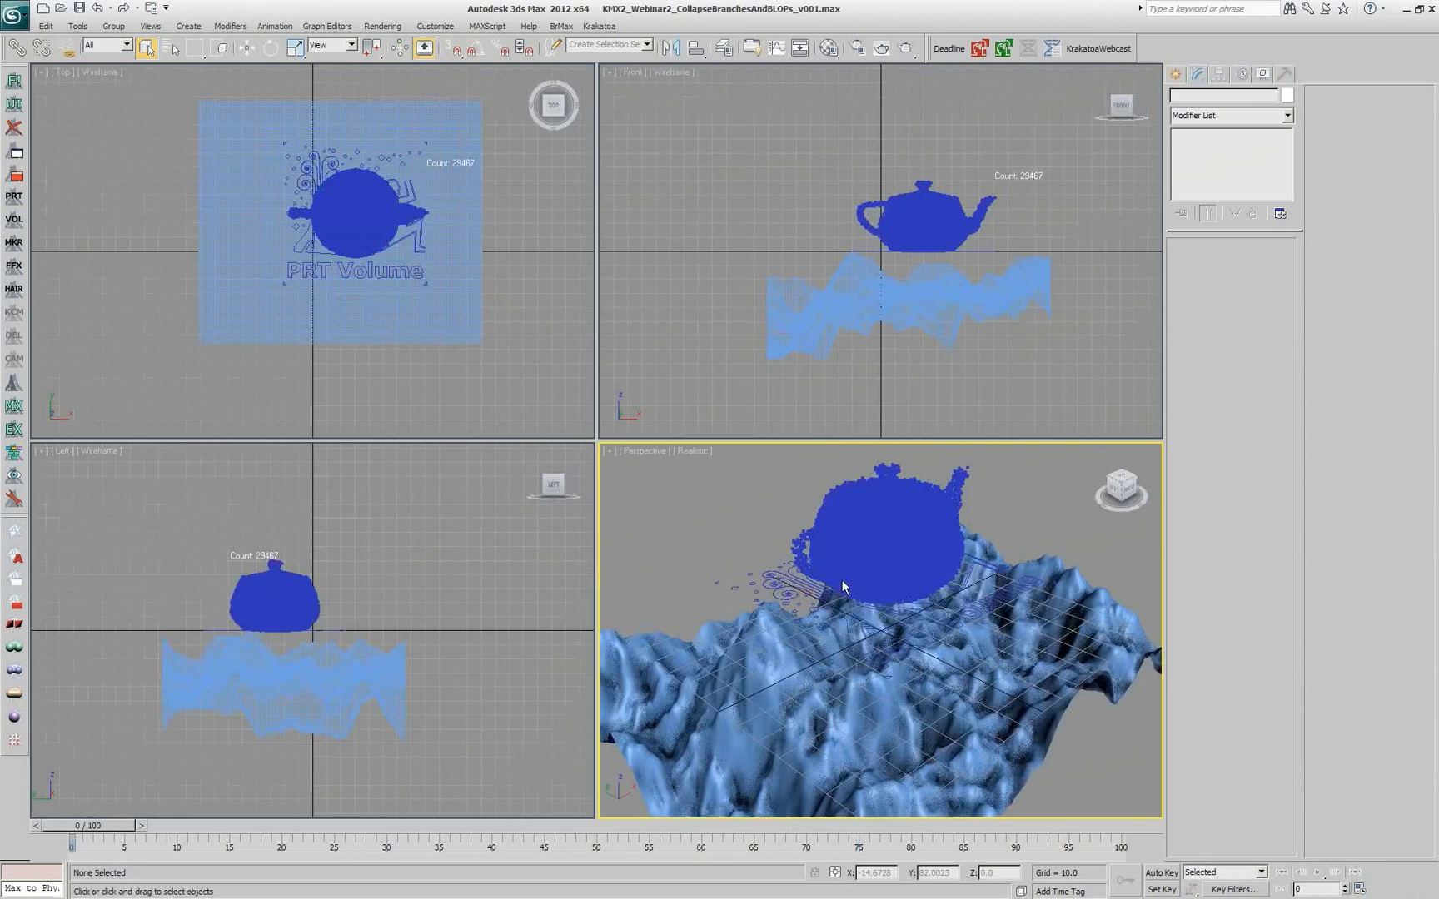
left_click(862, 563)
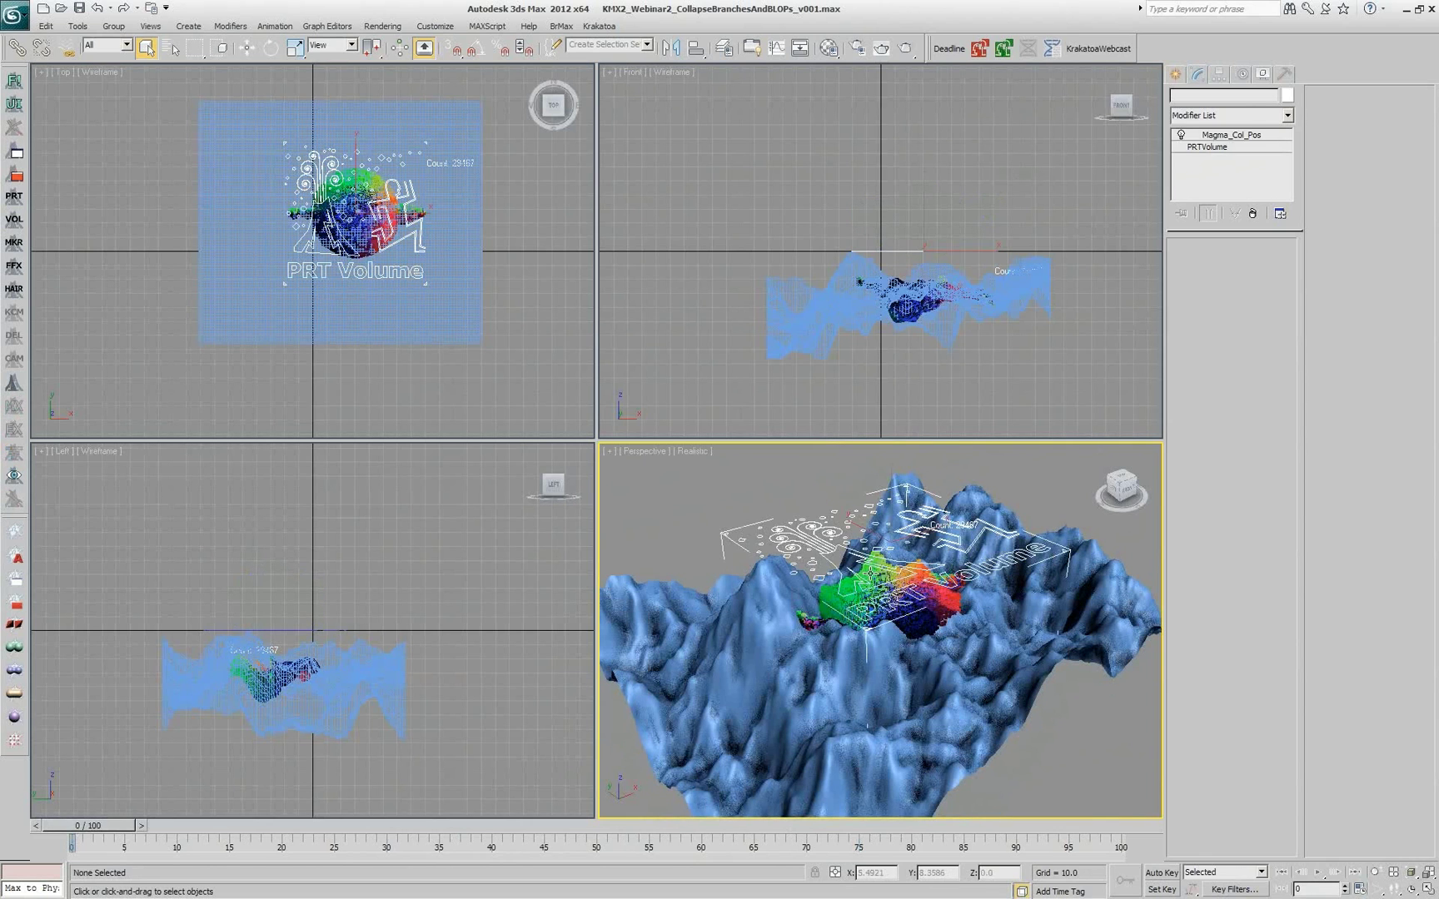
left_click(1224, 279)
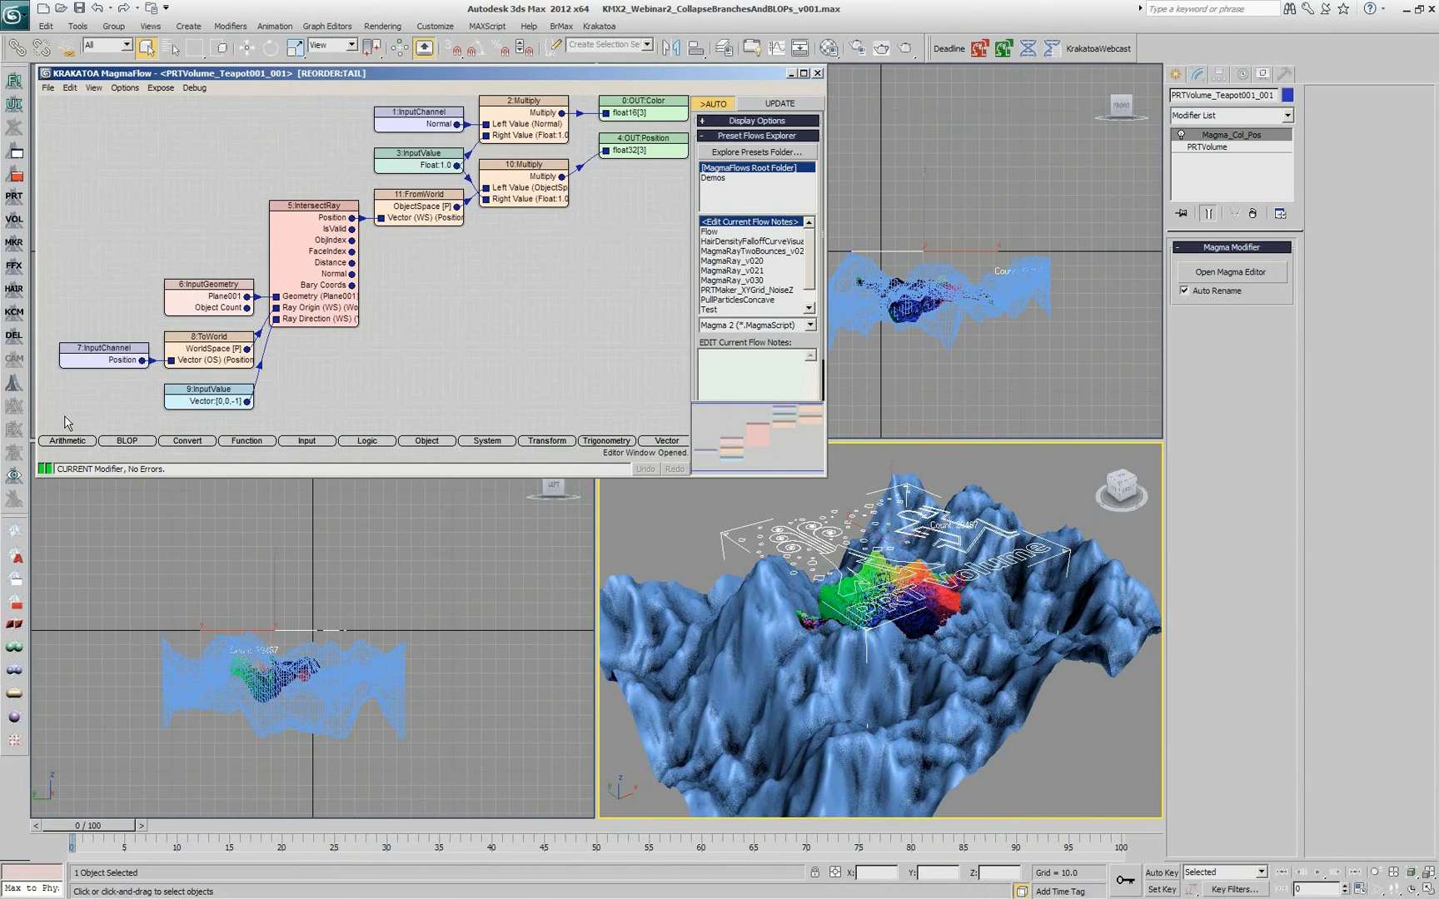
- Collapse the six selected IntersectRay branch nodes into a 12:BLOP node beside the Multiply nodes
left_click_drag(42, 420, 473, 190)
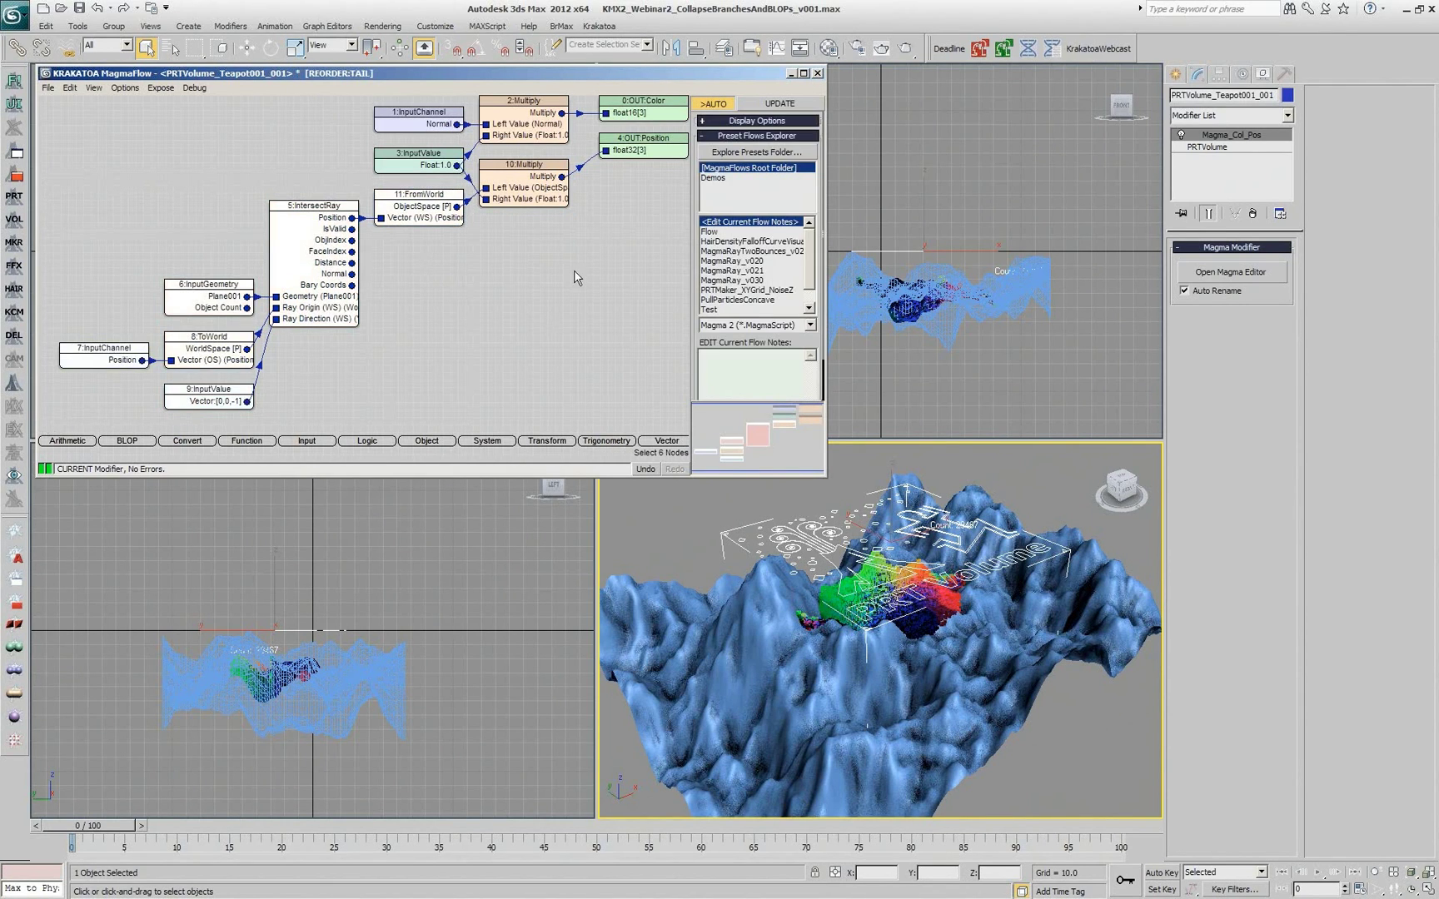
right_click(296, 225)
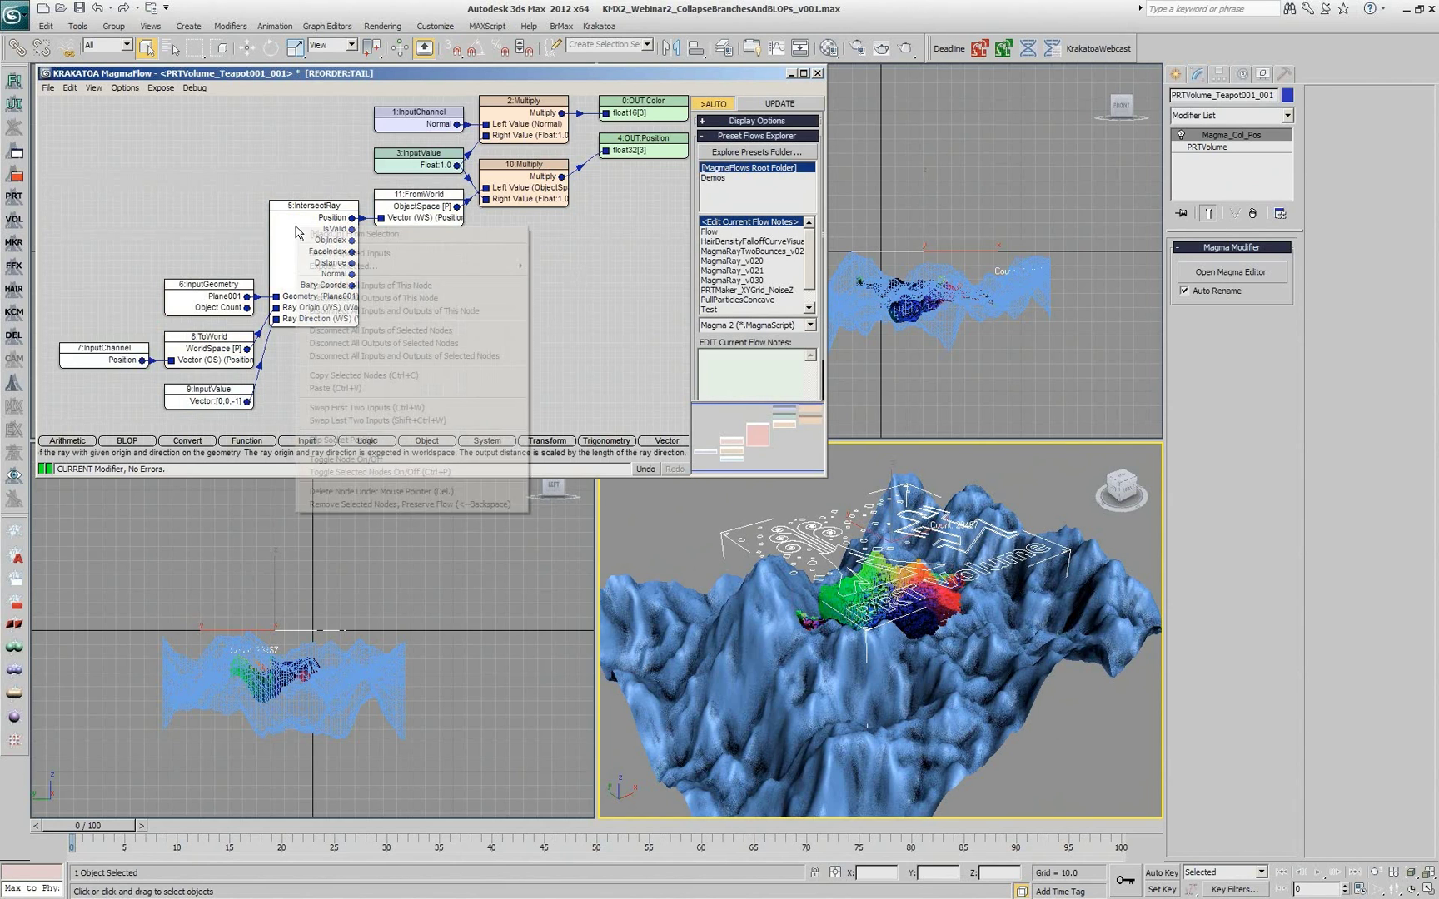
left_click(522, 300)
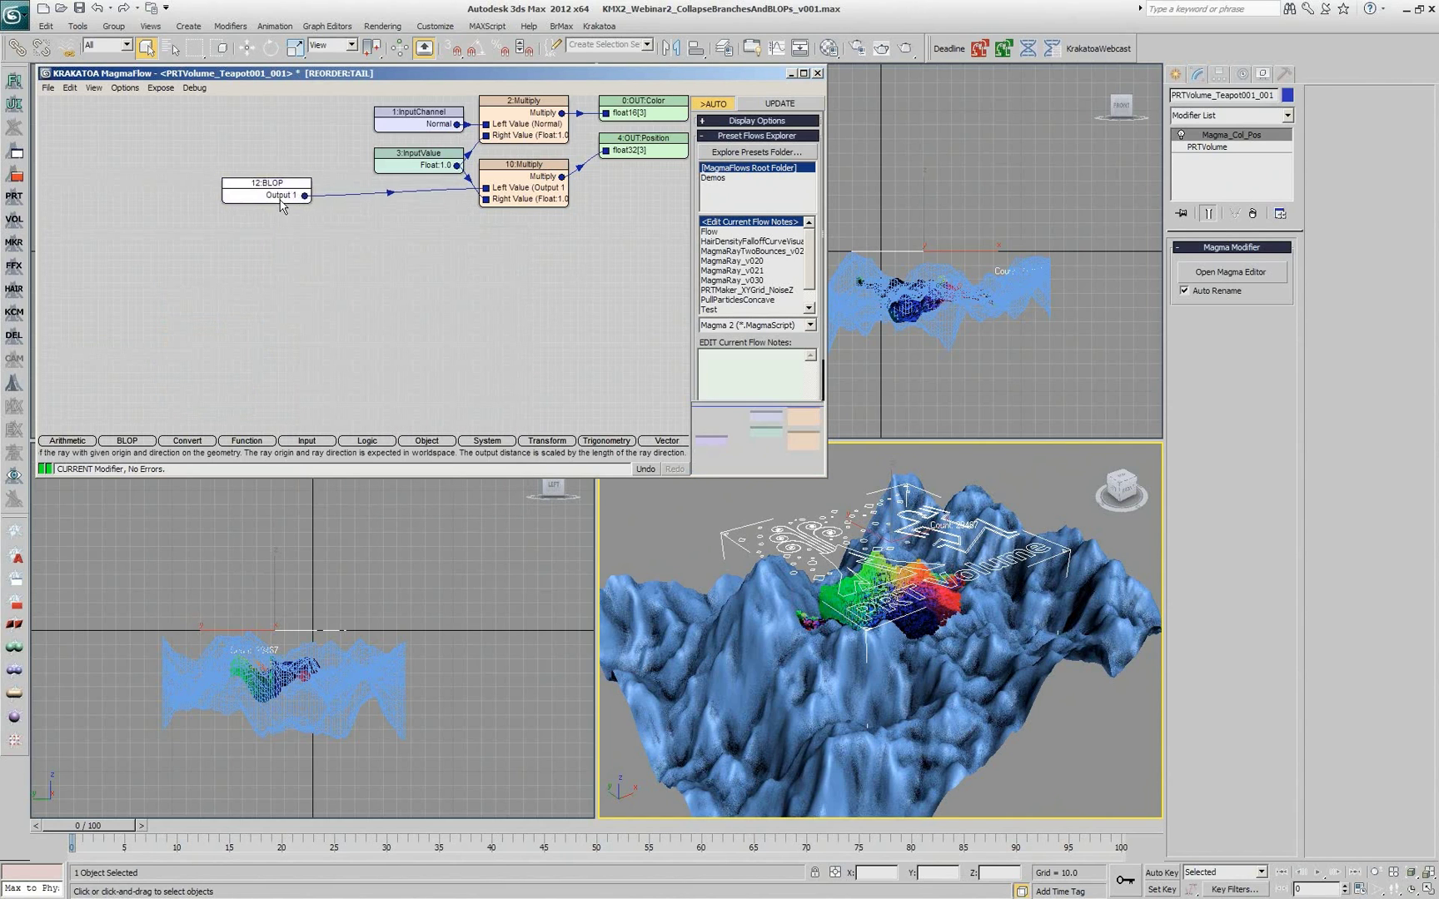
left_click_drag(283, 197, 378, 229)
- Save the 12:BLOP definition to the BLOP library as RayInt
left_click(405, 226)
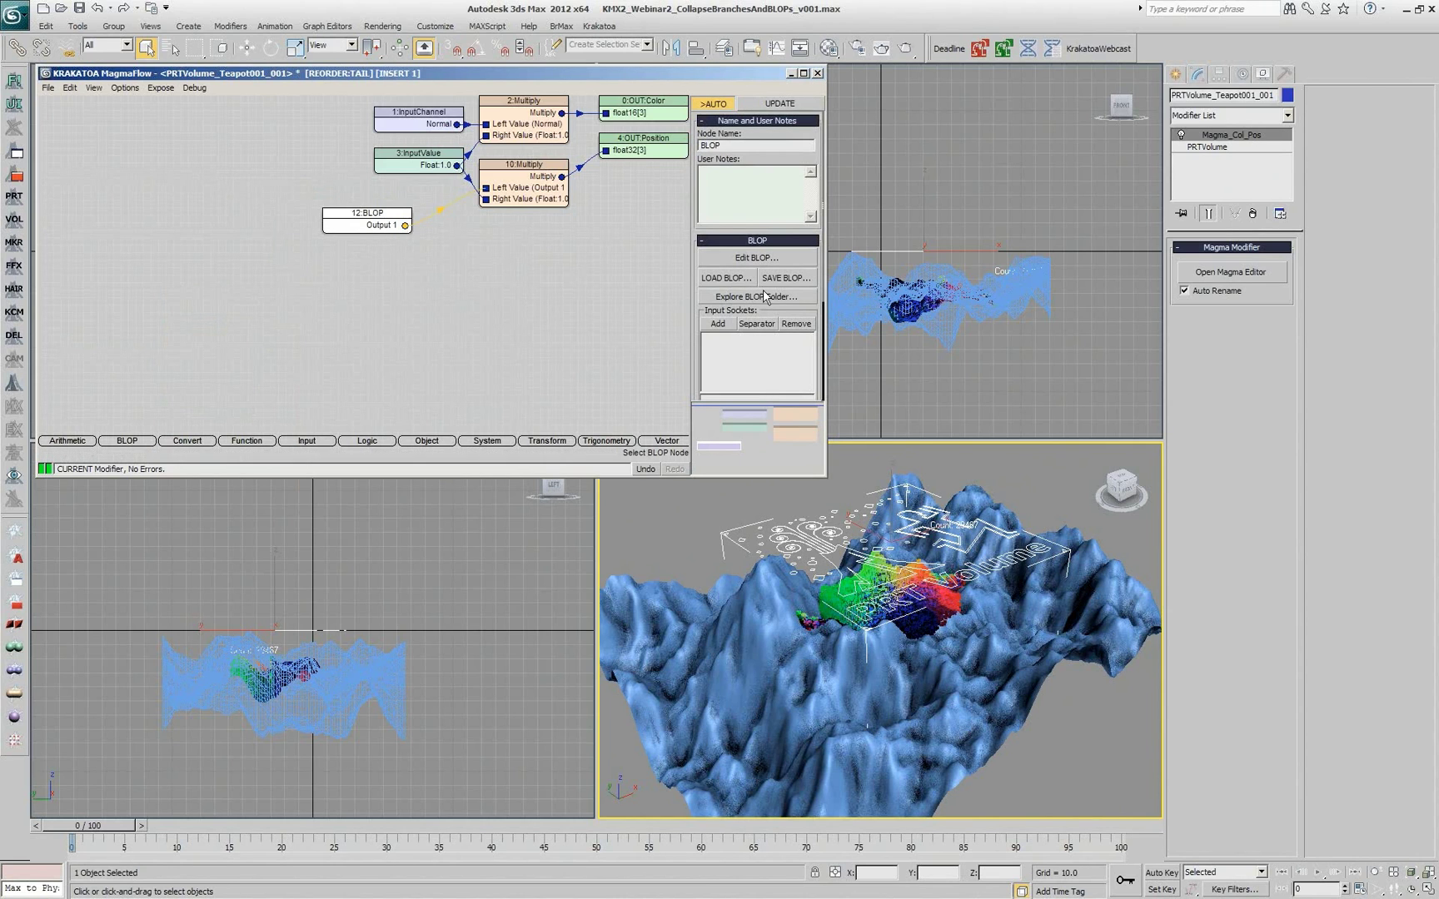
left_click(786, 277)
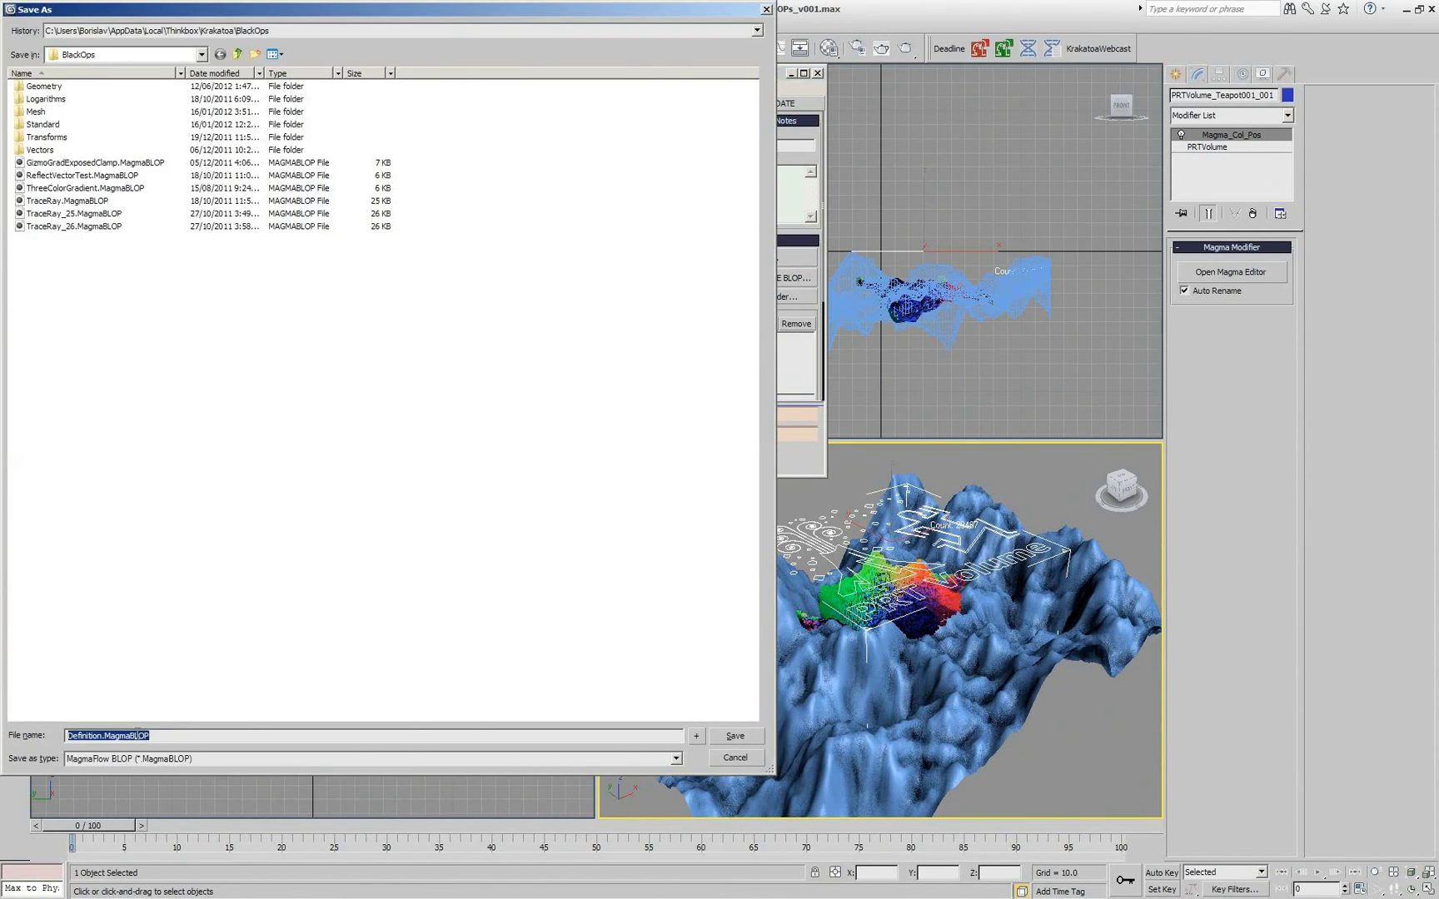
type("RayInt")
key("Return")
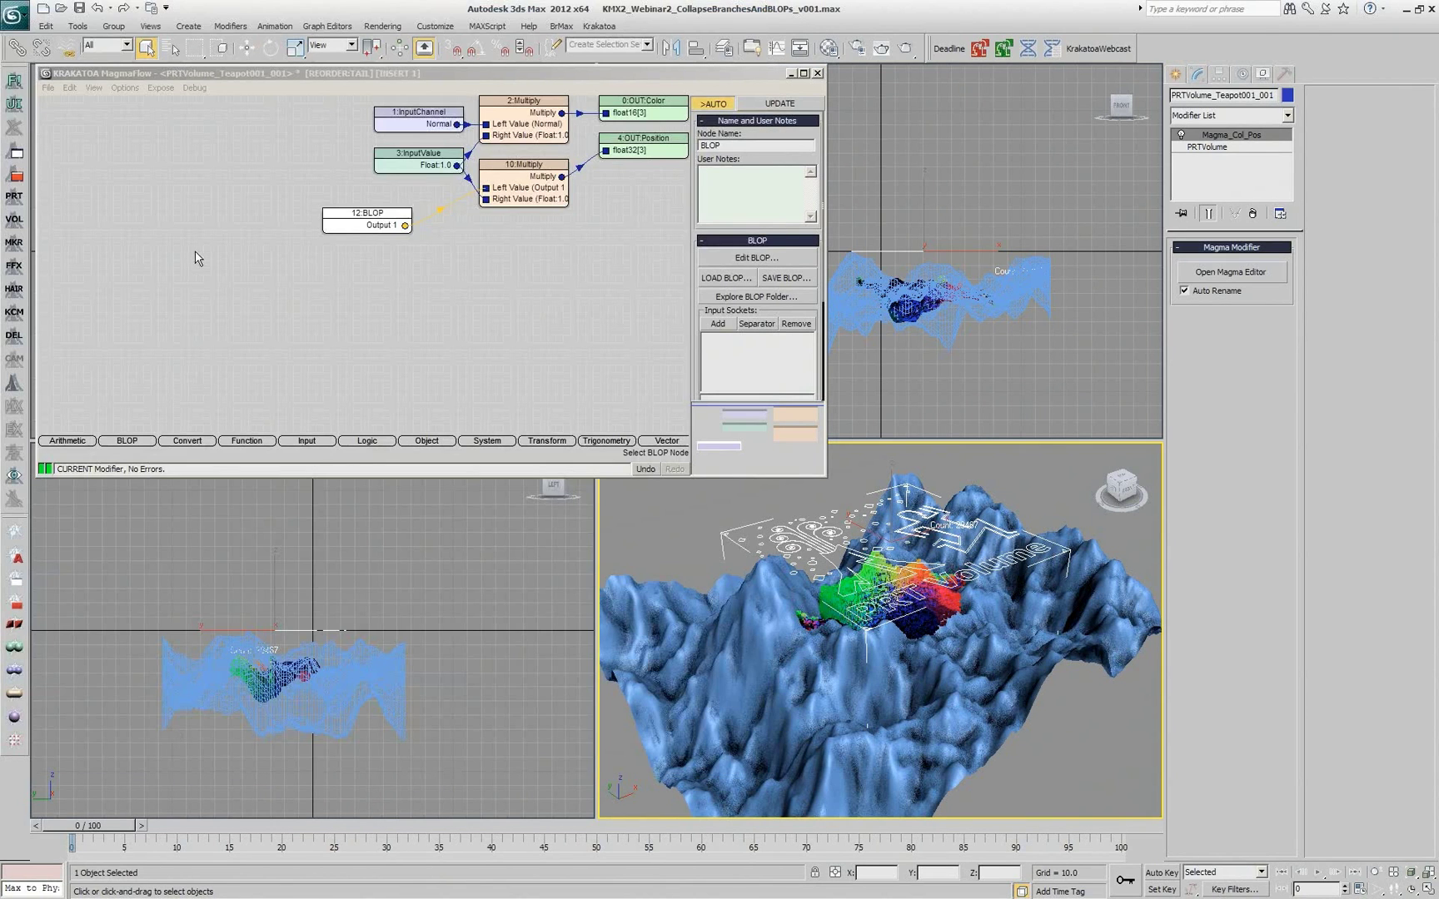
- Drop a RayInt BLOP from the saved BLOP library into the flow
left_click(140, 440)
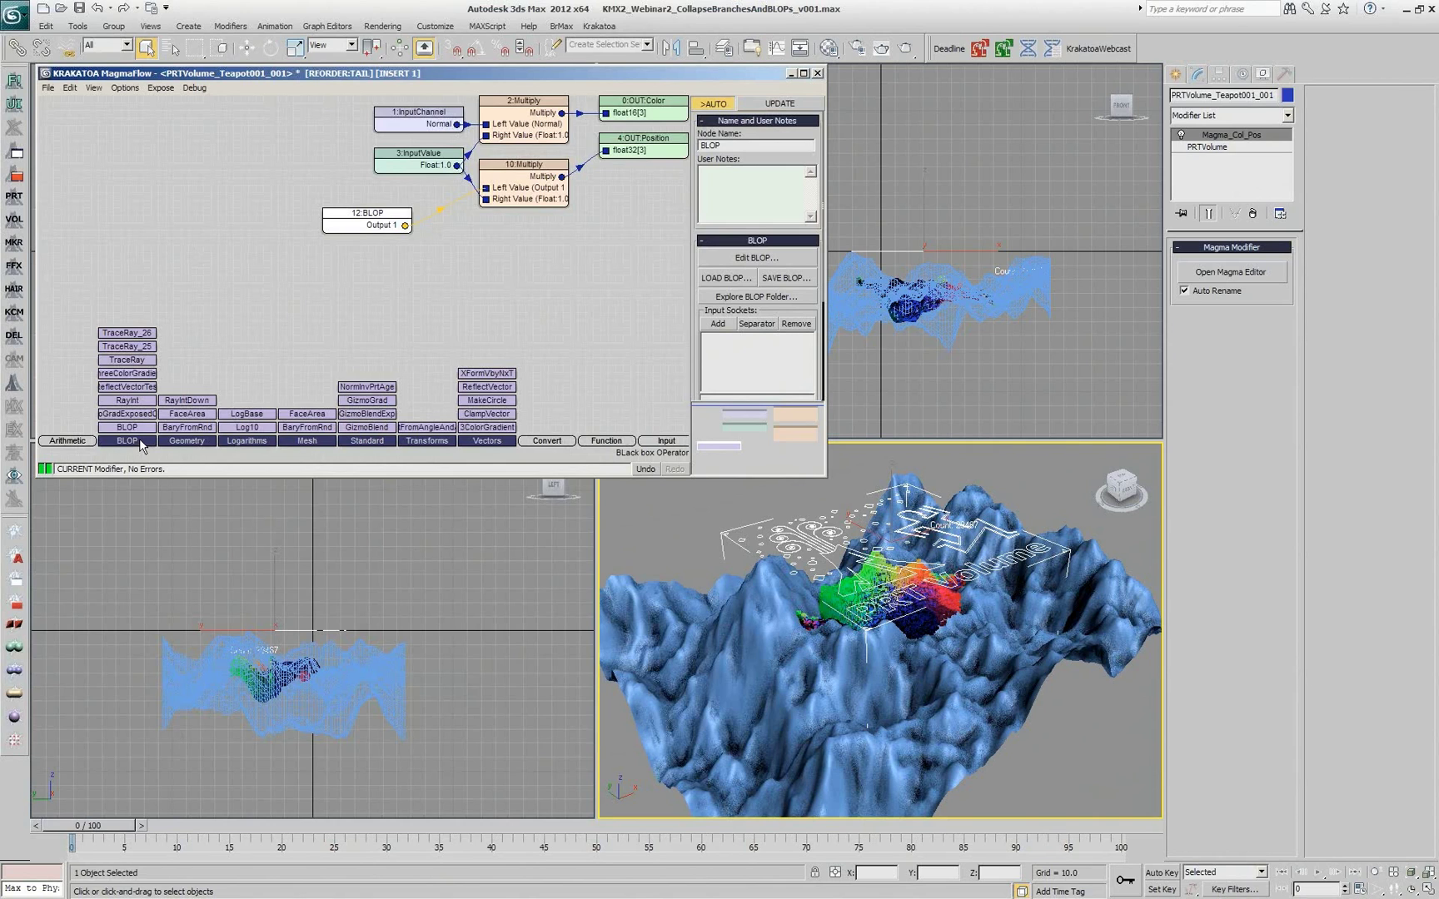
left_click_drag(128, 400, 512, 252)
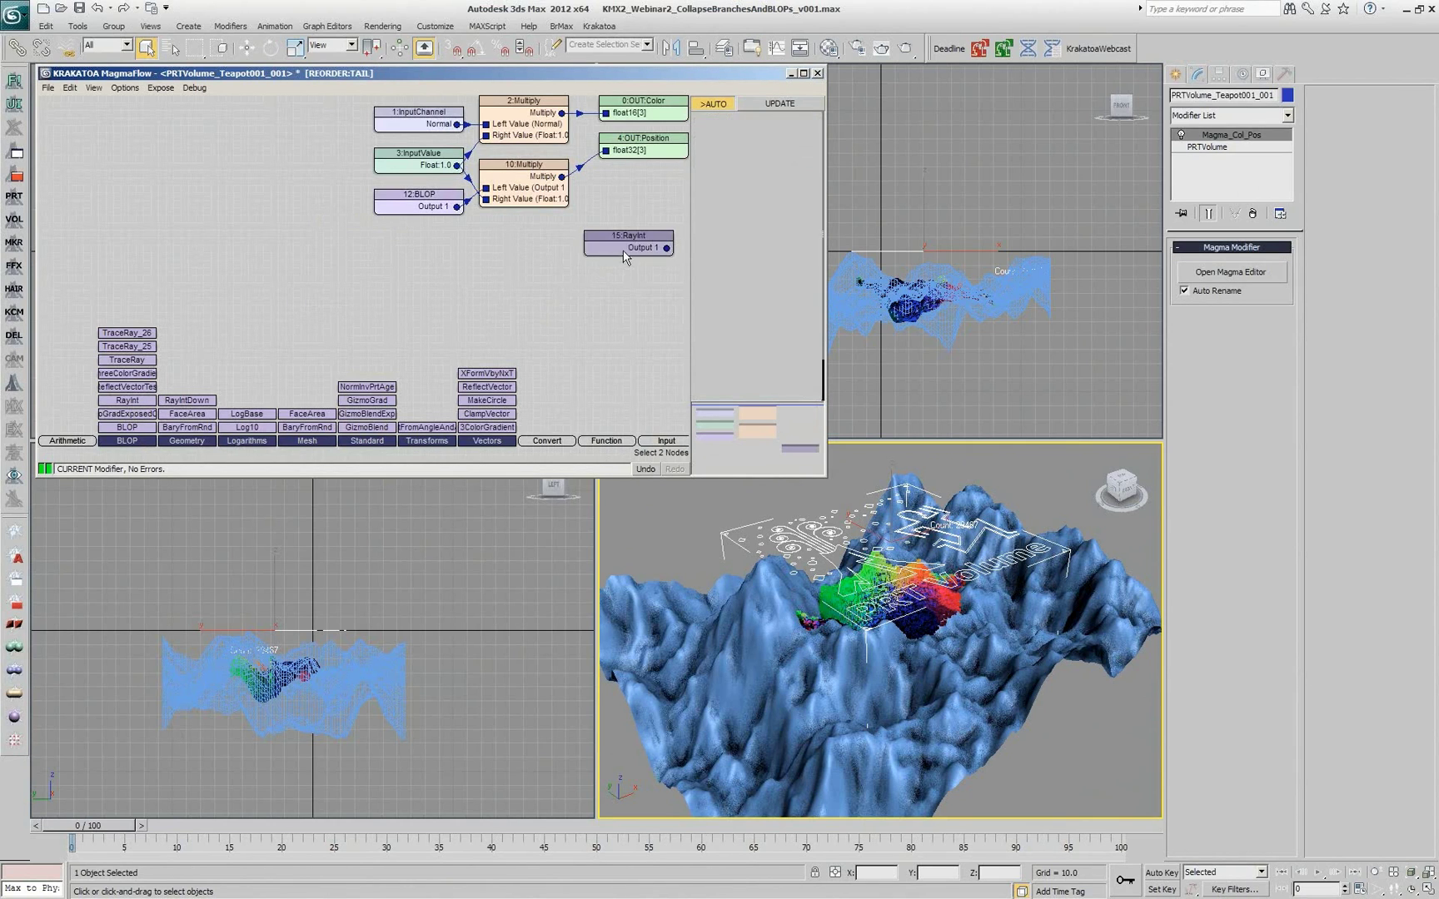
left_click_drag(627, 242, 516, 242)
- Inspect the RayInt BLOP's internal graph, then return and place it below 12:BLOP
left_click(754, 258)
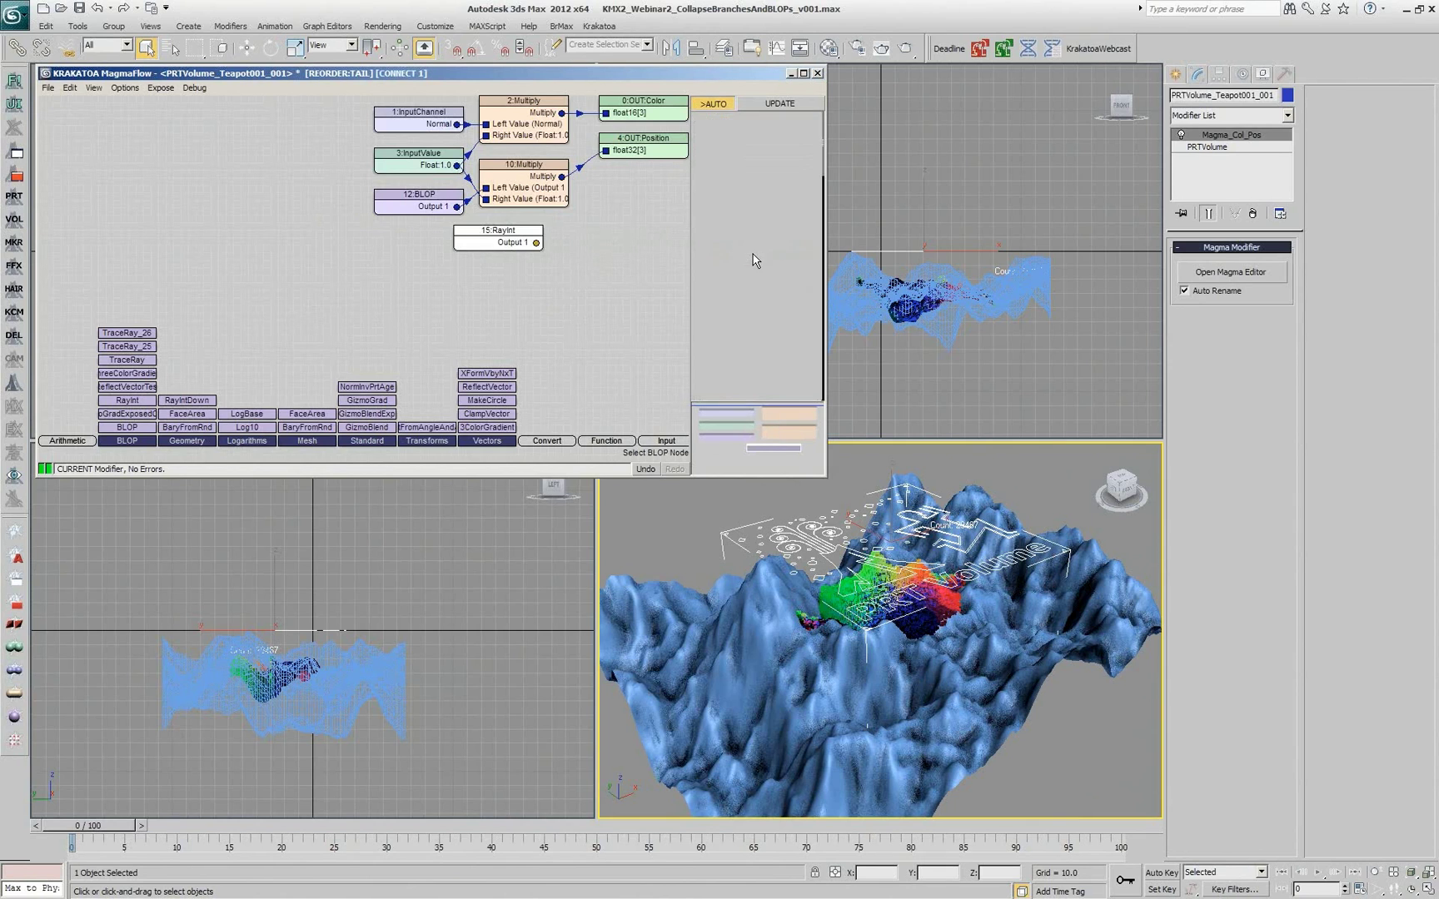
key("ctrl+shift+b")
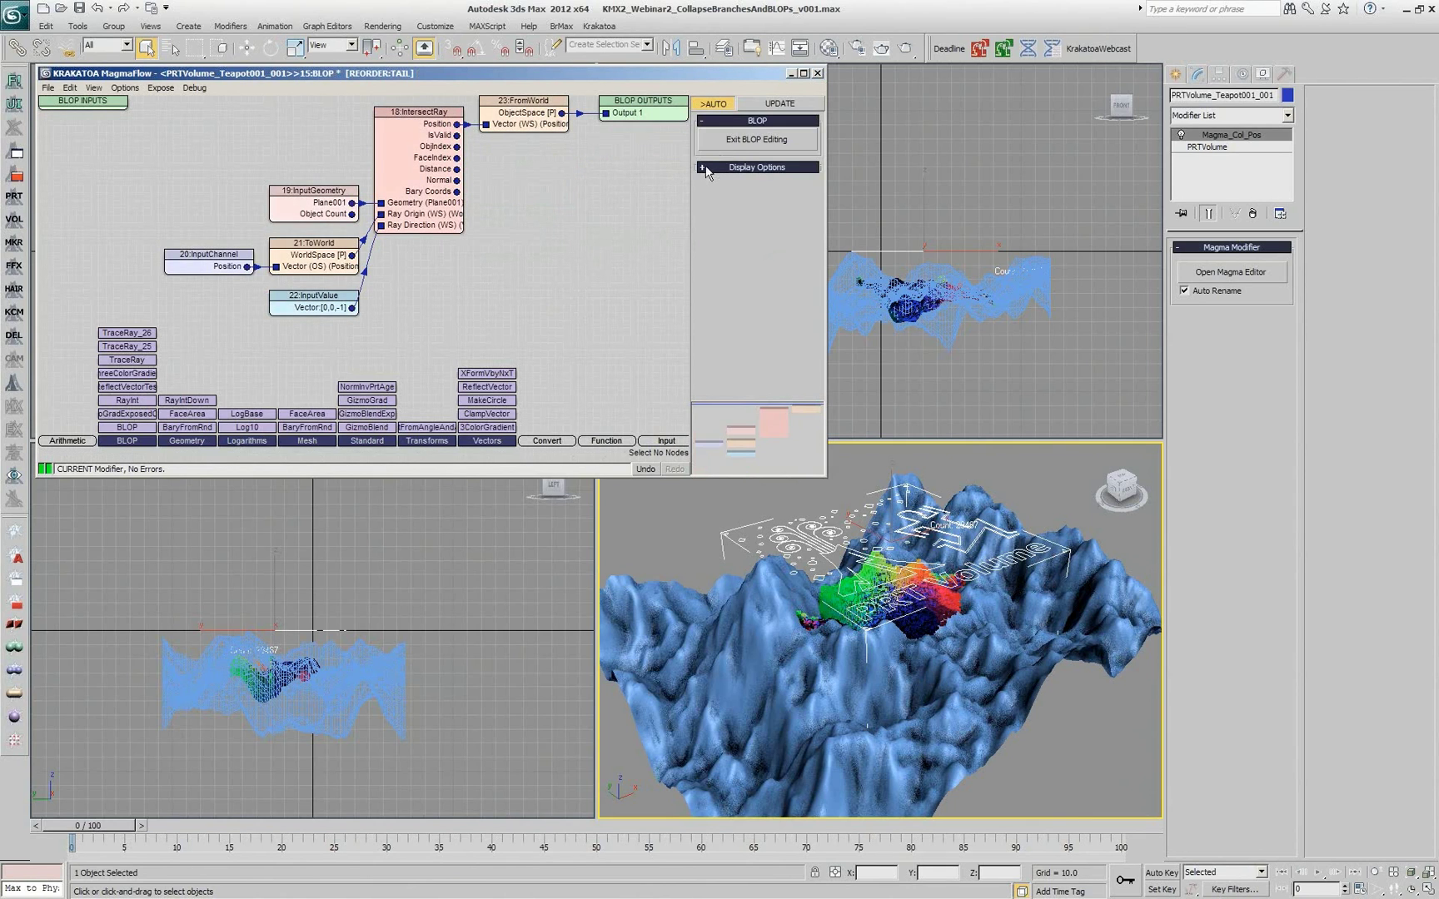
left_click(654, 190)
key("ctrl+z")
left_click_drag(494, 245, 413, 250)
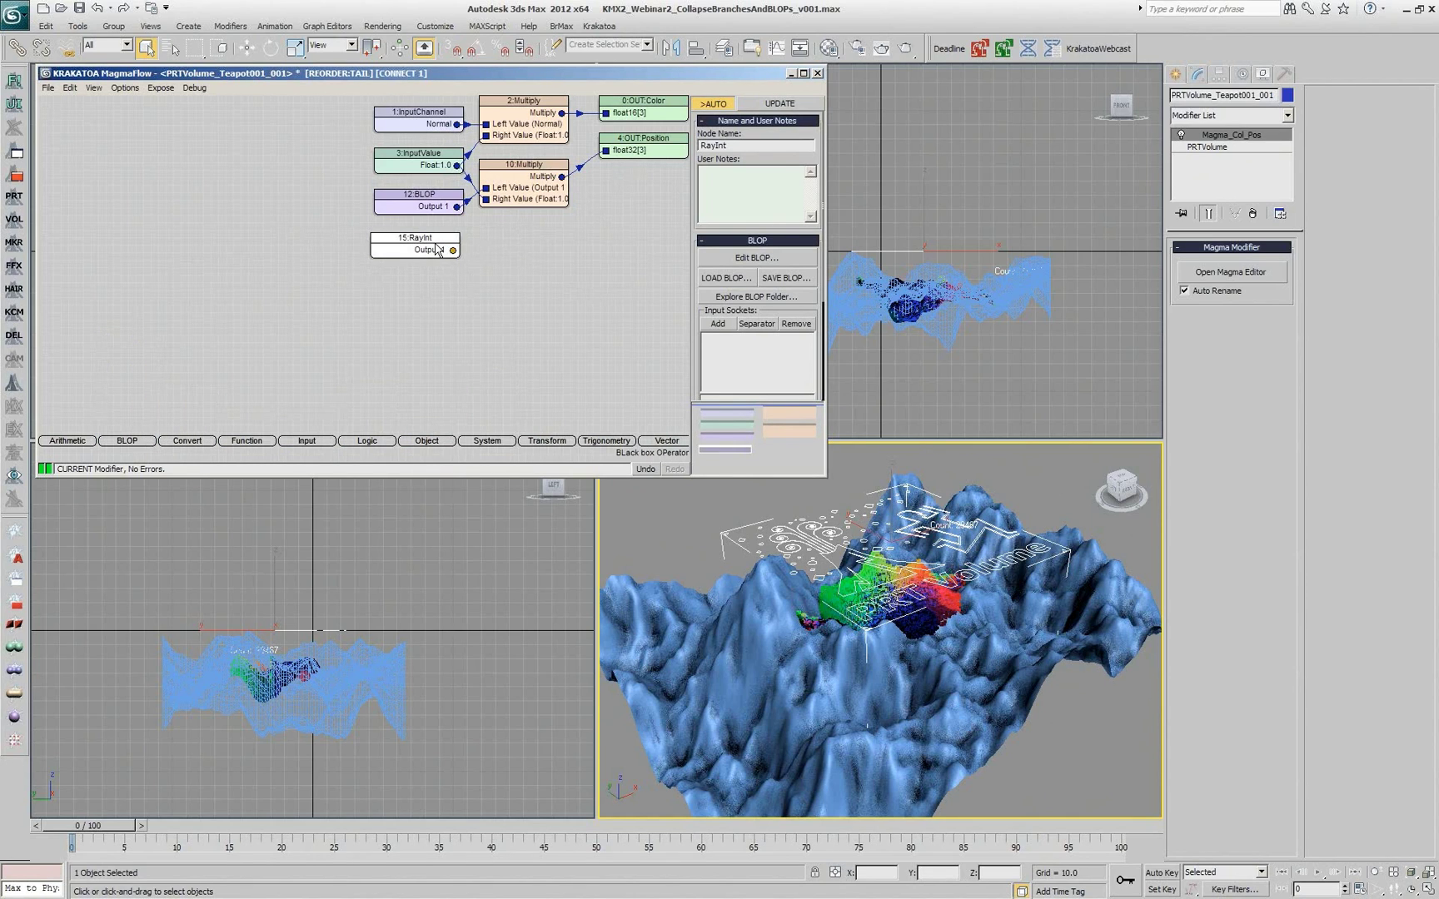
left_click_drag(443, 253, 448, 252)
left_click(457, 284)
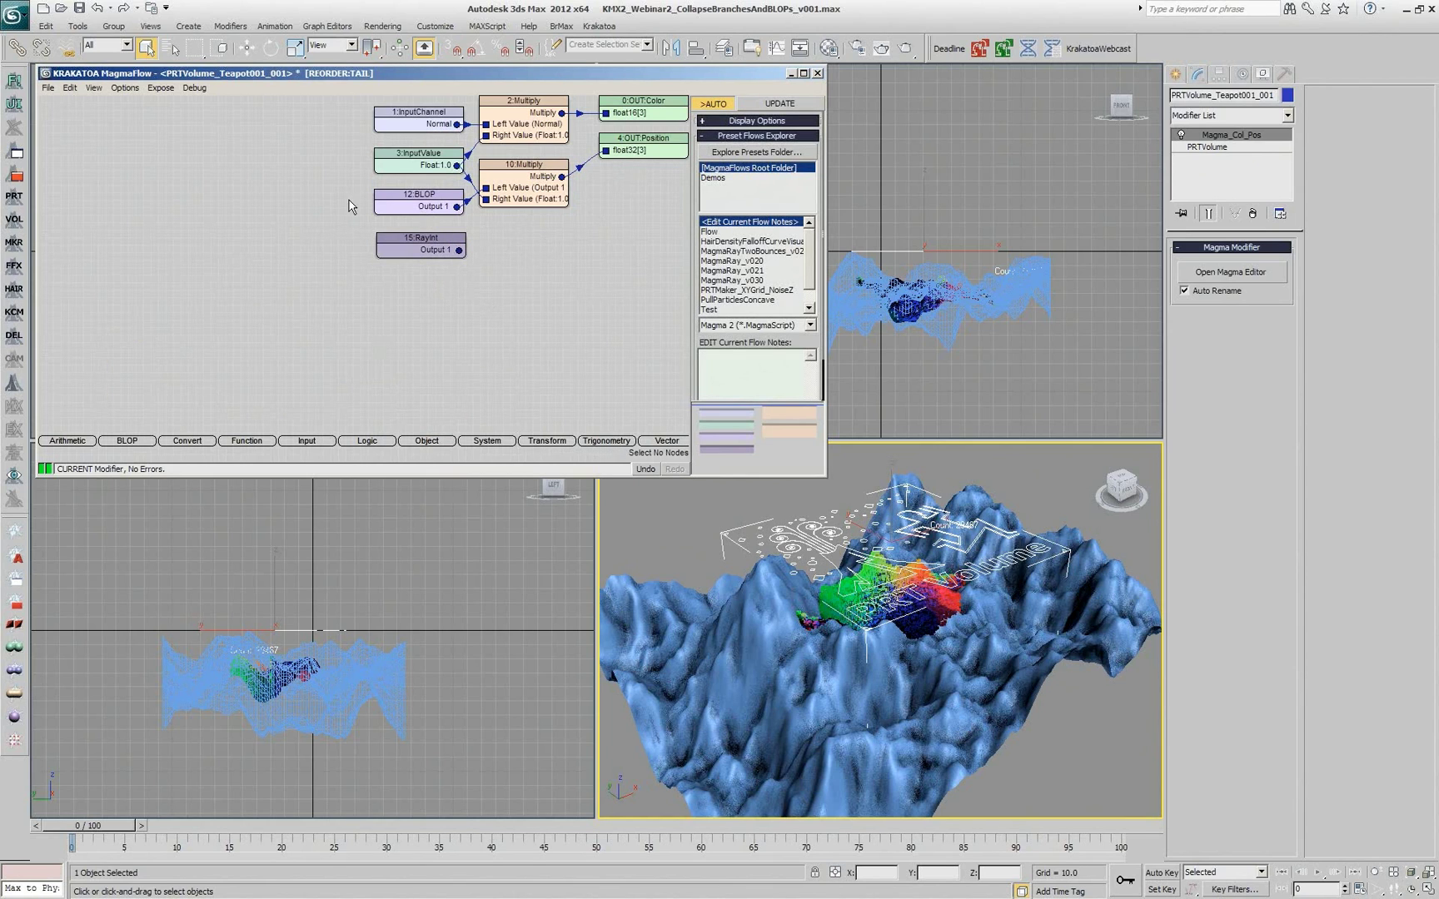
- Explode 15:RayInt into IntersectRay, InputGeometry, ToWorld and FromWorld nodes and rearrange FromWorld and InputGeometry
left_click_drag(411, 250, 403, 288)
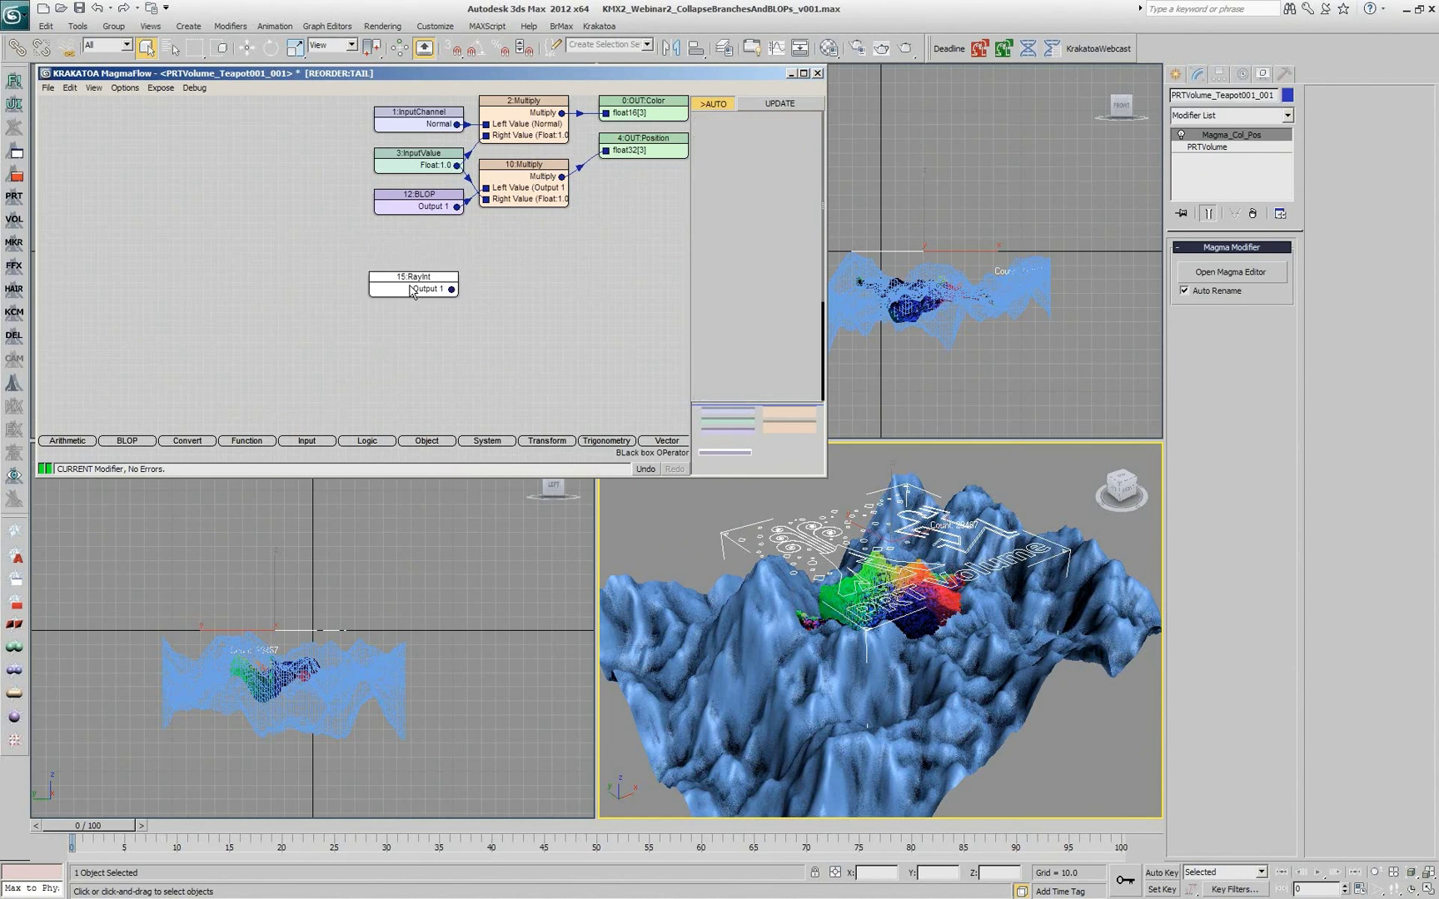
right_click(409, 286)
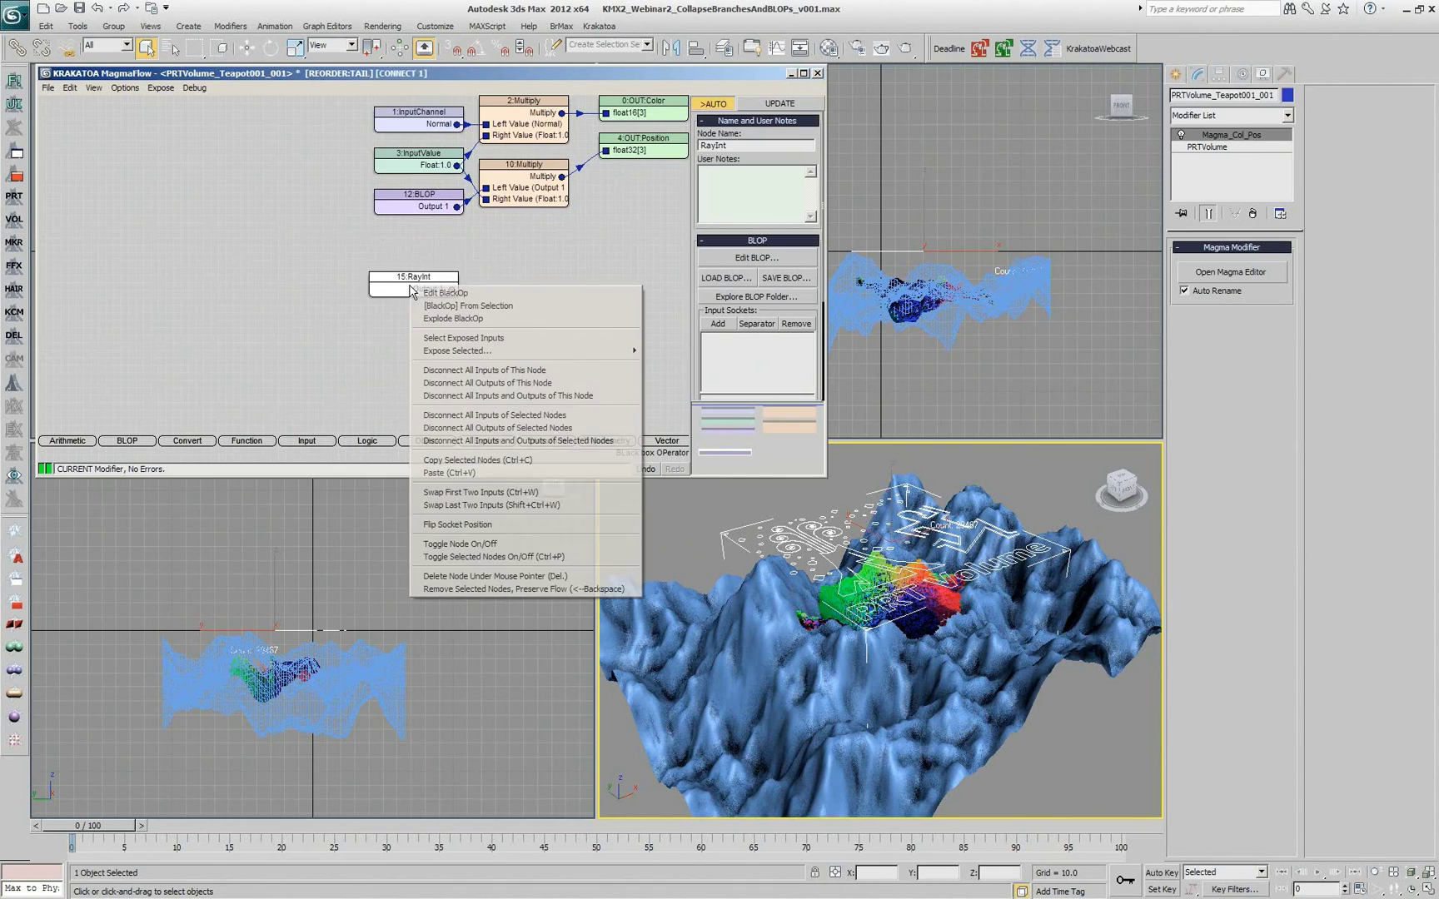
left_click(456, 319)
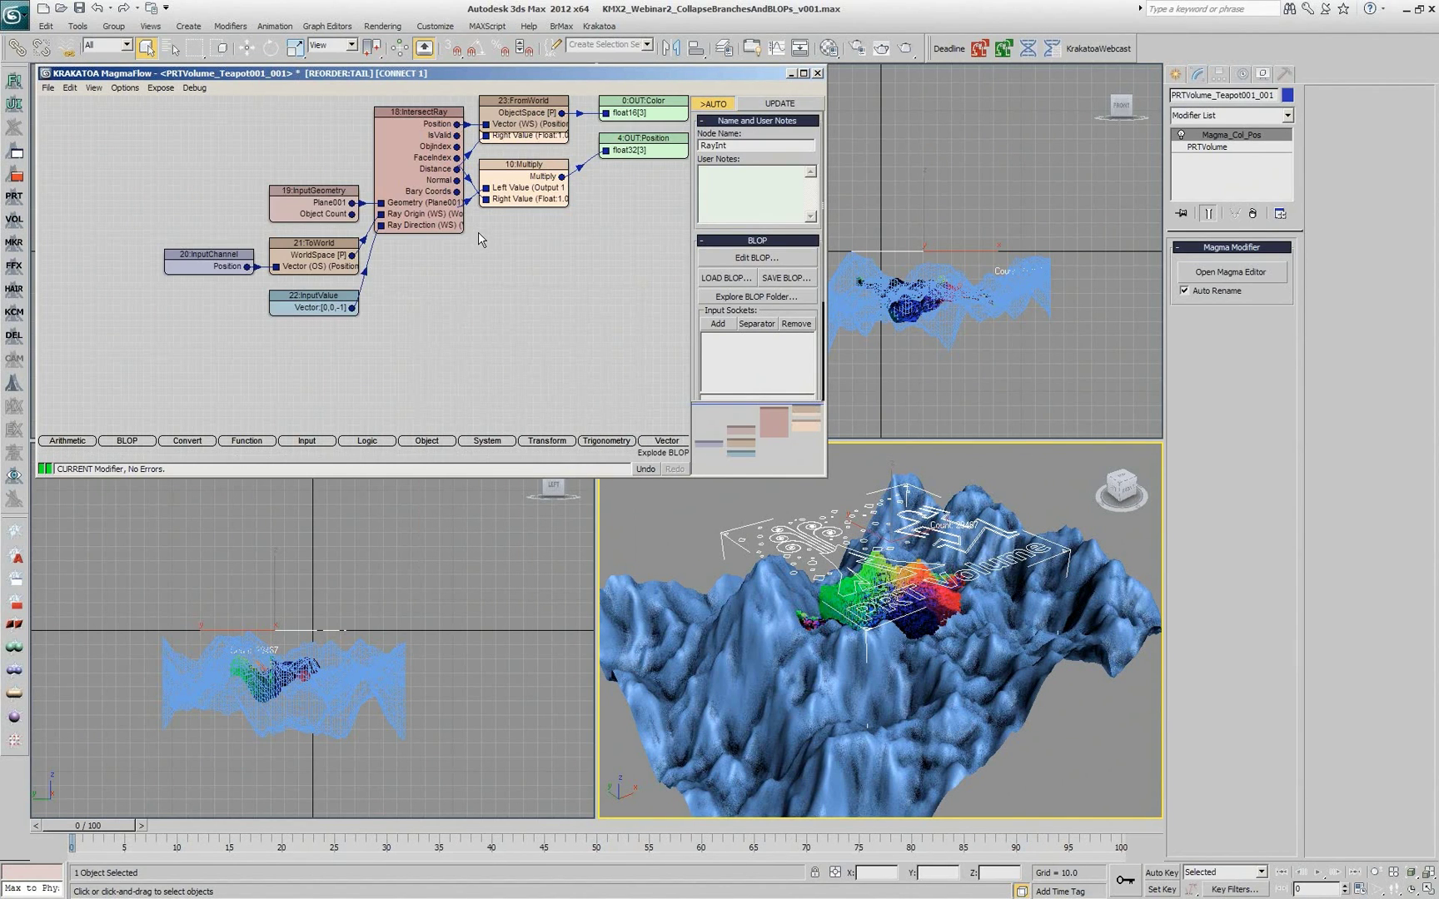
key("l")
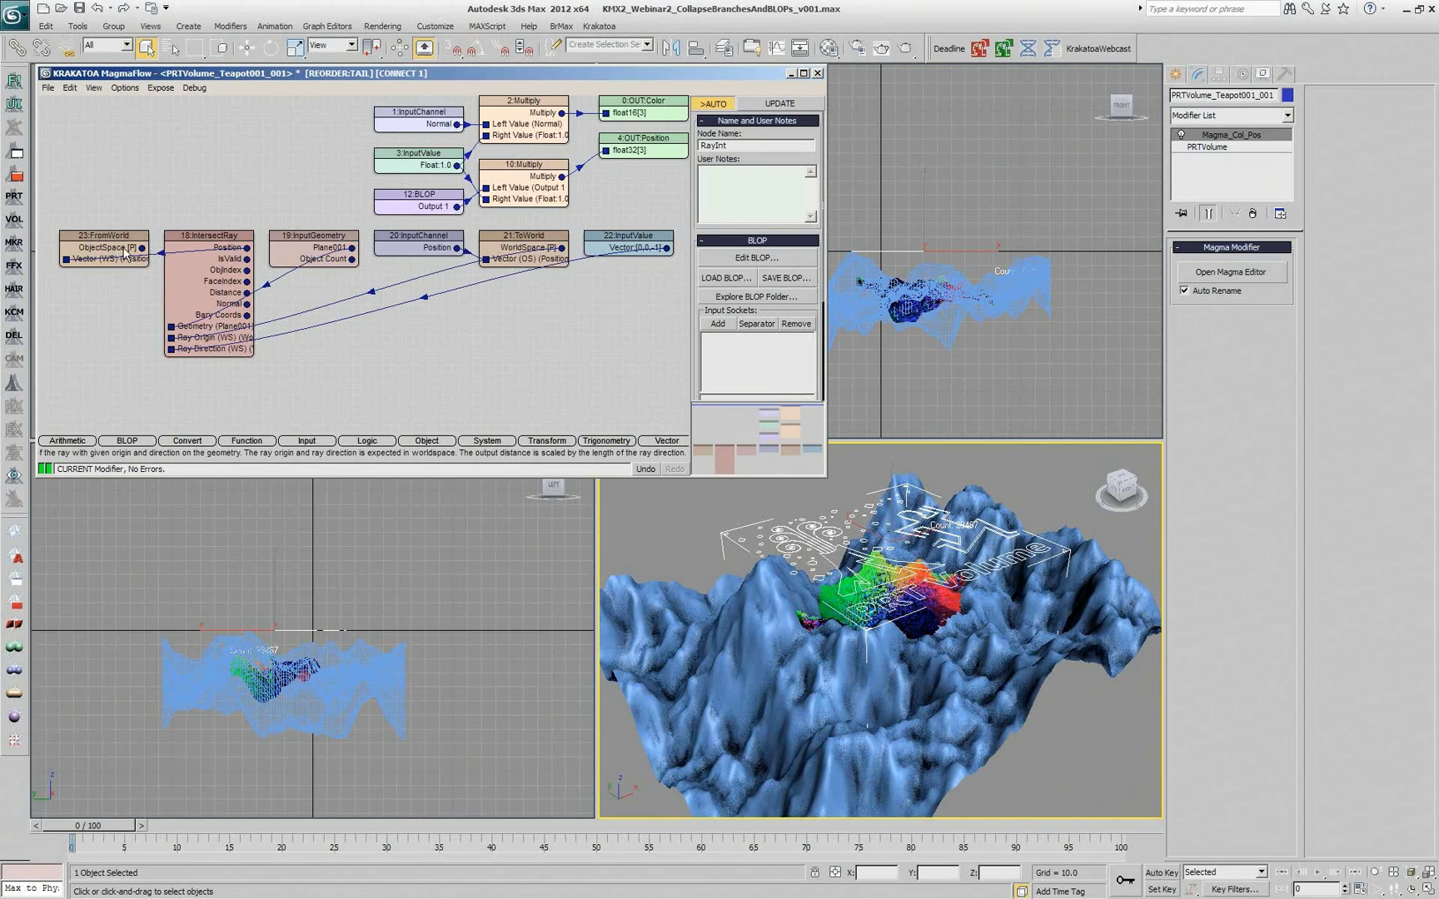
left_click_drag(99, 253, 121, 279)
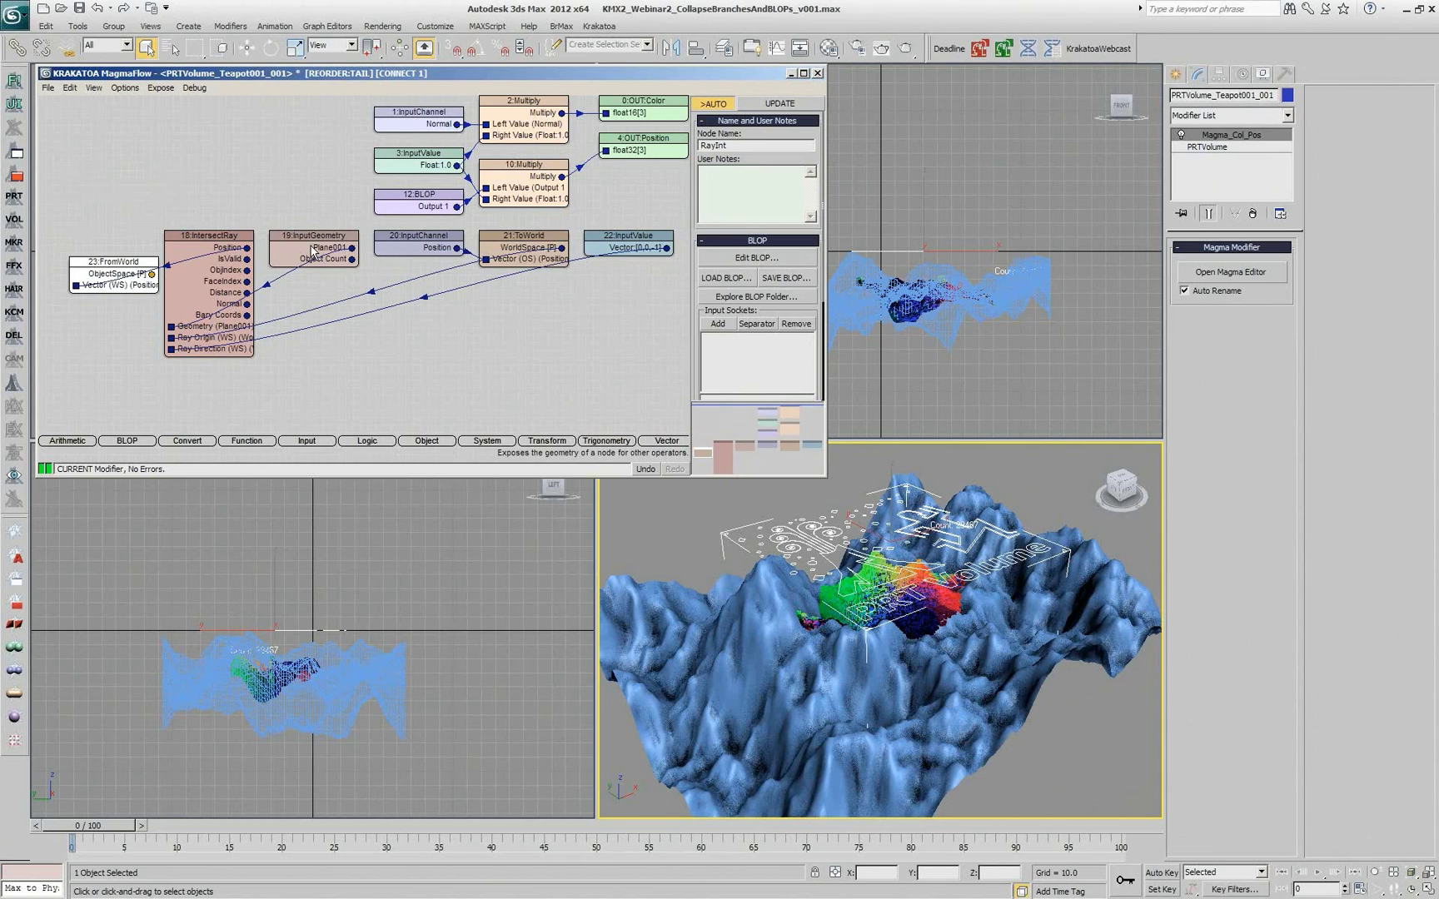
left_click_drag(308, 246, 111, 141)
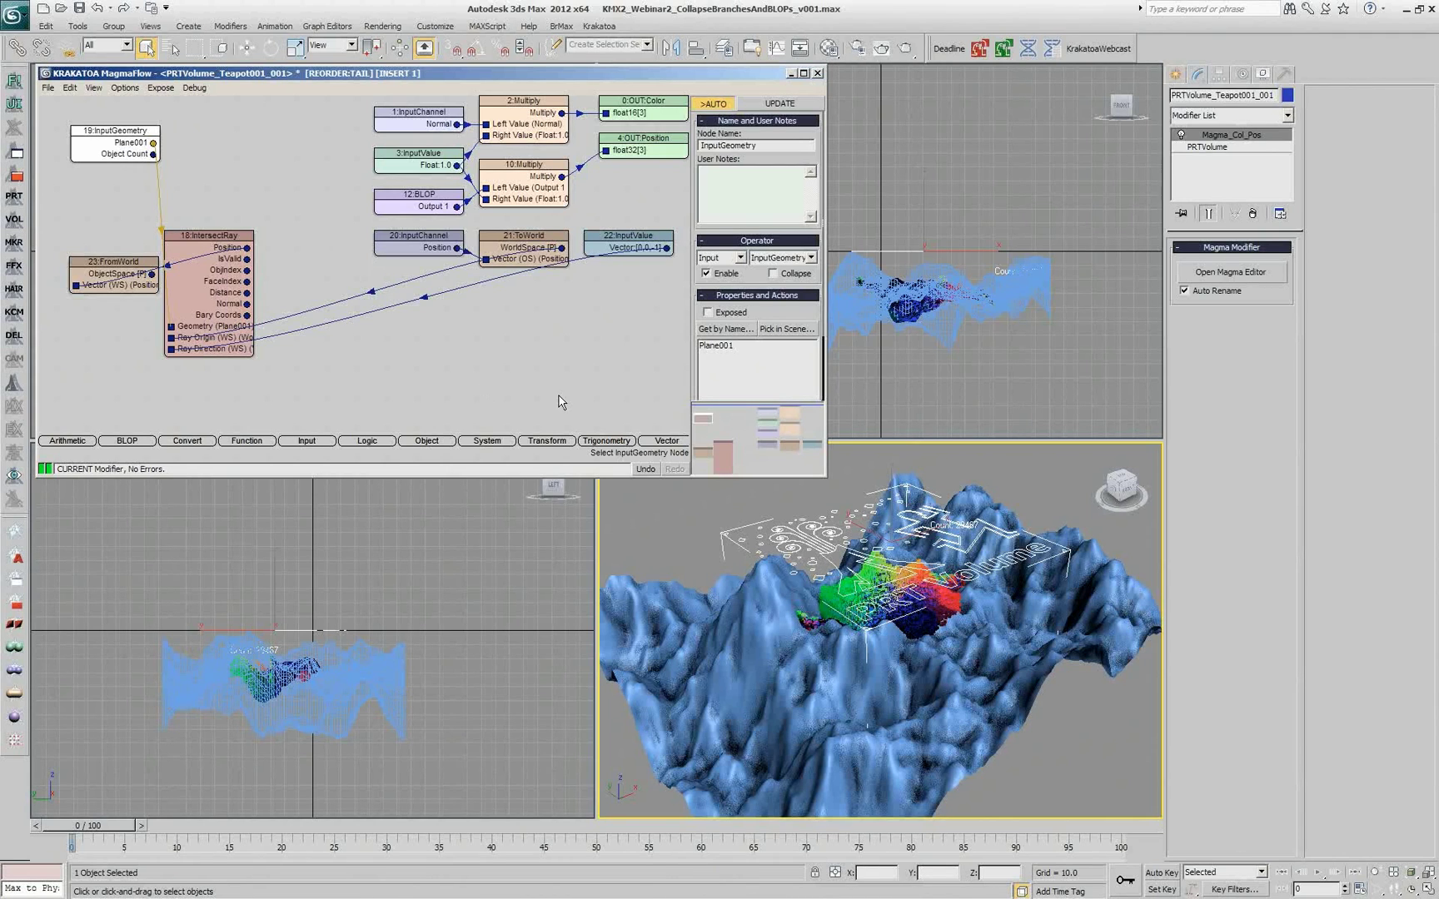
- Inside 12:BLOP, mark the 6:InputGeometry node as Exposed, then exit BLOP editing
left_click(426, 204)
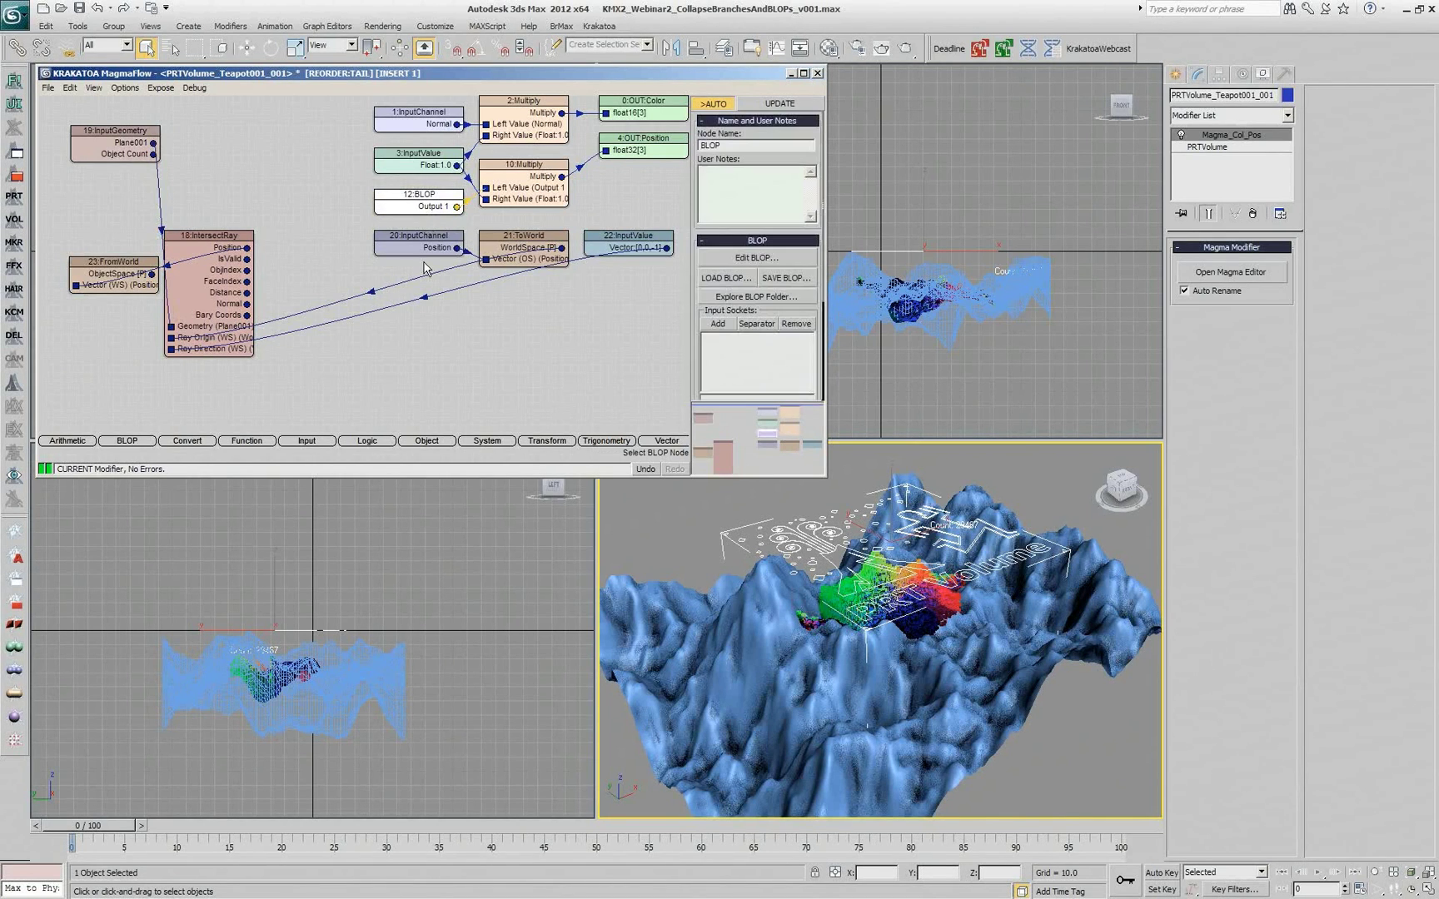
left_click(778, 260)
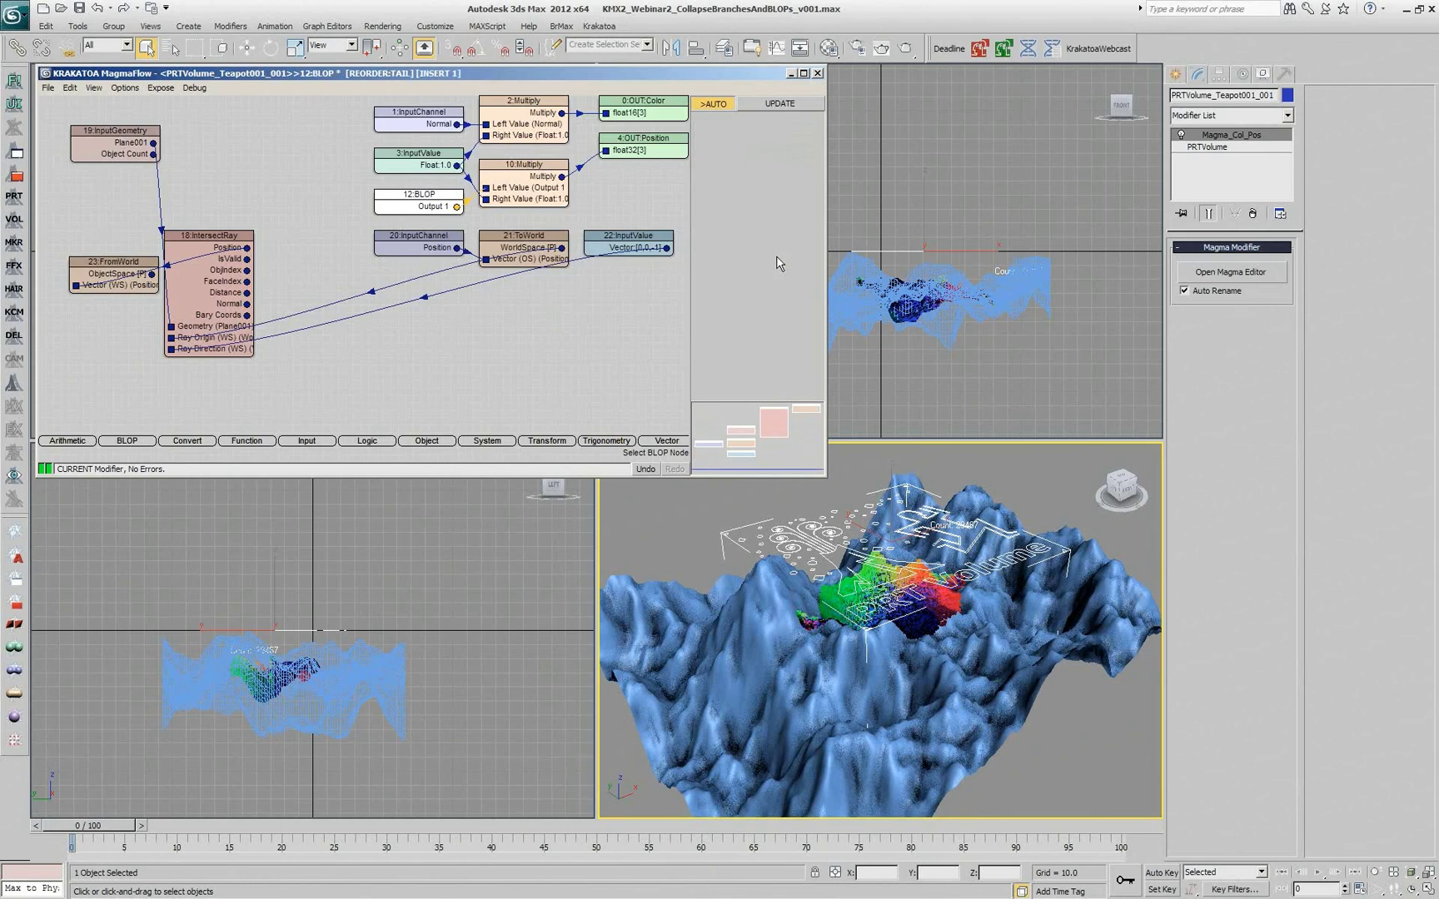
left_click(304, 207)
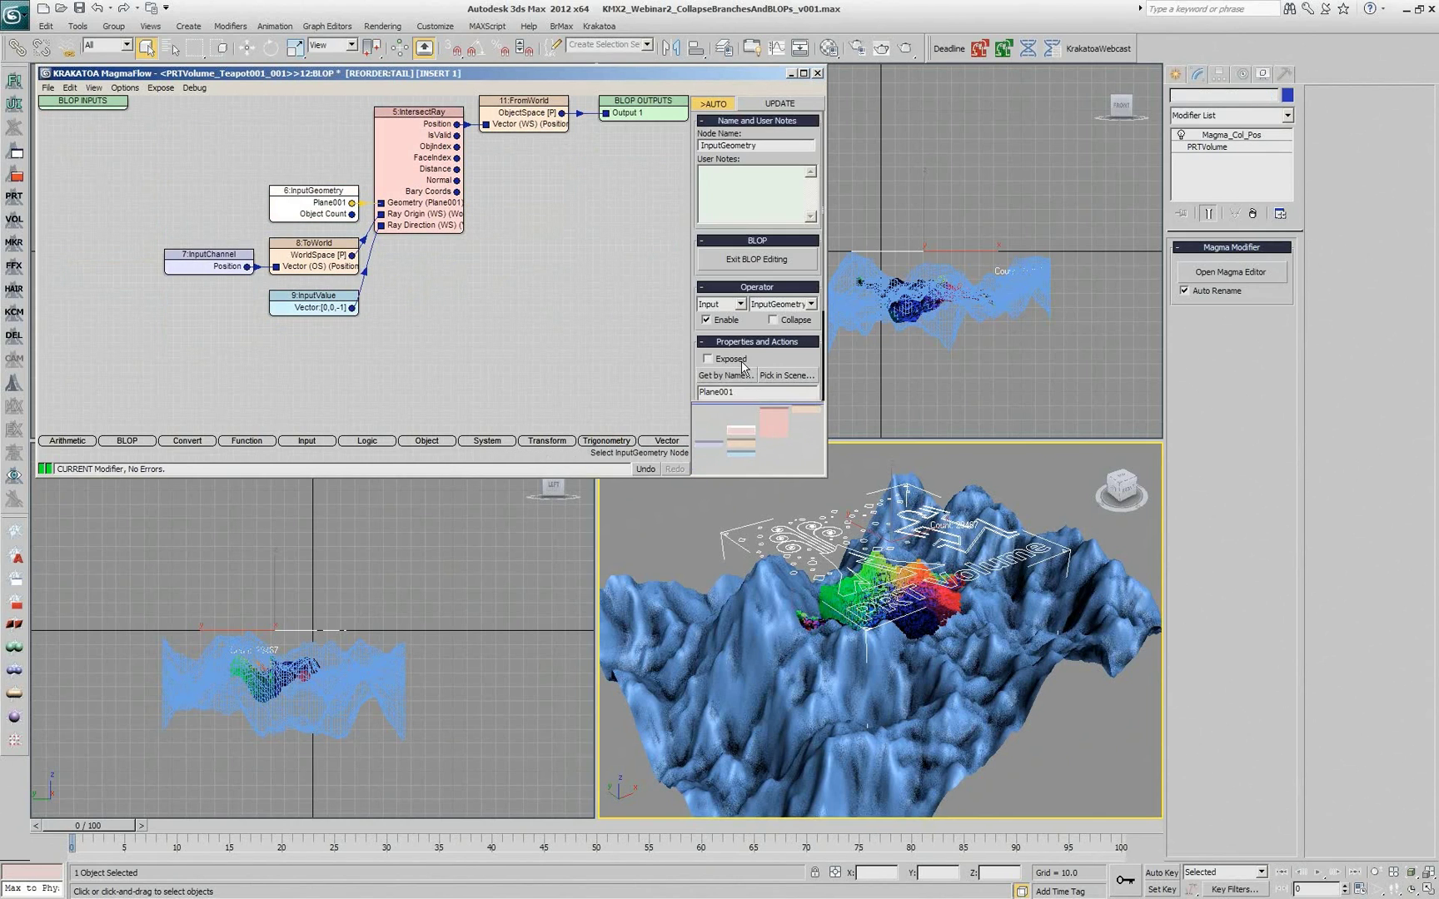
left_click(721, 361)
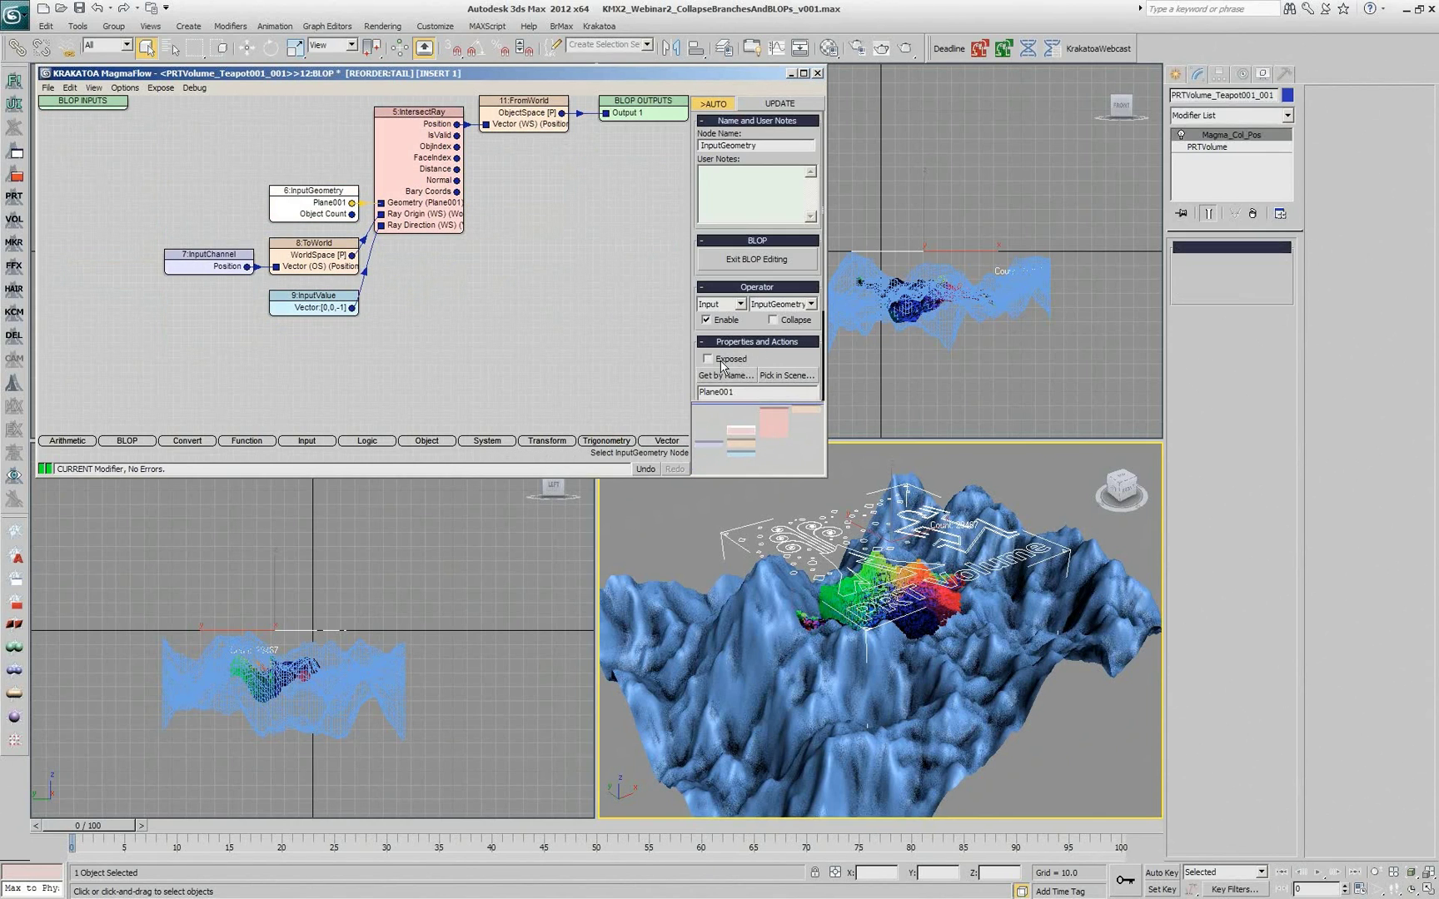
right_click(524, 248)
left_click(546, 258)
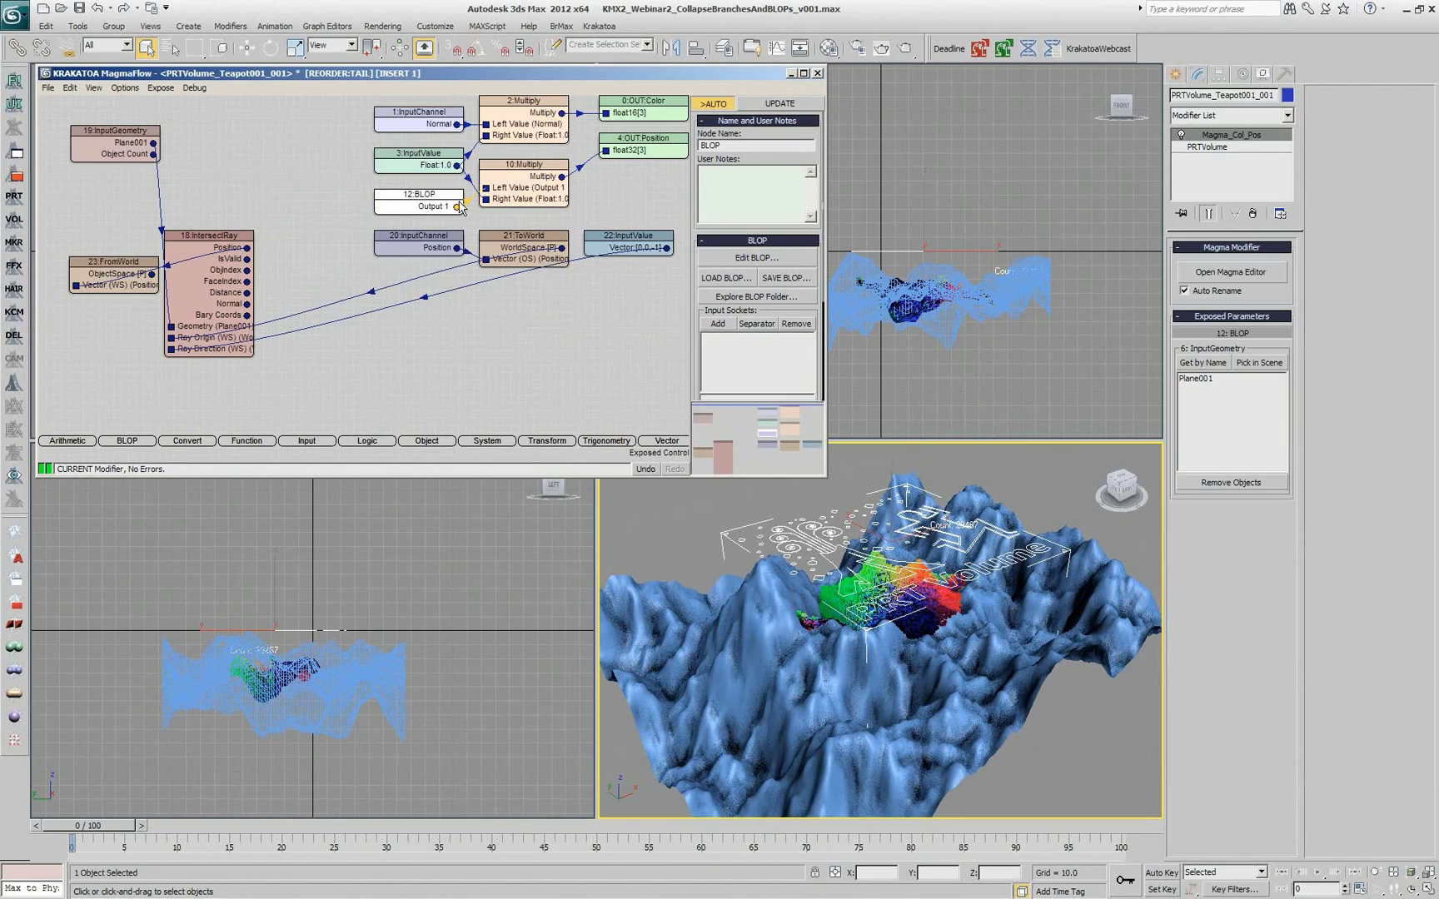
left_click(508, 345)
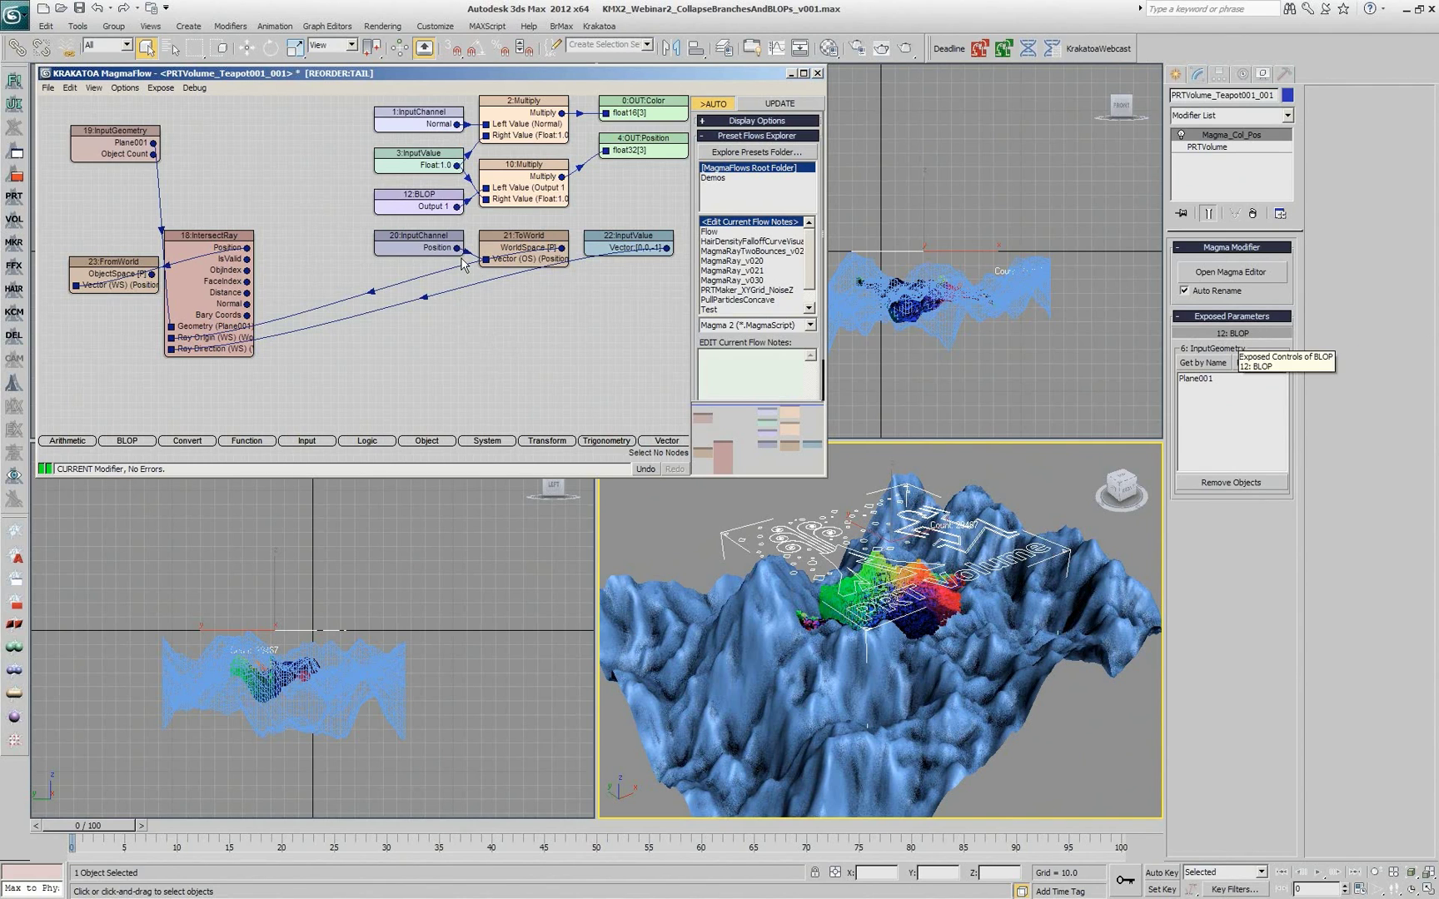
- Rename the 12:BLOP node to RayInt
left_click(418, 200)
double_click(753, 149)
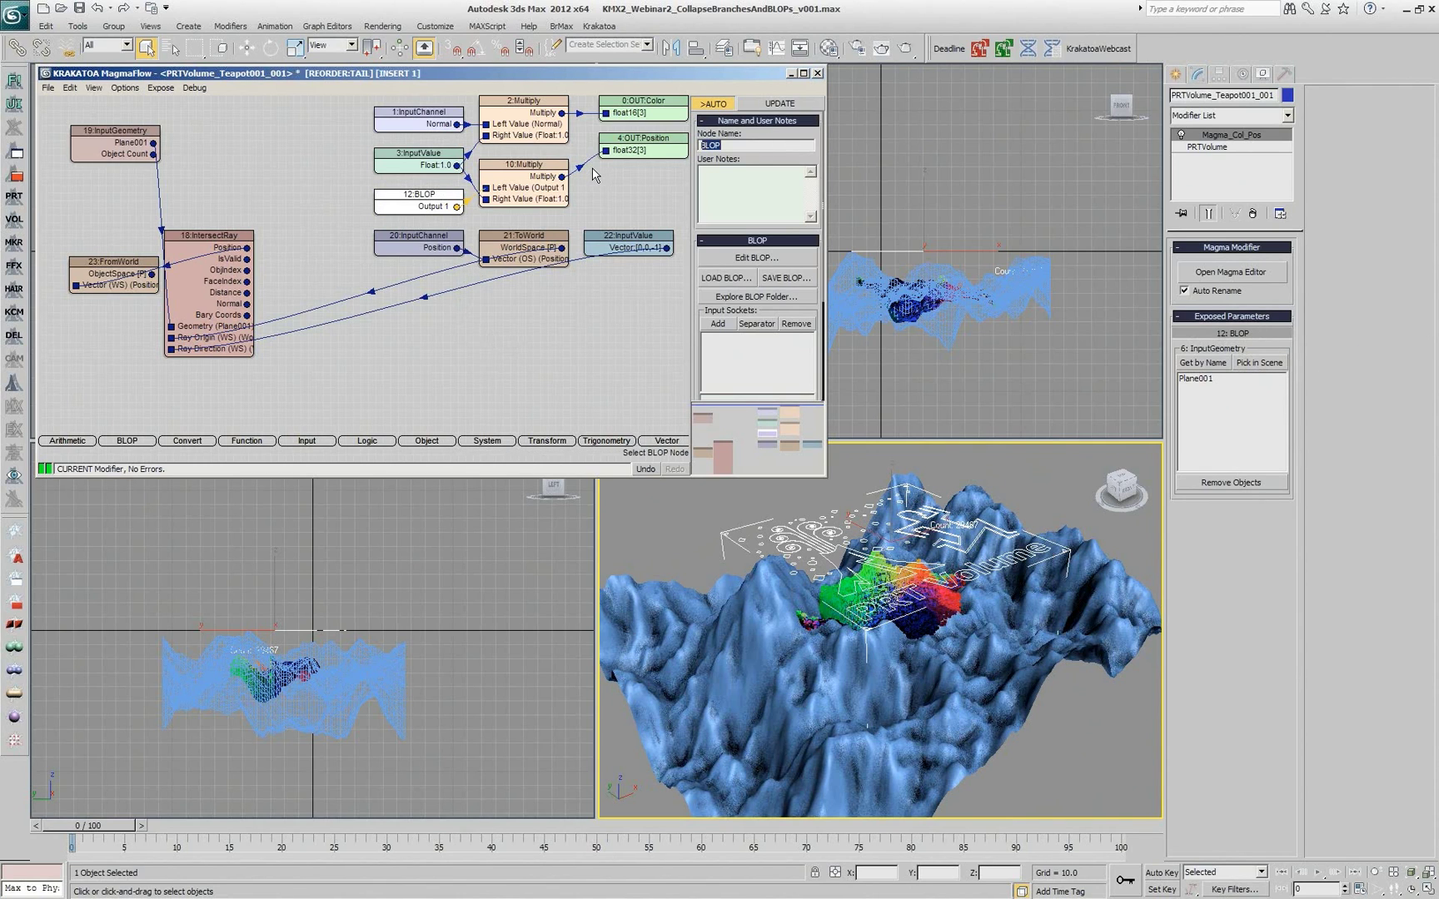
type("RayInt")
key("Return")
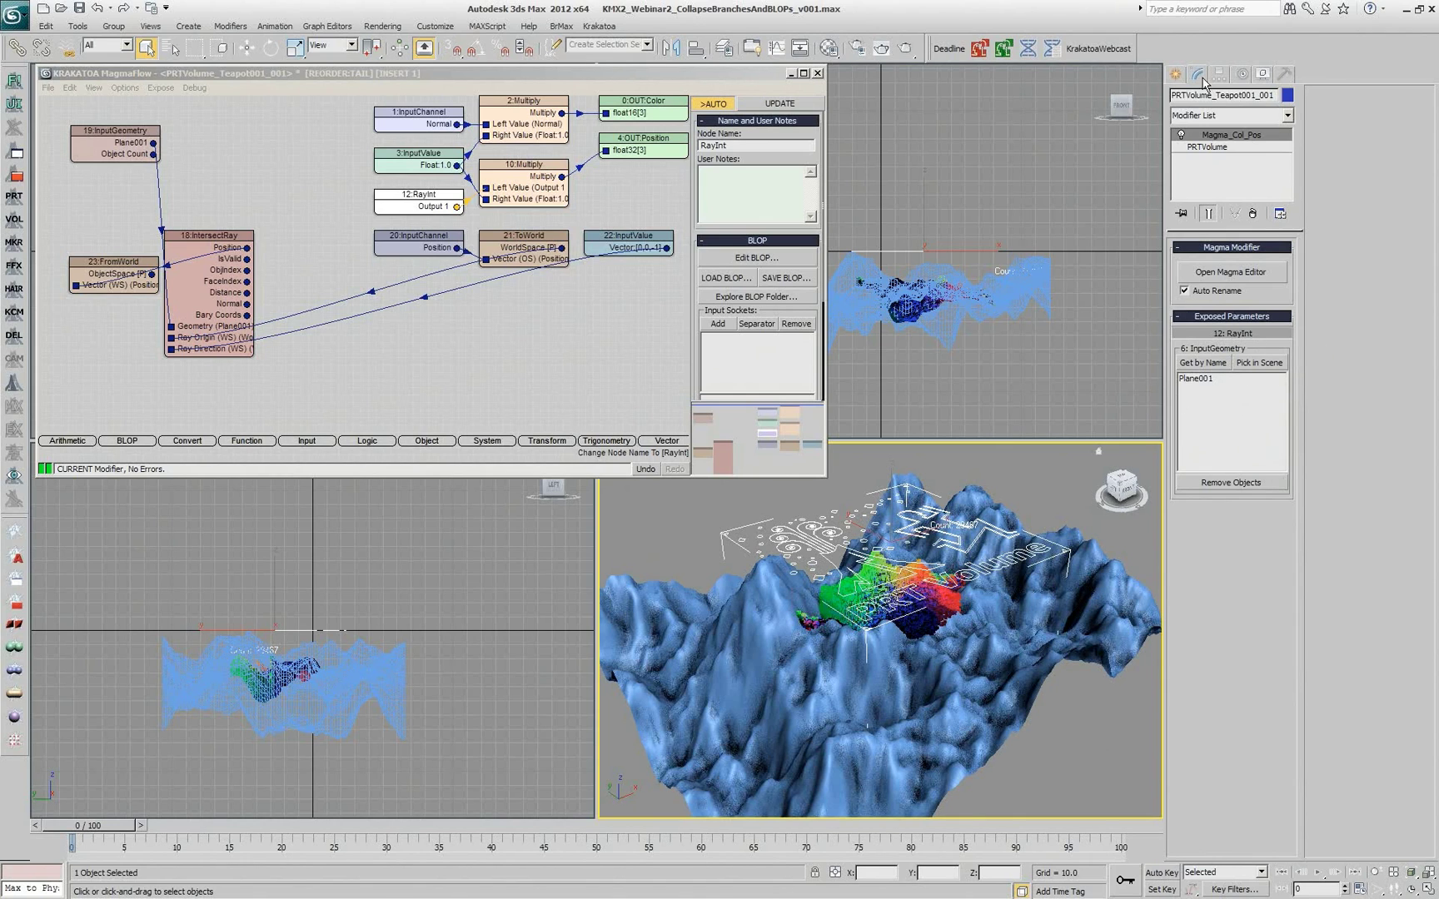
- Create a GeoSphere from Standard Primitives and lower it into the terrain beneath the particles
left_click(1176, 75)
left_click(1261, 185)
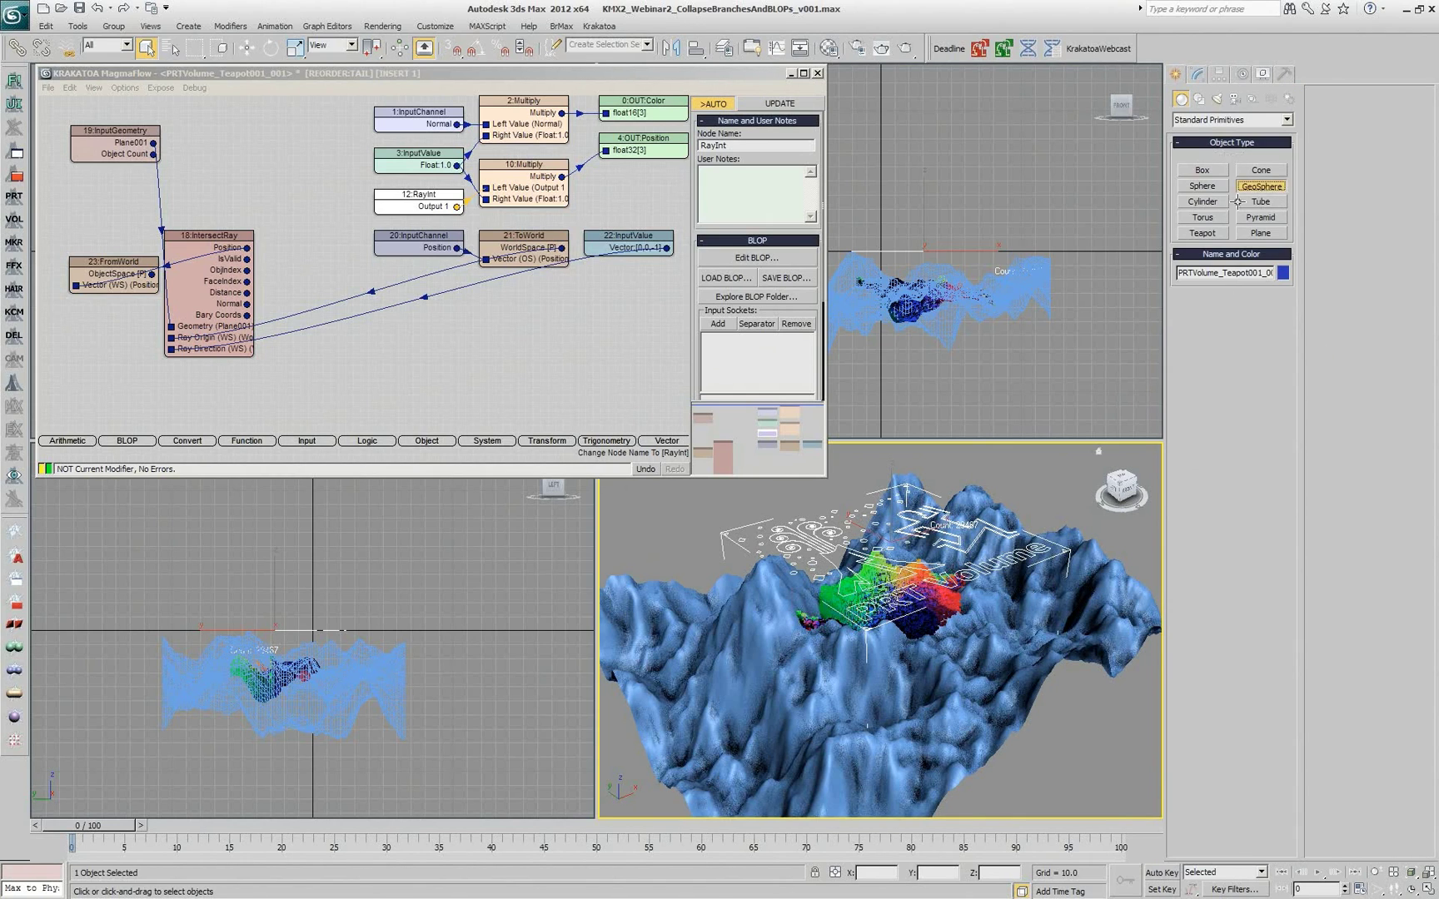
left_click_drag(882, 556, 934, 574)
right_click(905, 518)
key("w")
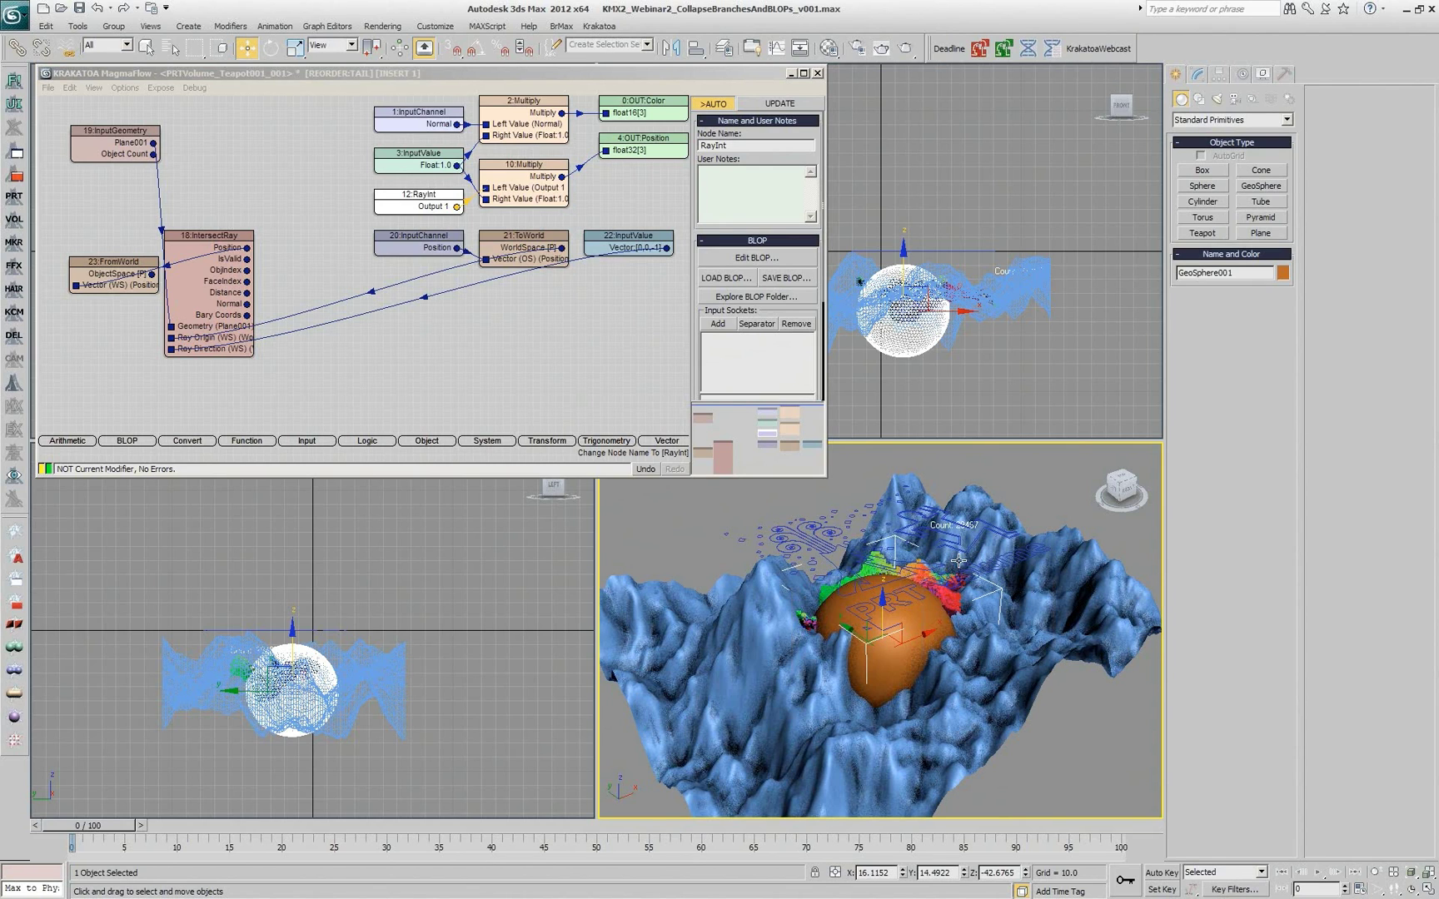
left_click(816, 537)
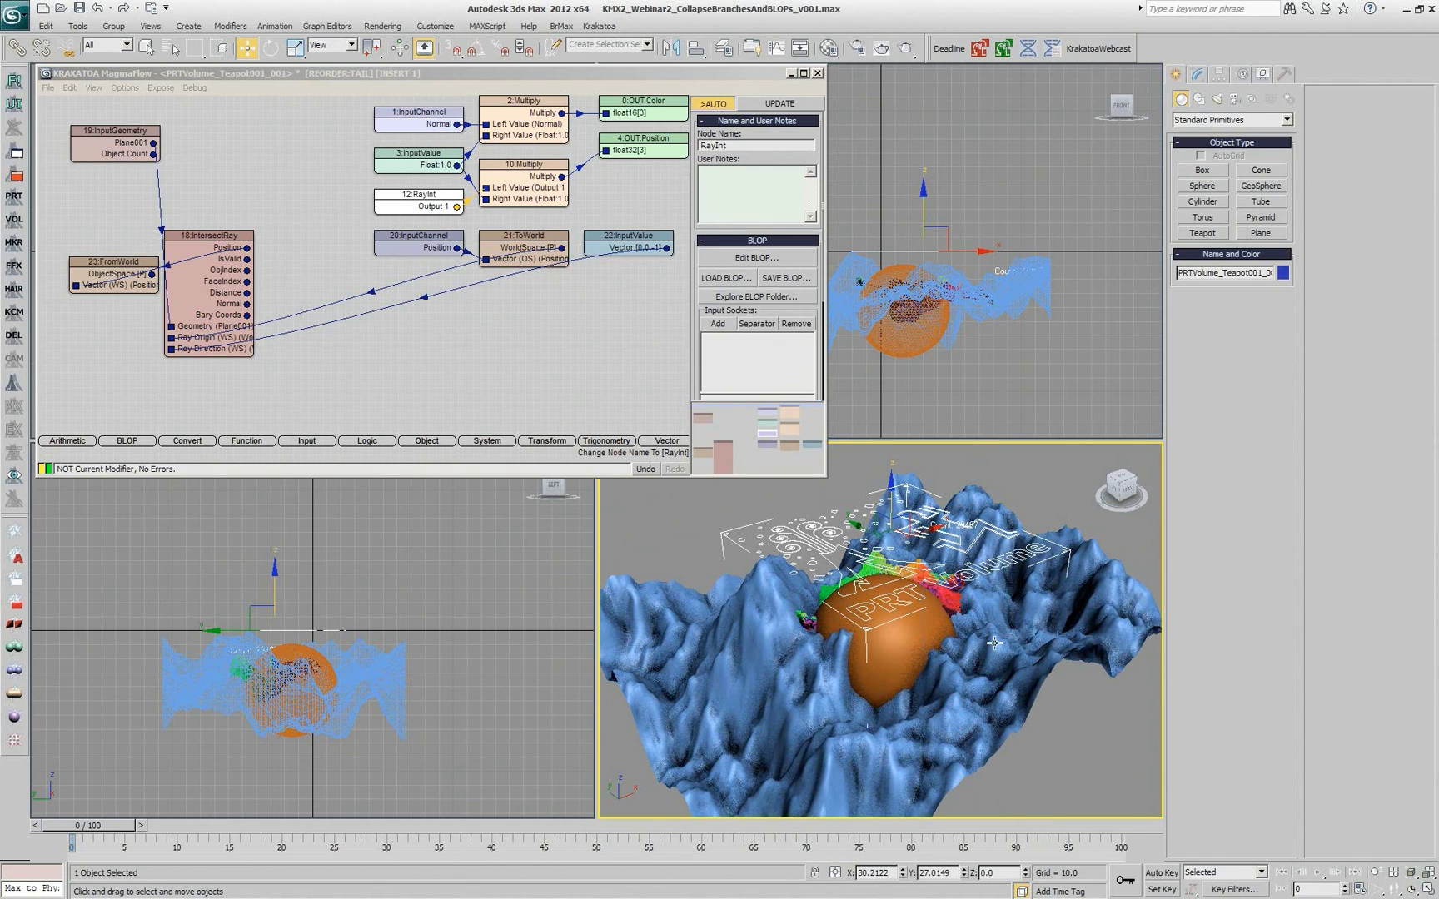
left_click(1198, 77)
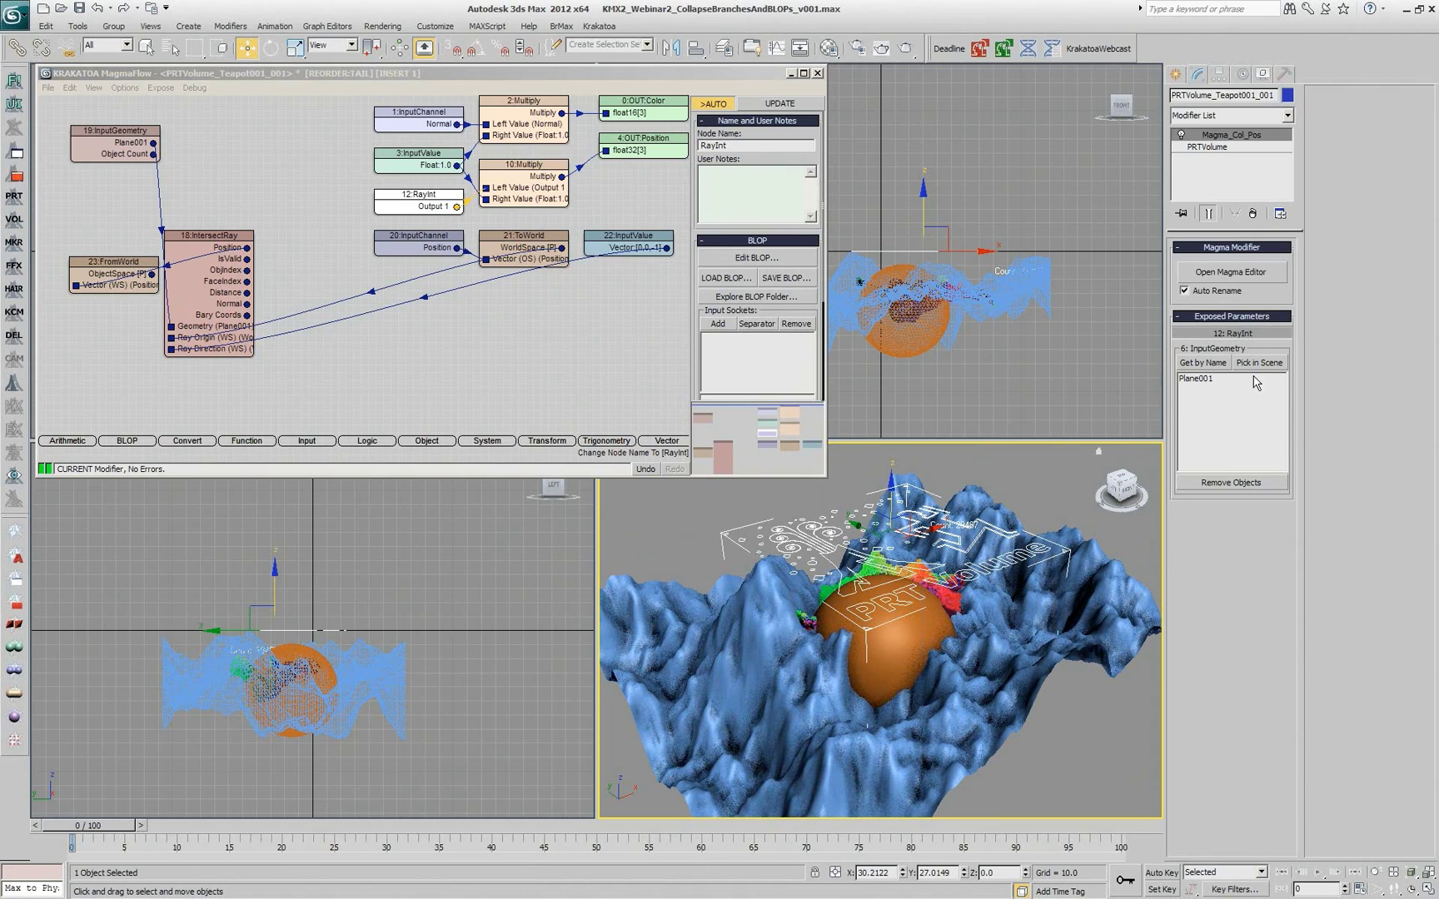
- Add GeoSphere001 to RayInt's input geometry and move the geosphere up through the particles
left_click(1203, 363)
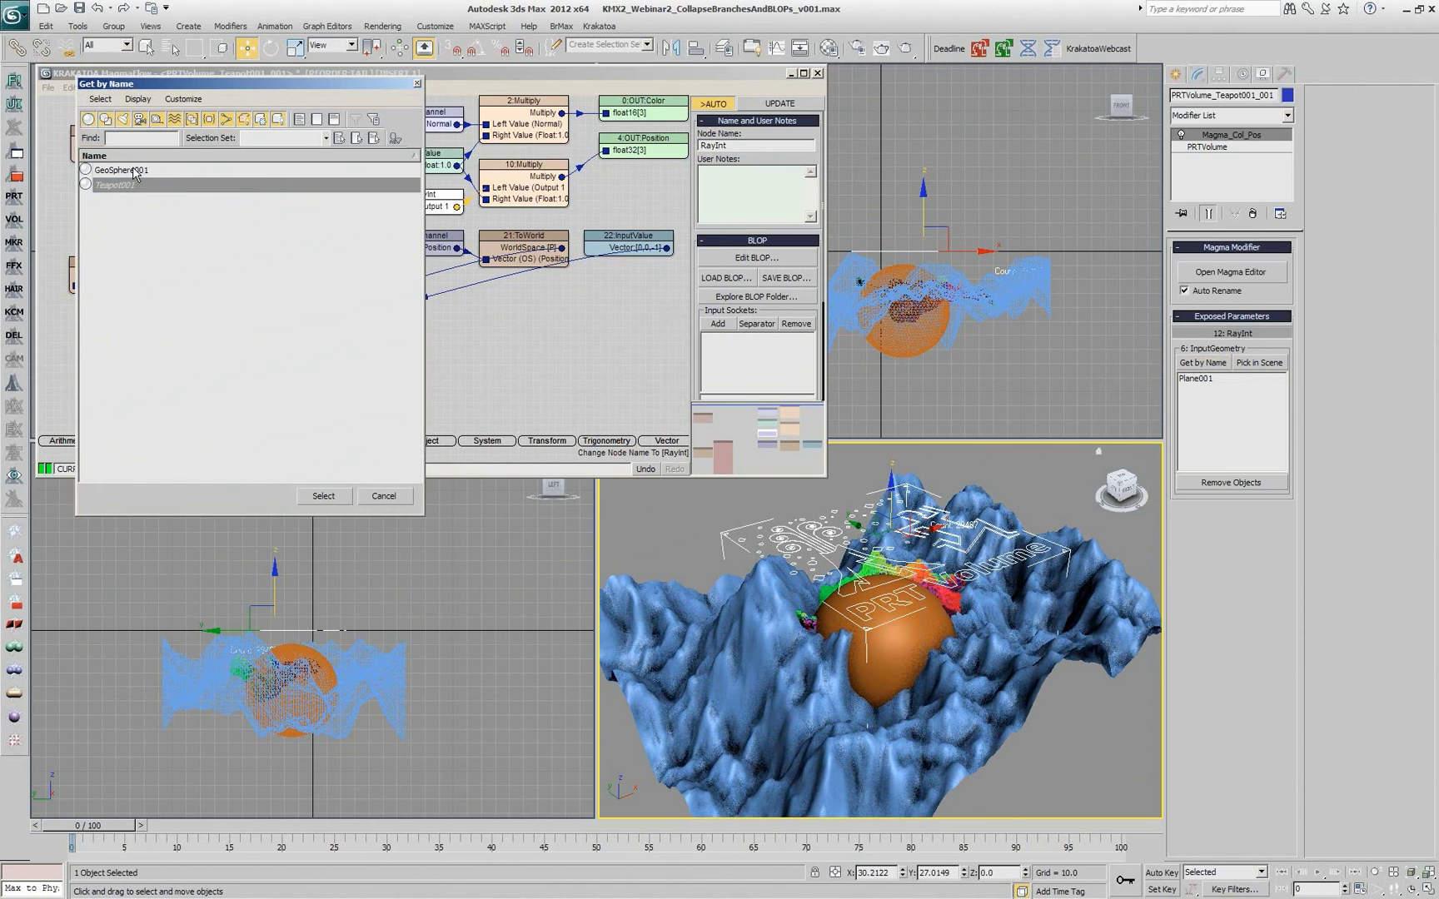
double_click(135, 173)
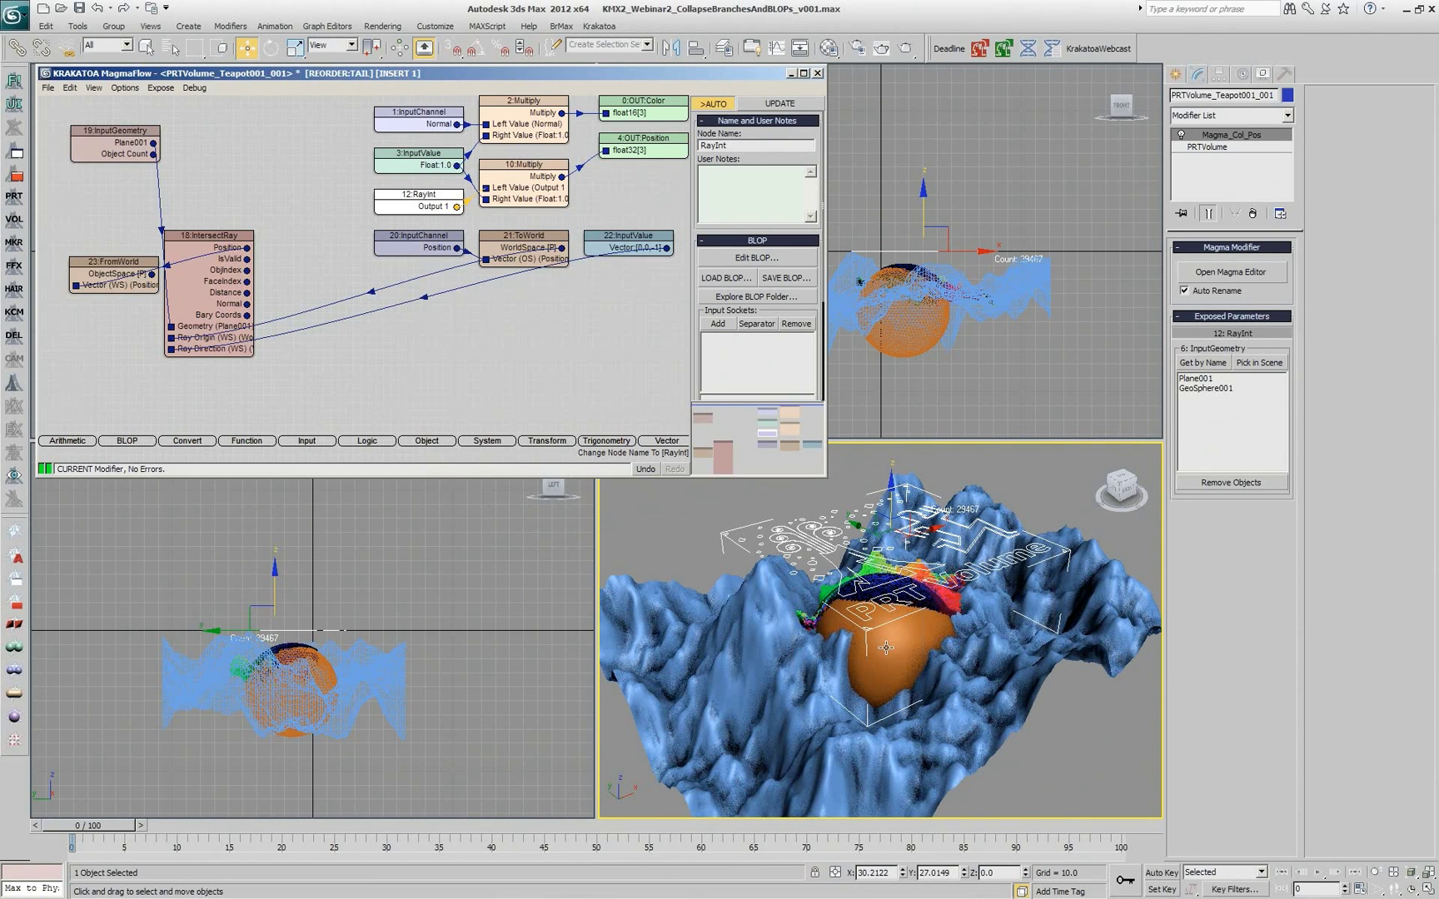
left_click(903, 349)
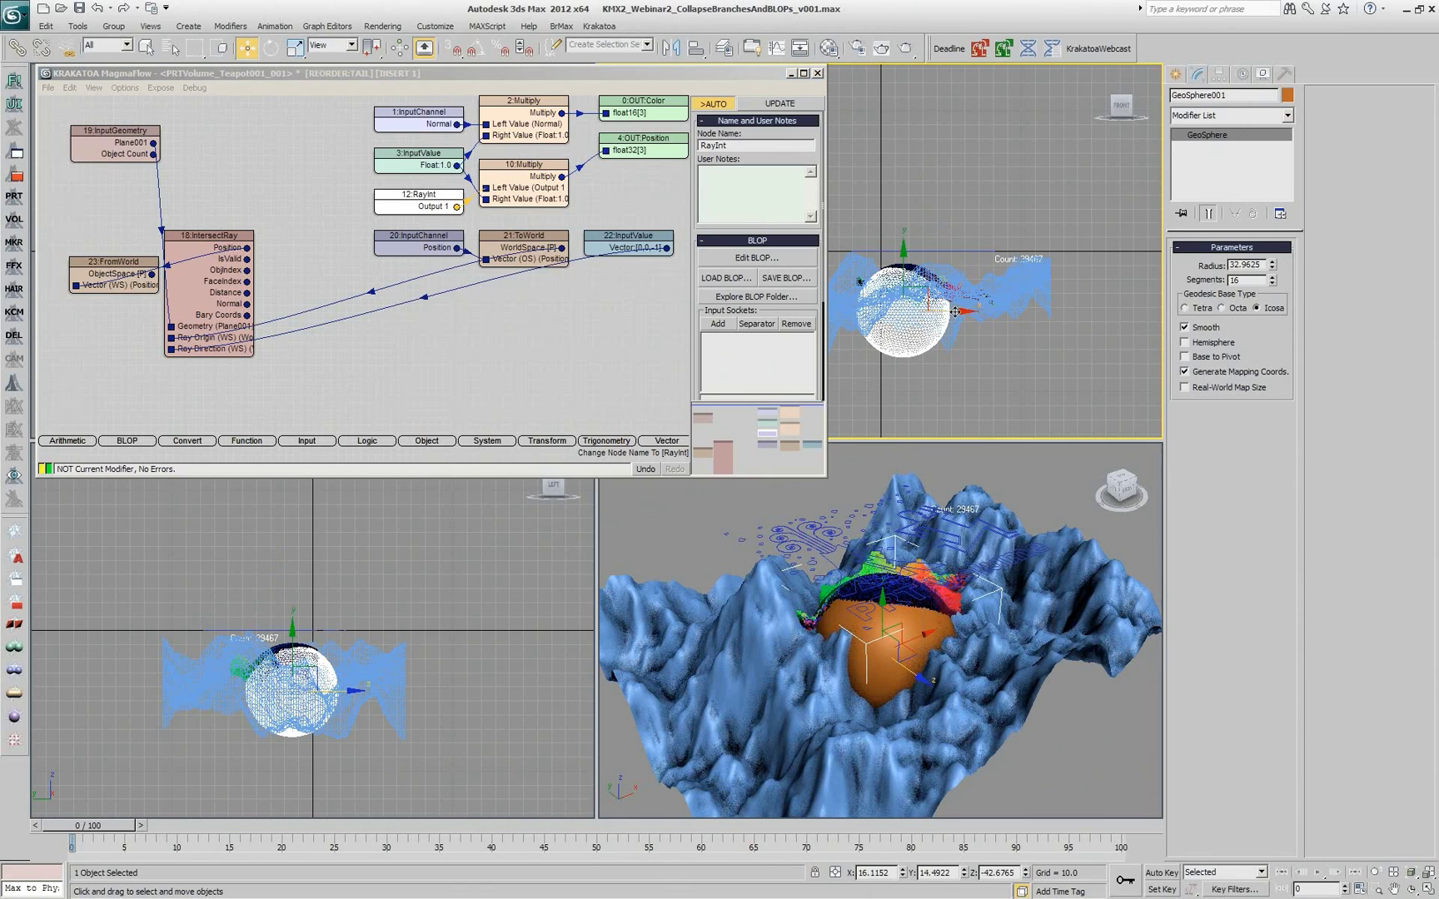
mouse_move(994, 318)
left_mouse_down()
mouse_move(1033, 313)
mouse_move(1021, 314)
left_mouse_up()
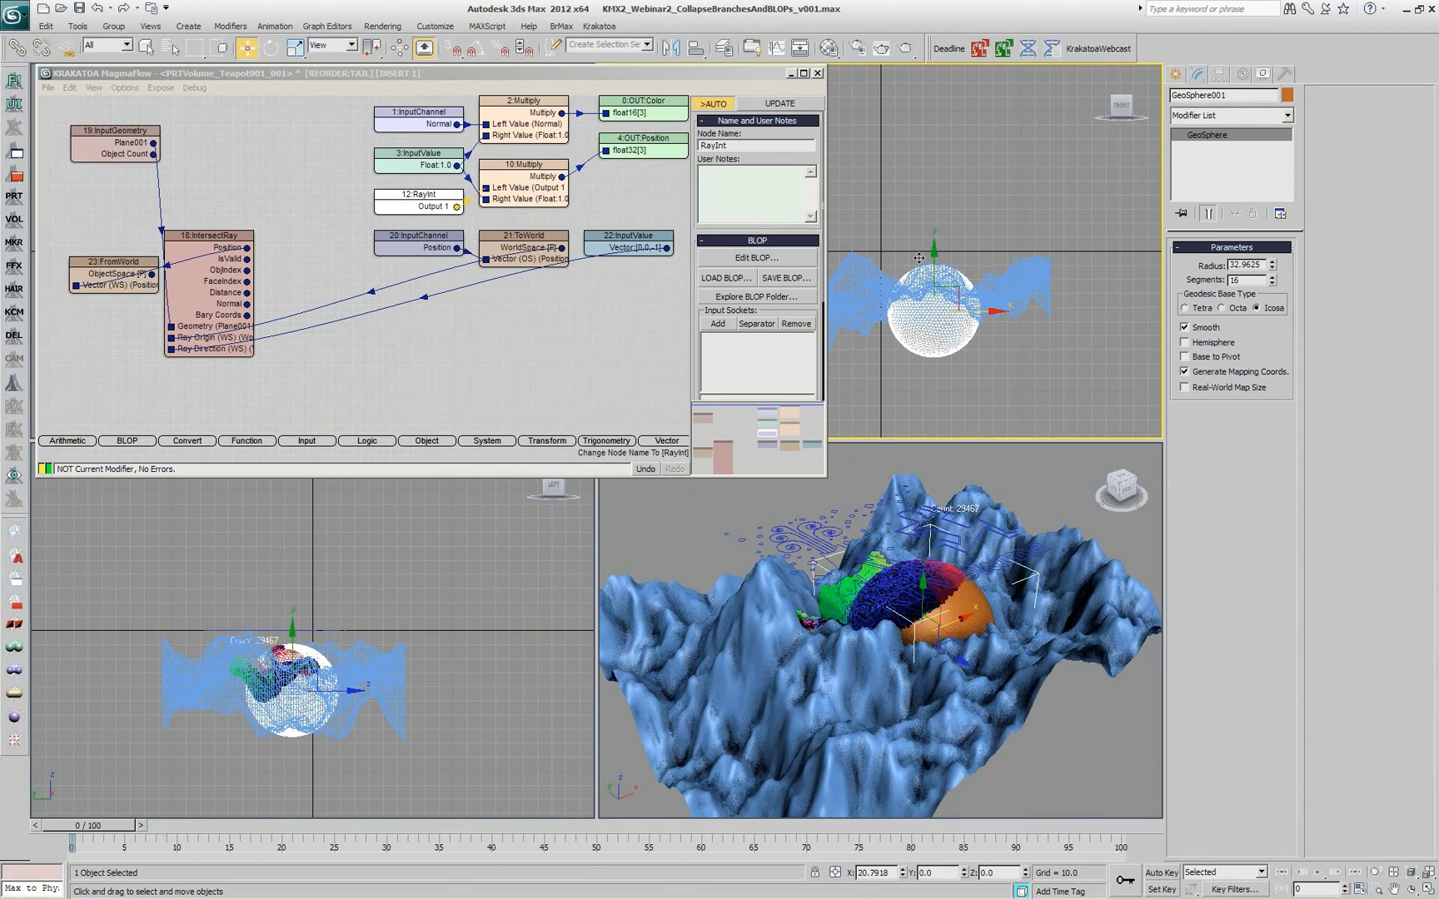
- Remove GeoSphere001 from the geometry list, re-add it via Pick in Scene, and reopen MagmaFlow
left_click(817, 73)
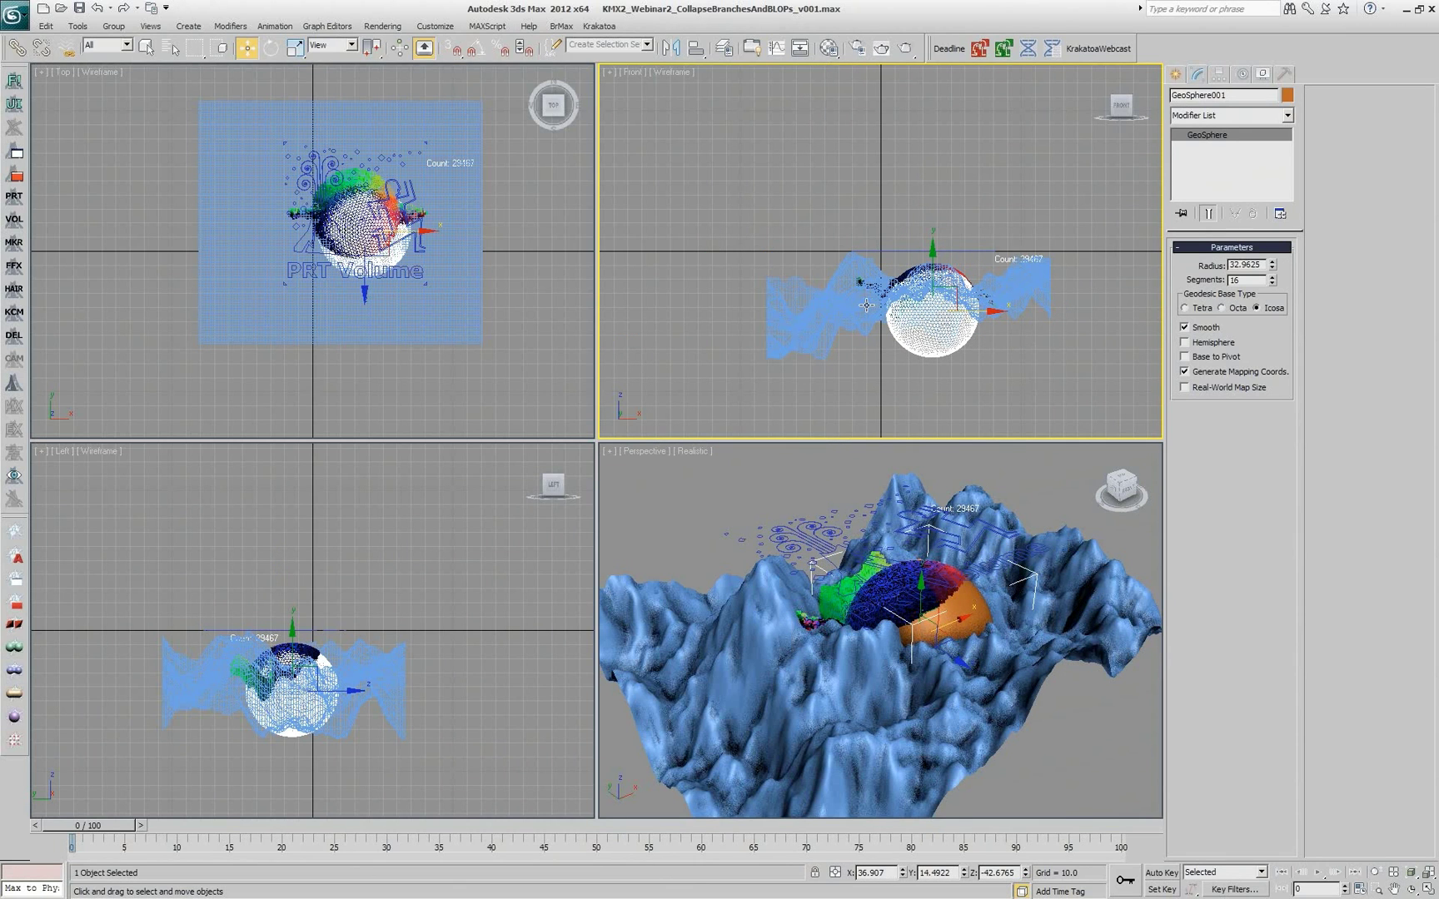
left_click(851, 587)
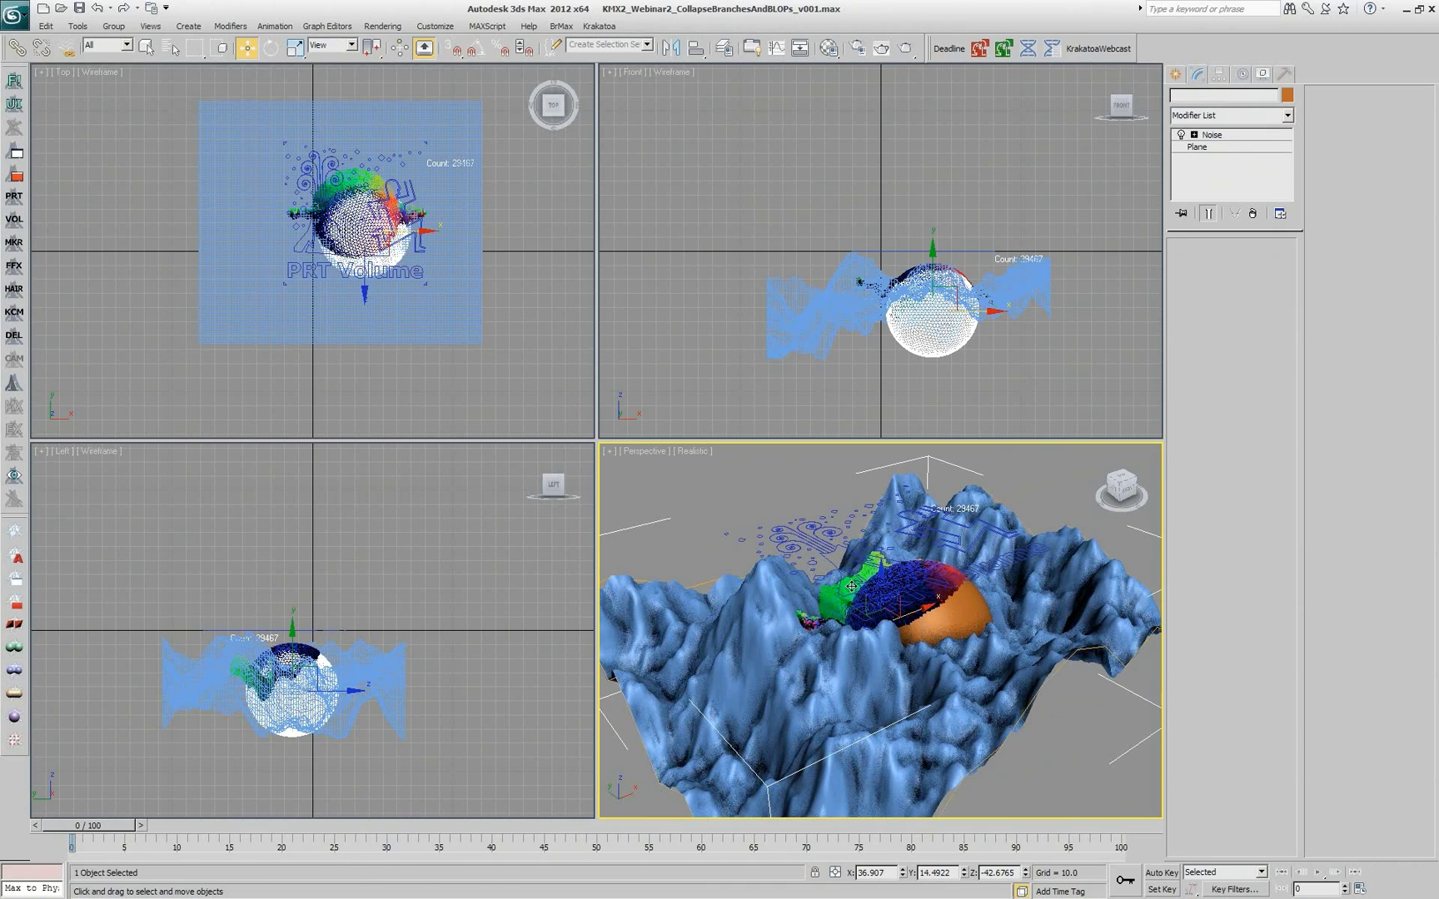
left_click(866, 574)
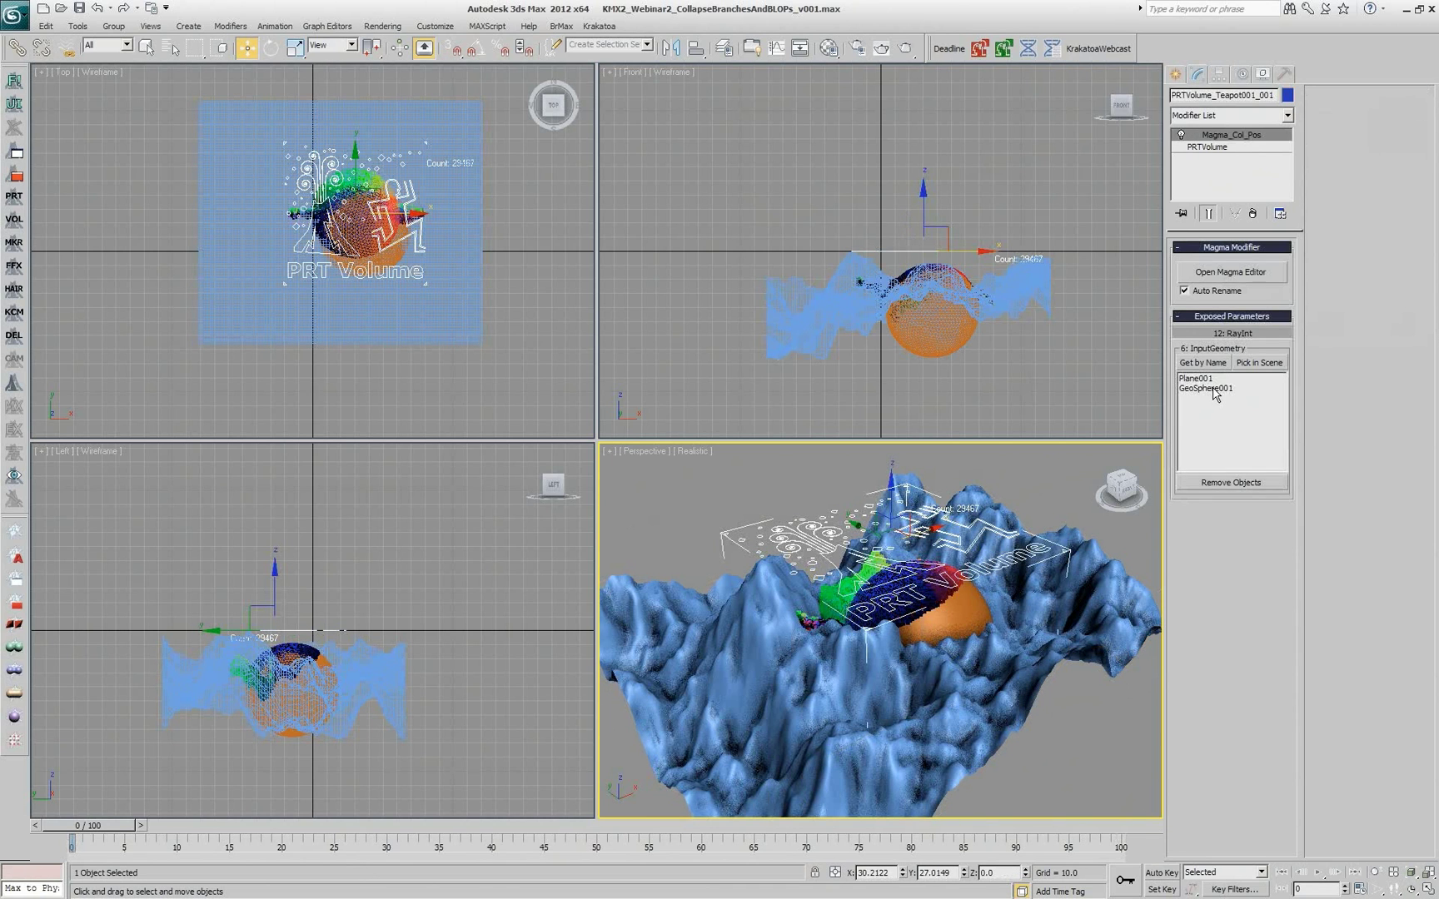
left_click(1213, 389)
left_click(1213, 482)
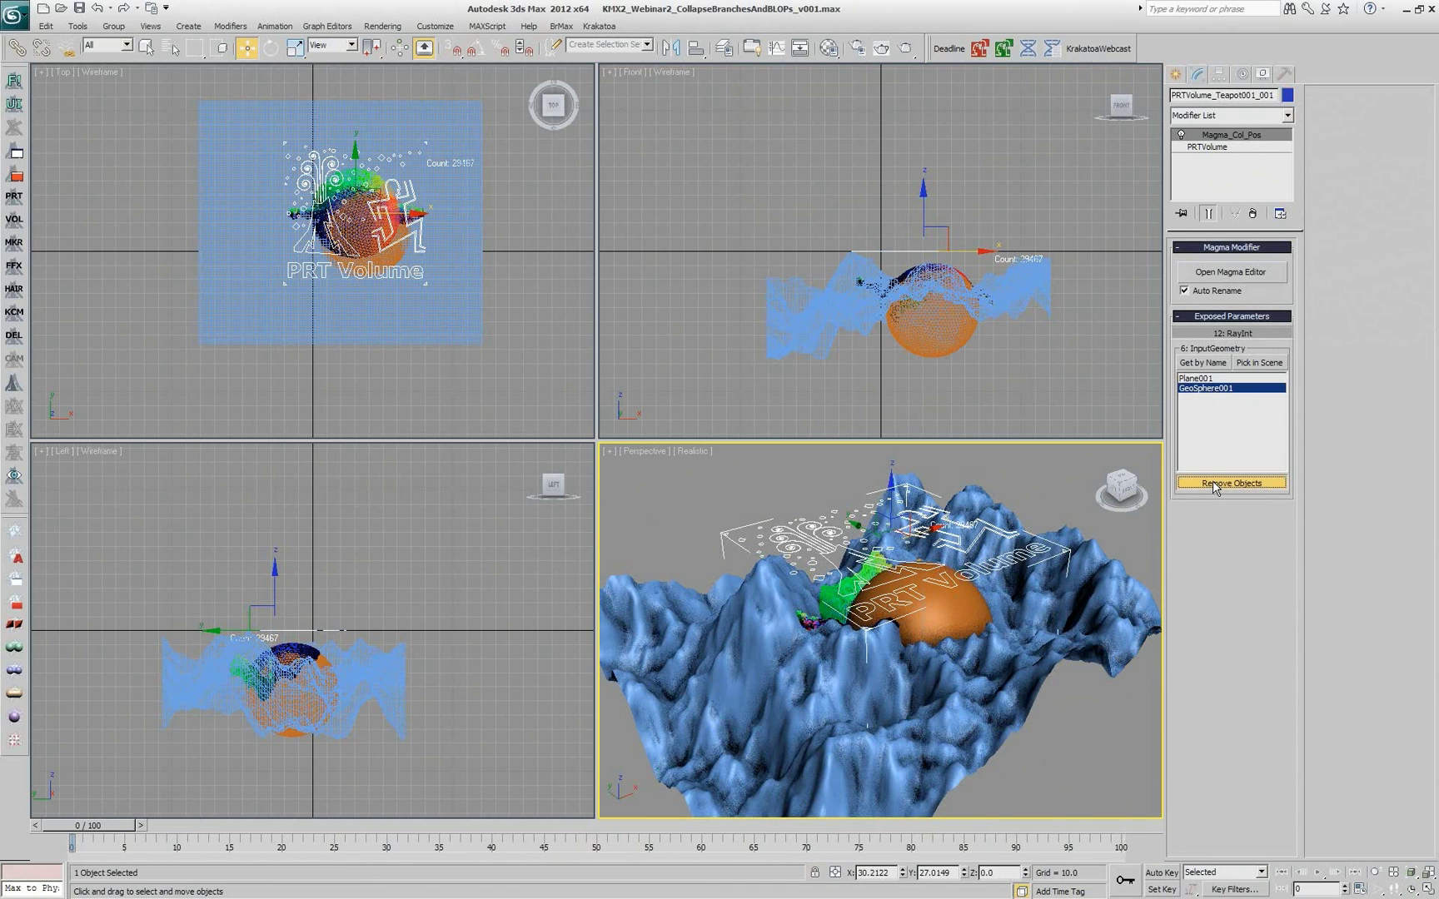
left_click(1259, 363)
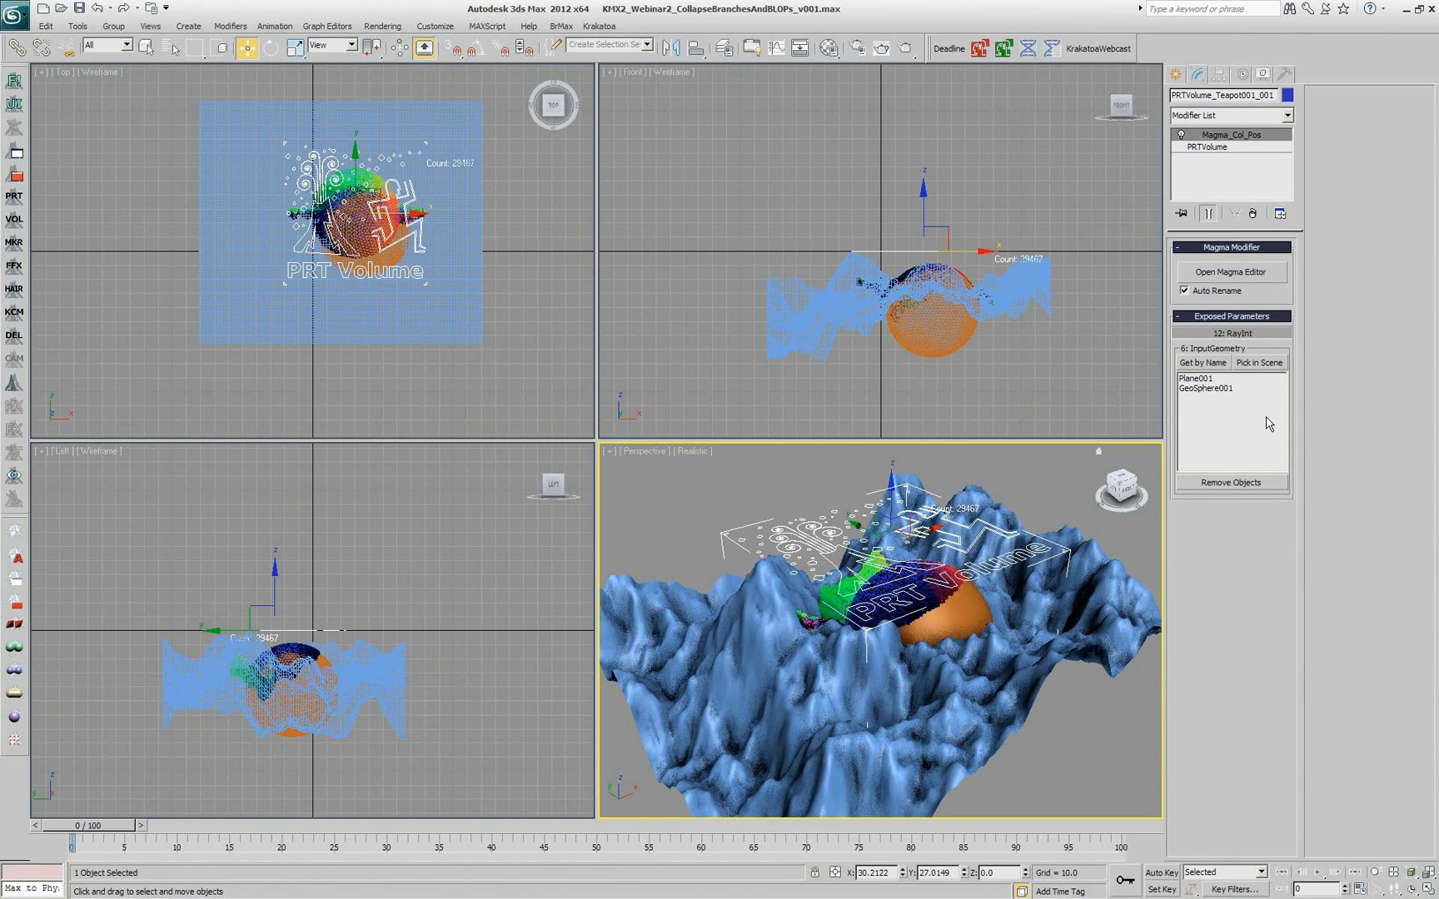
left_click(1226, 271)
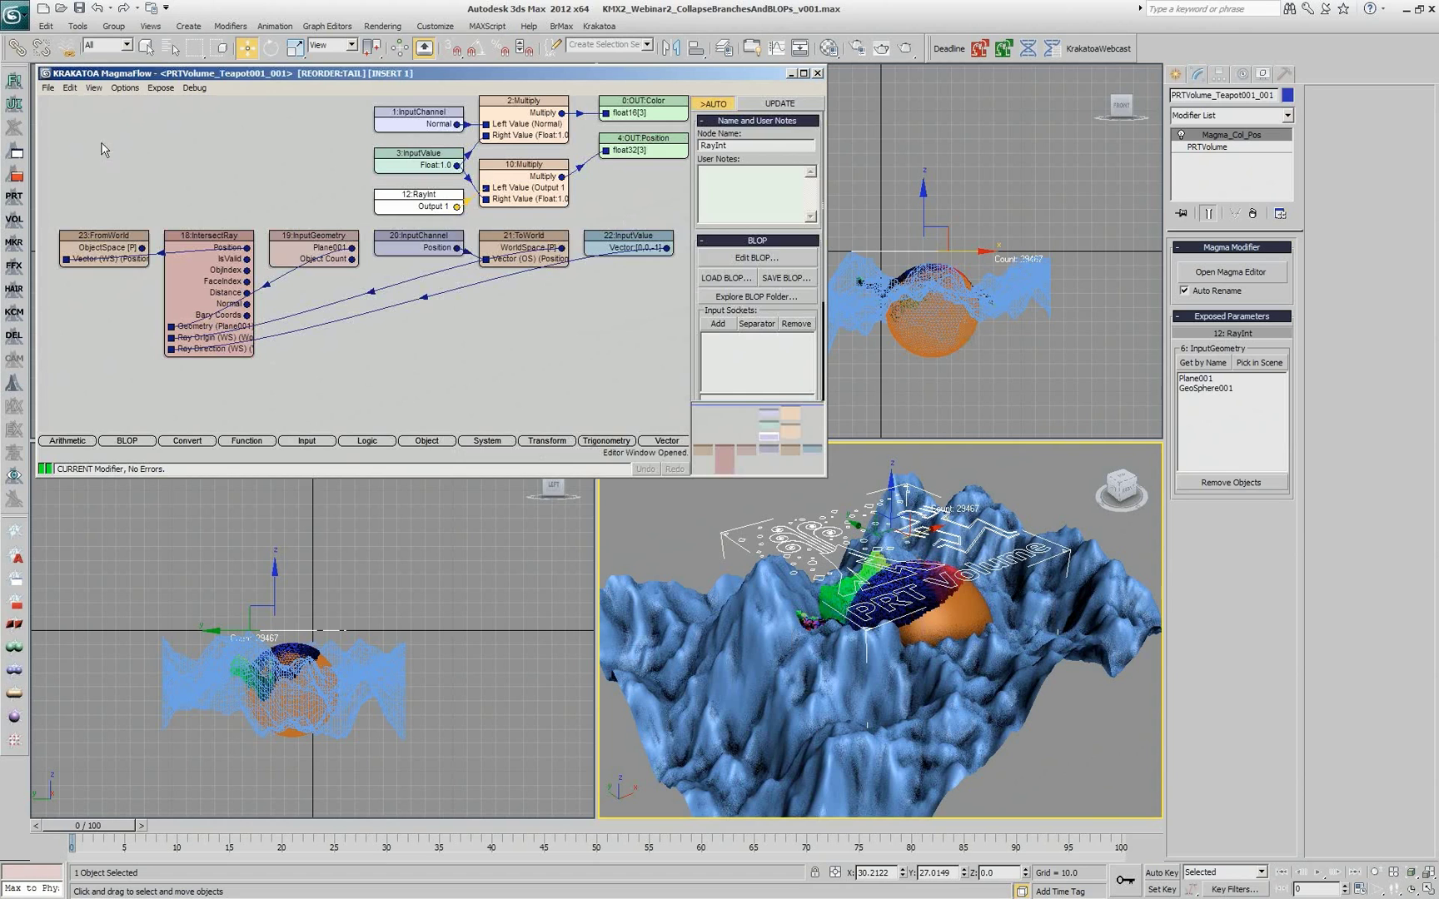
- Turn on Debug Mode and set the debugger's Nth value to 1 to list every particle
left_click(372, 195)
left_click(194, 88)
left_click(299, 167)
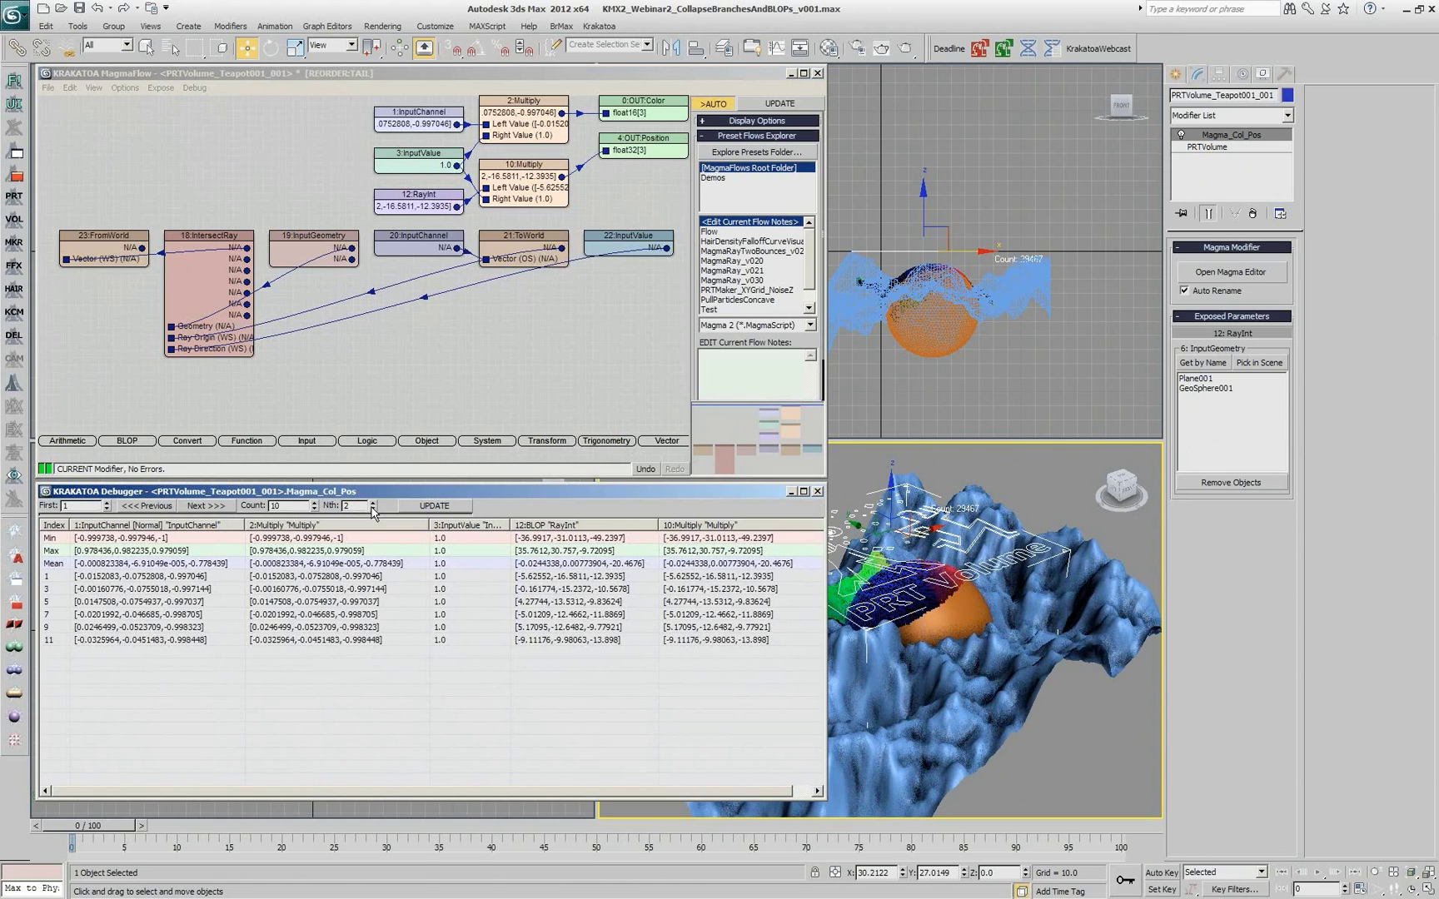
left_click(373, 509)
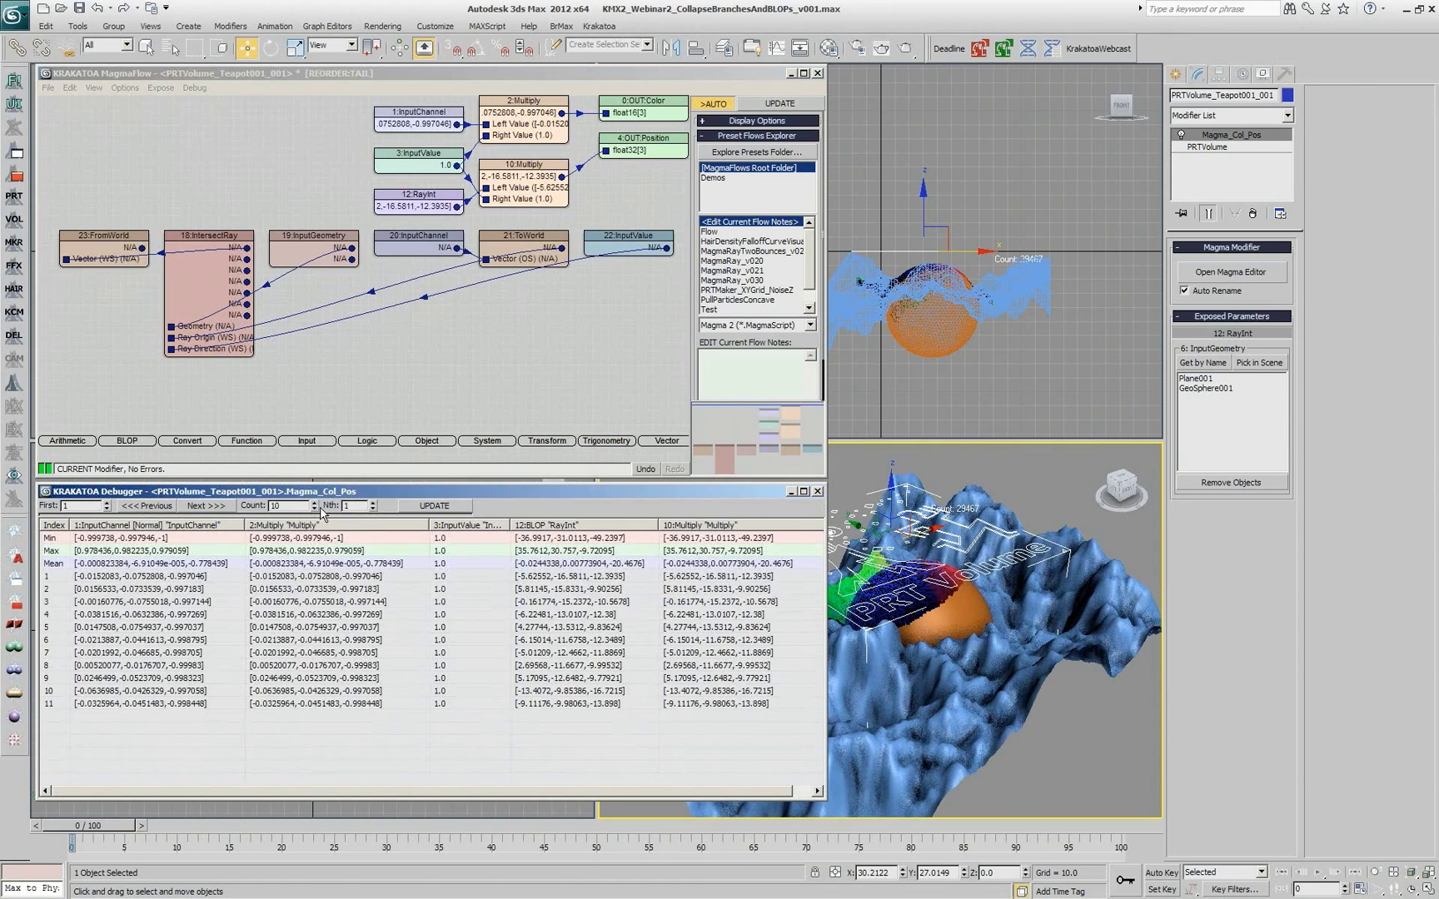
mouse_move(318, 510)
left_mouse_down()
mouse_move(317, 497)
mouse_move(316, 525)
left_mouse_up()
- Page forward through the particles with Next >>>, then reset First back to 1
left_click(219, 509)
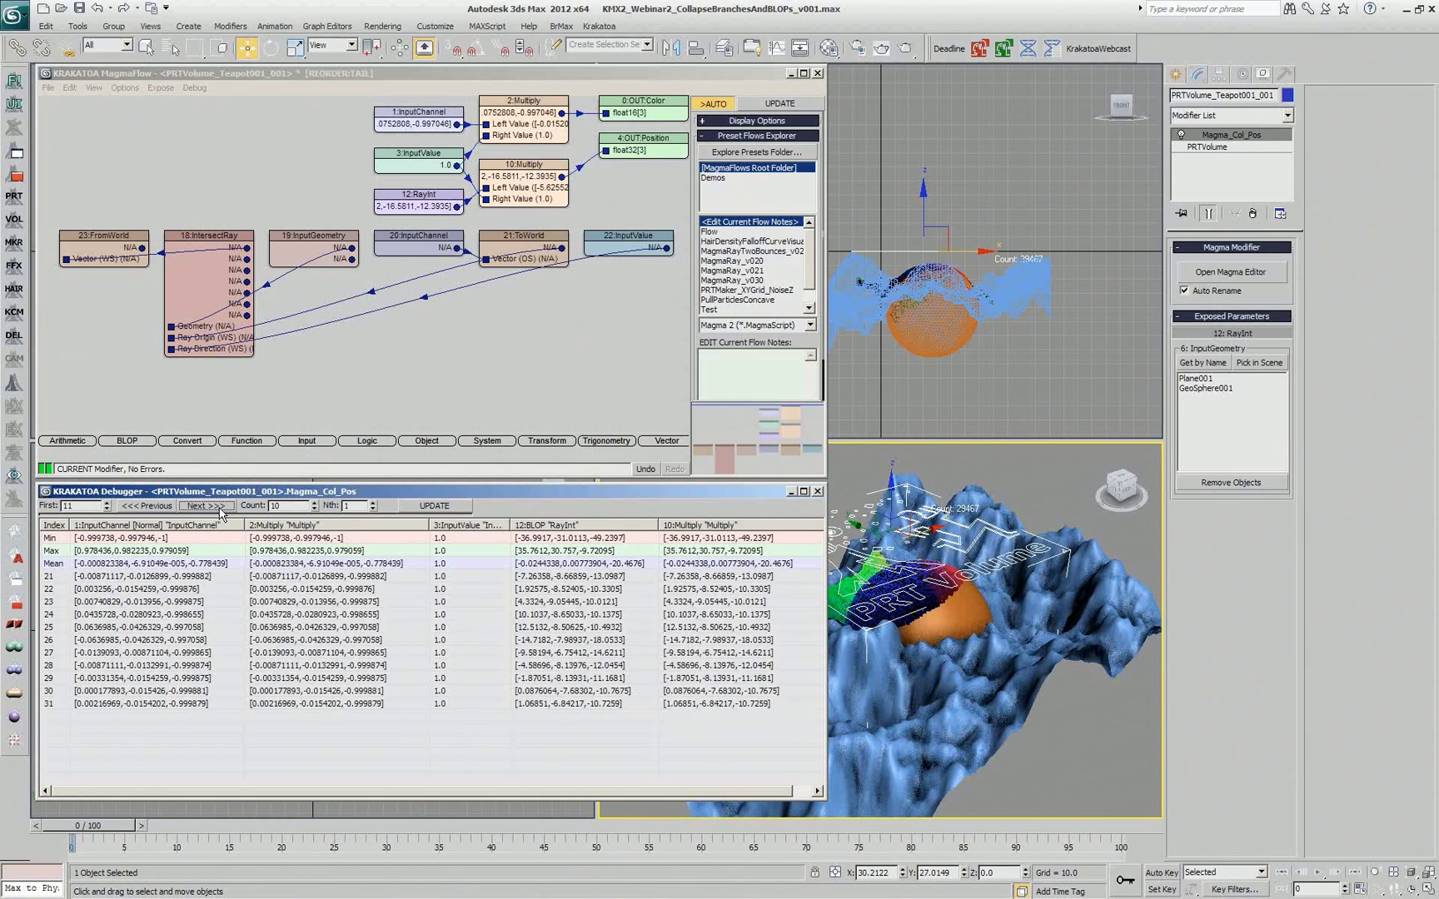
left_click(219, 509)
left_click(218, 508)
left_click(206, 510)
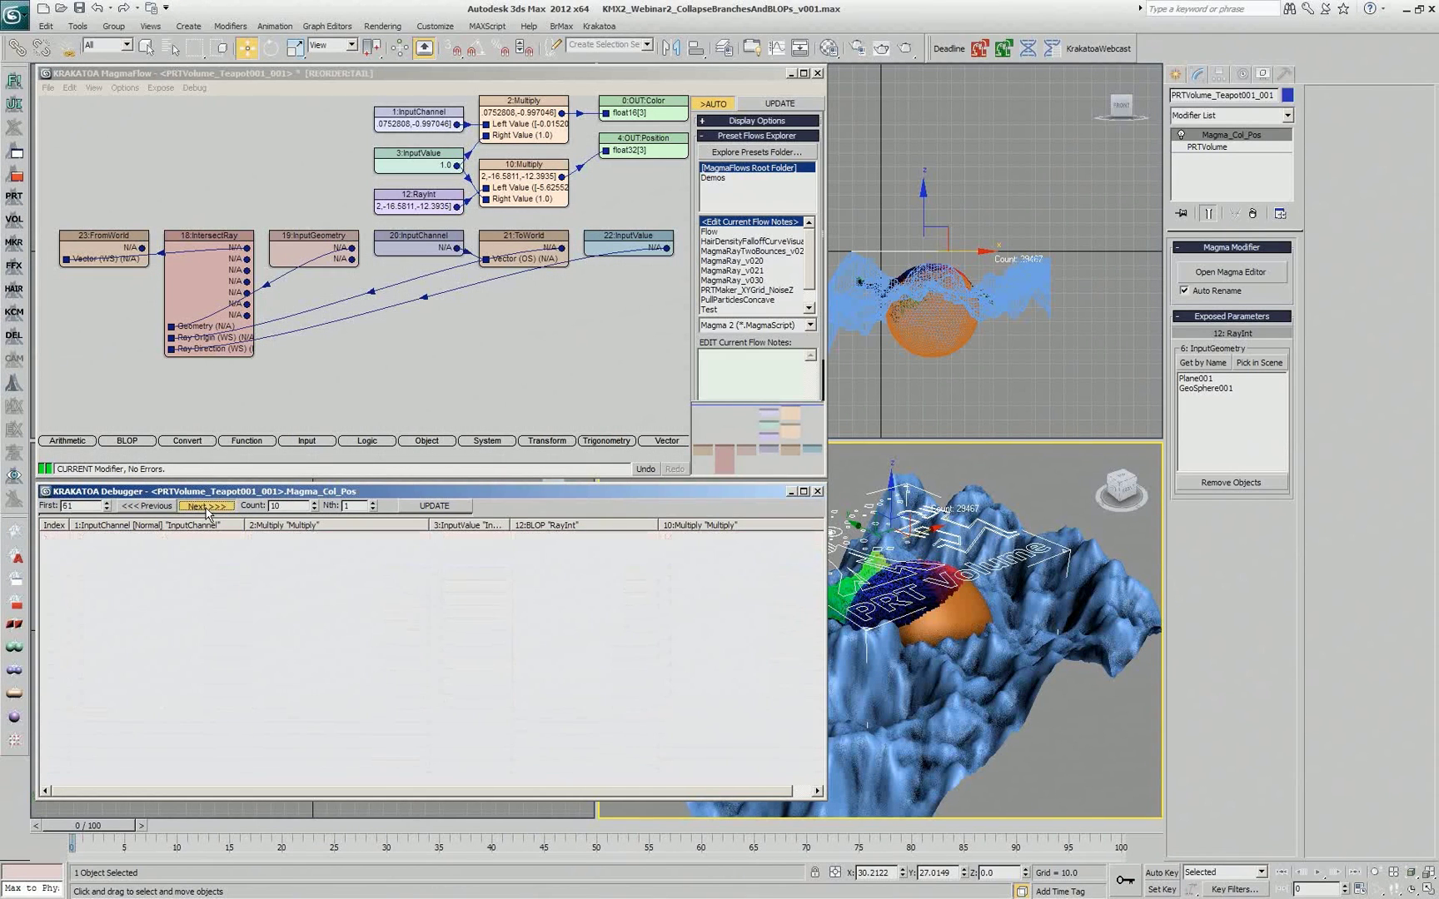
right_click(106, 508)
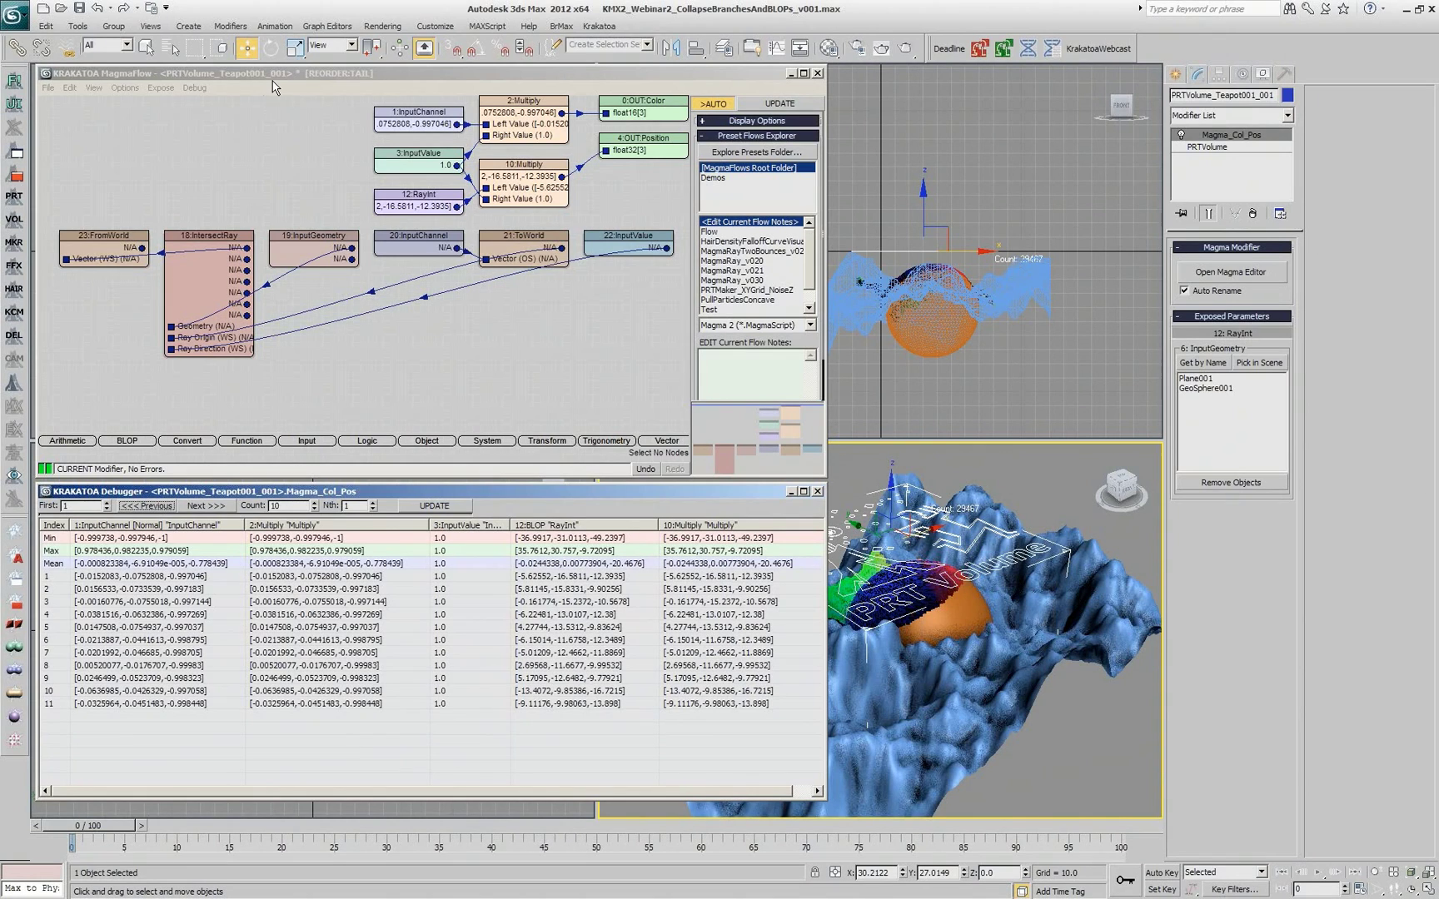
- Show debug values only for the selected 10:Multiply node and set Node Width to 180
left_click(193, 86)
left_click(246, 158)
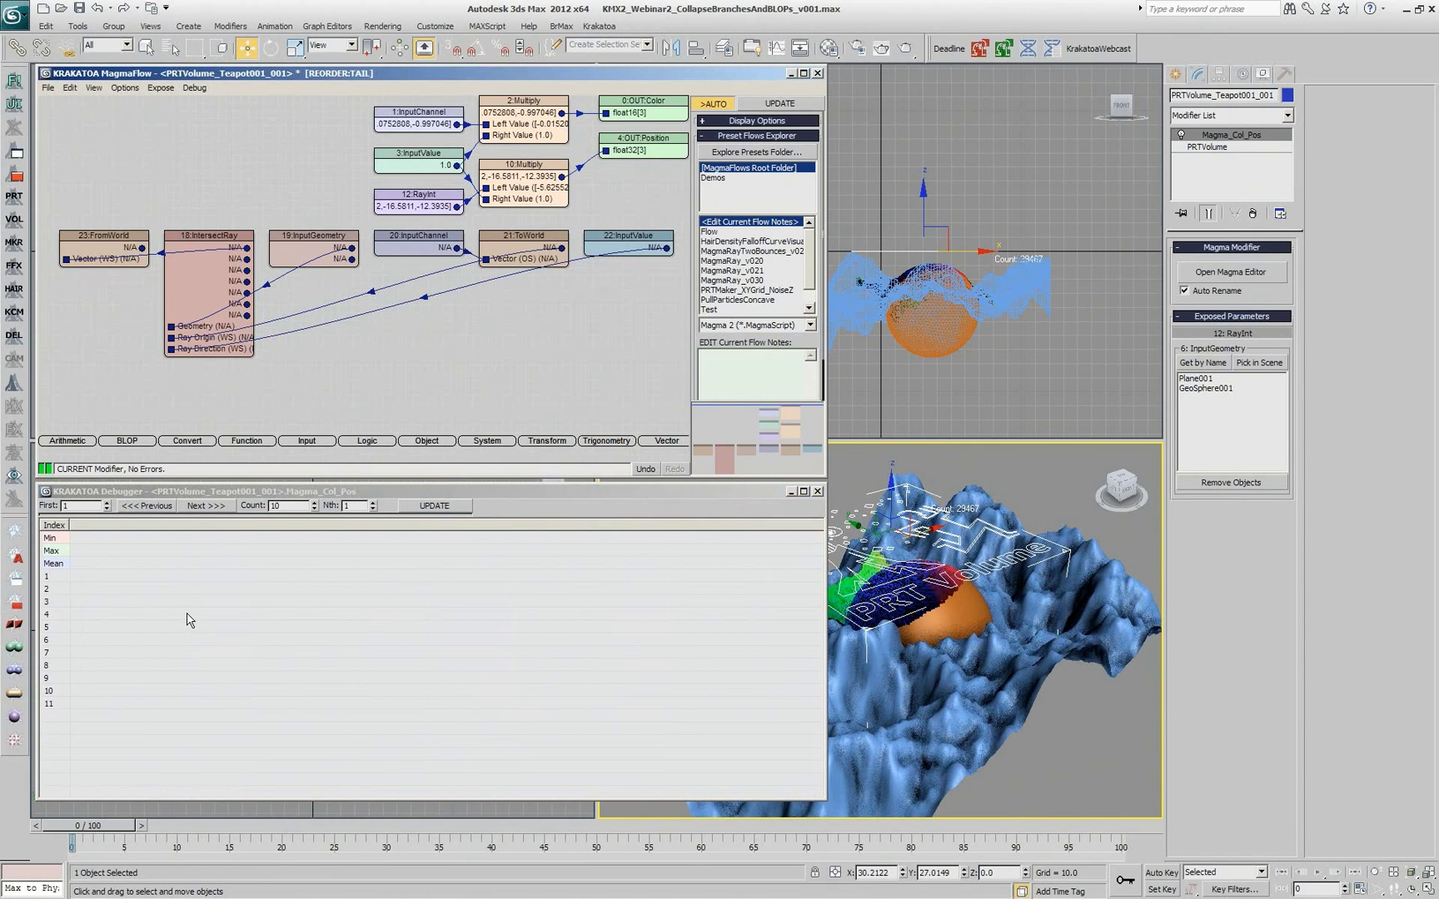
left_click(536, 173)
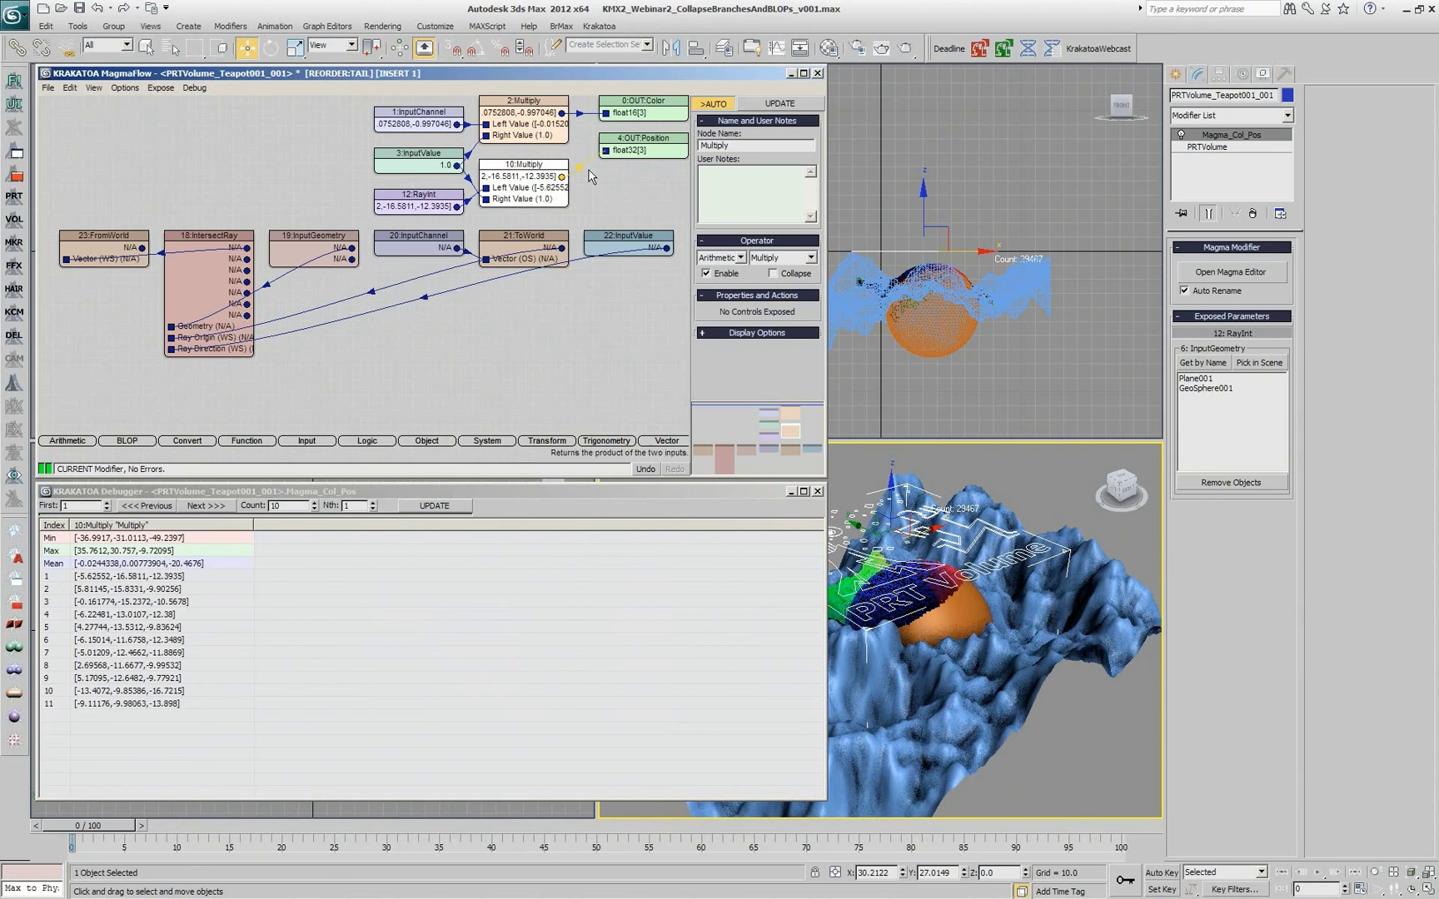
left_click(729, 333)
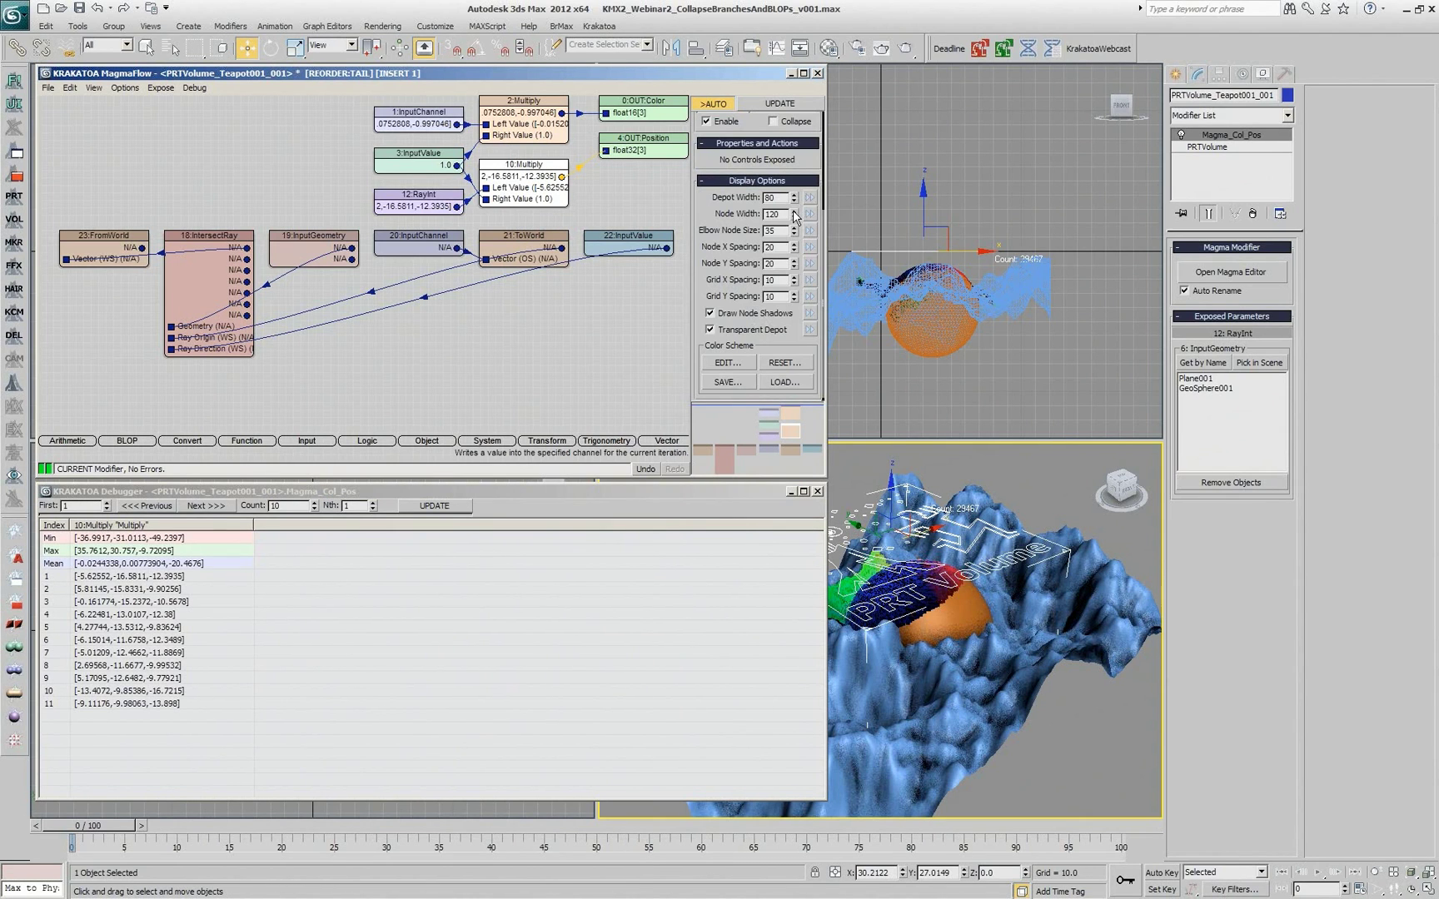
left_click_drag(794, 212, 795, 212)
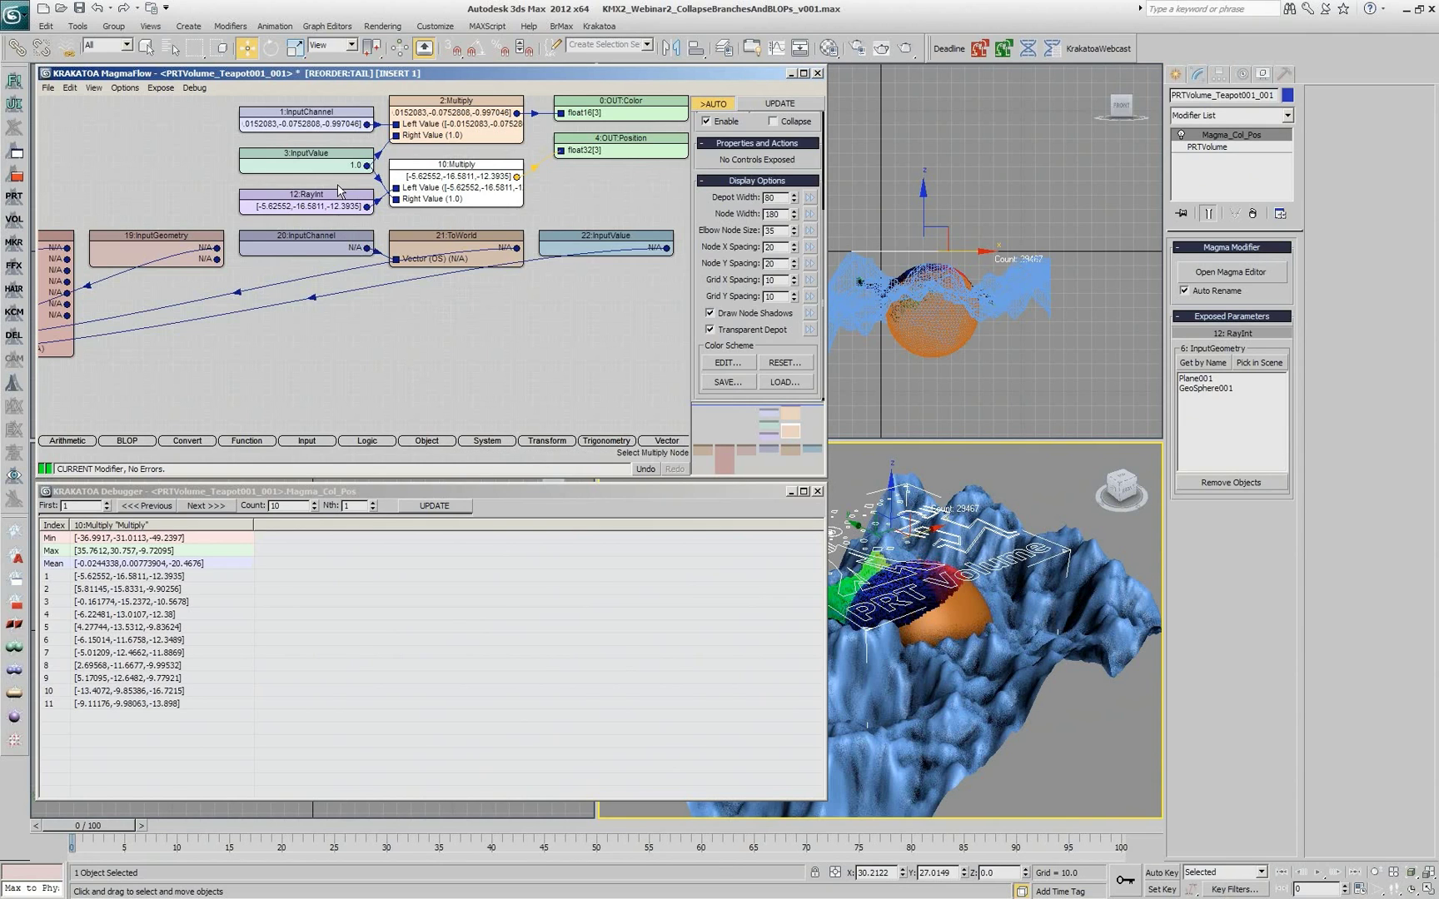
- Raise the 3:InputValue float from 1.0 to 1.38 and inspect 2:Multiply's values
left_click(337, 162)
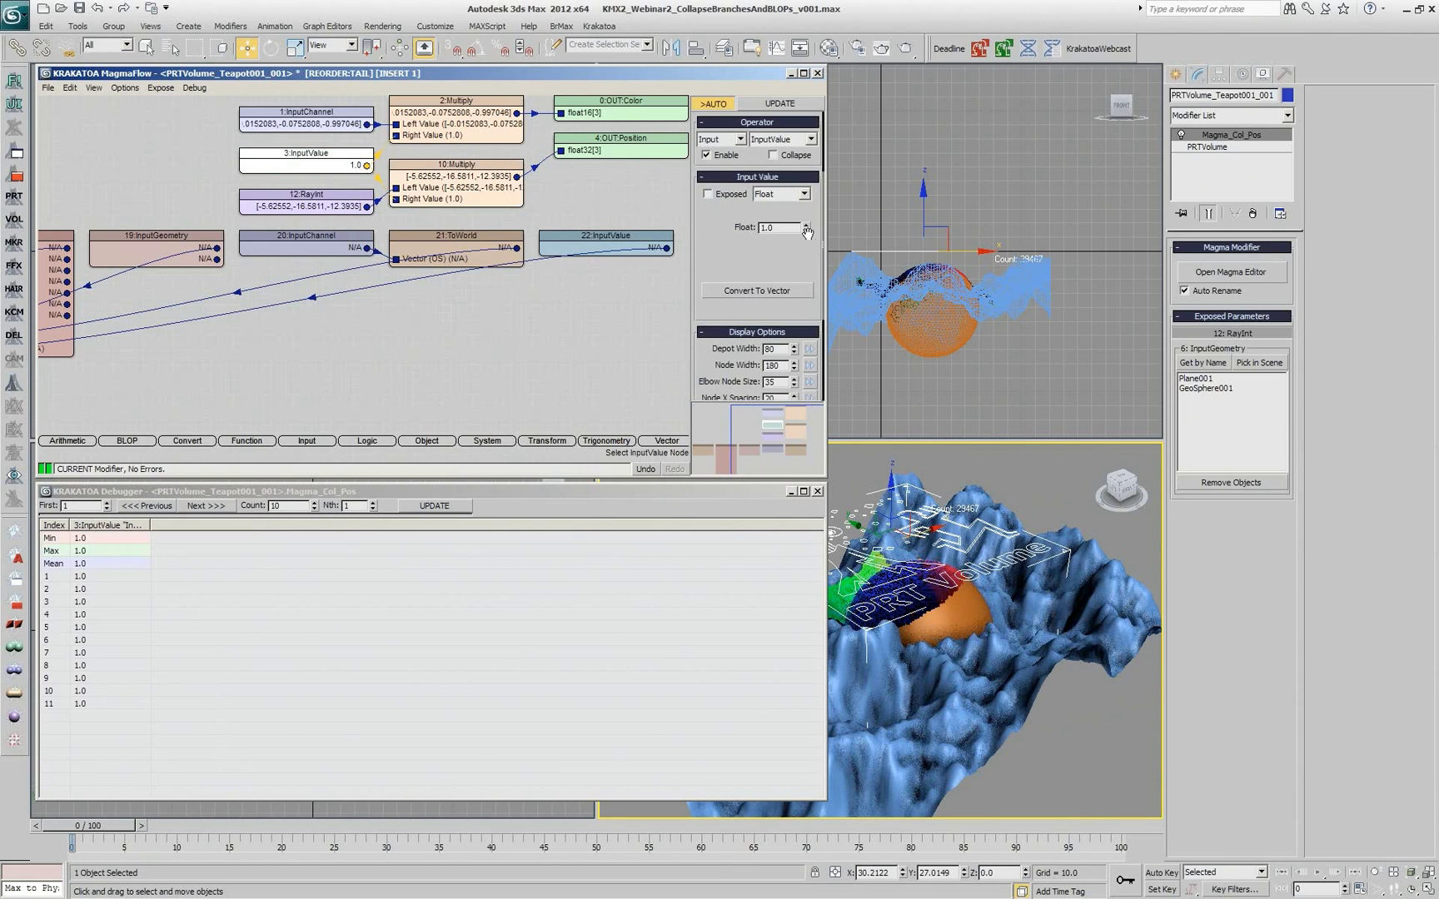
left_click_drag(806, 231, 806, 206)
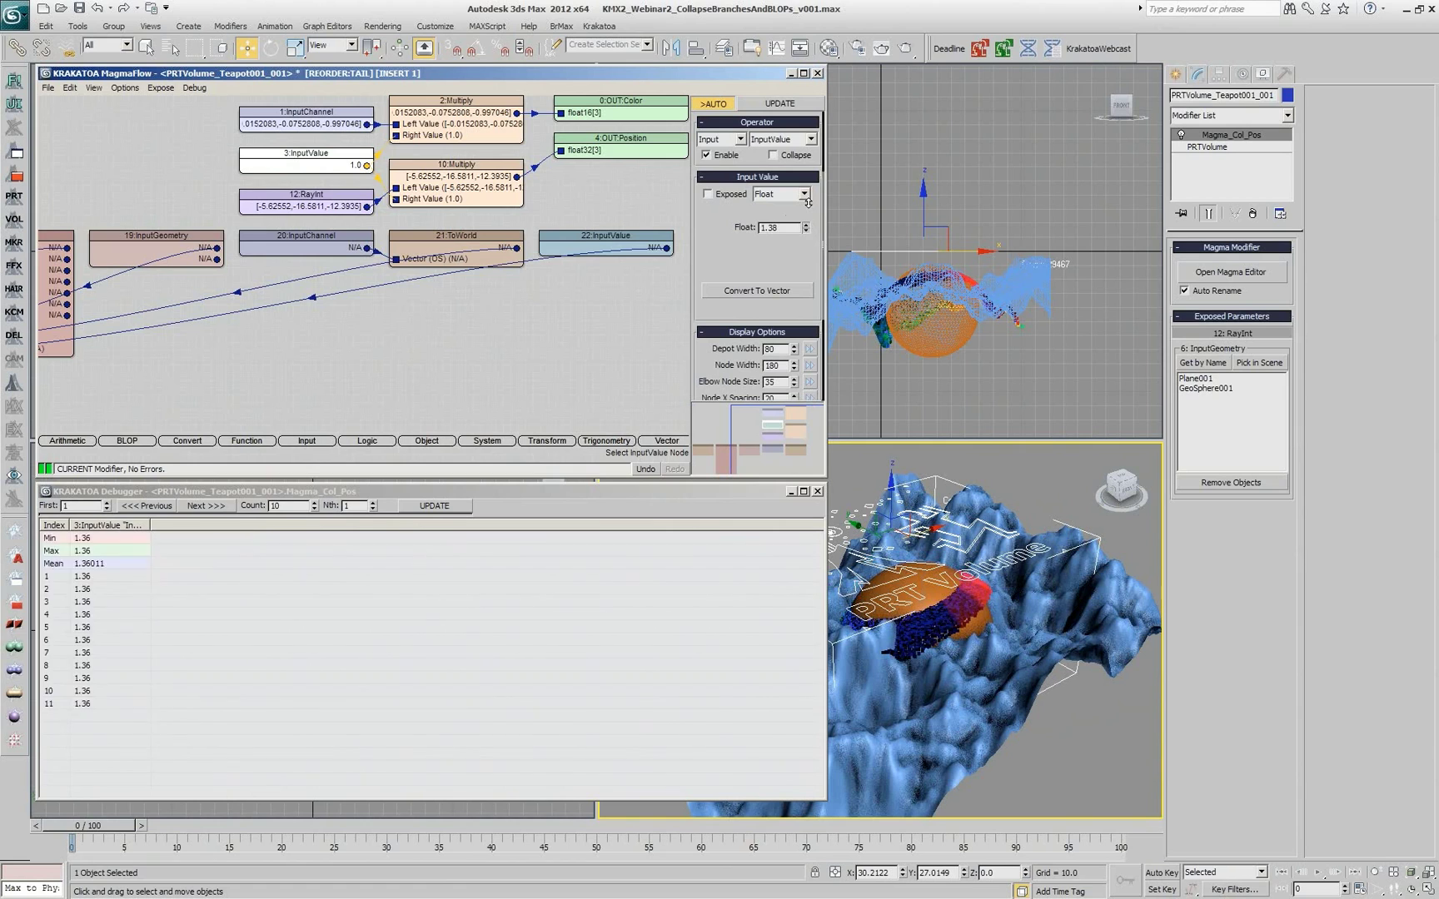
left_click(449, 117)
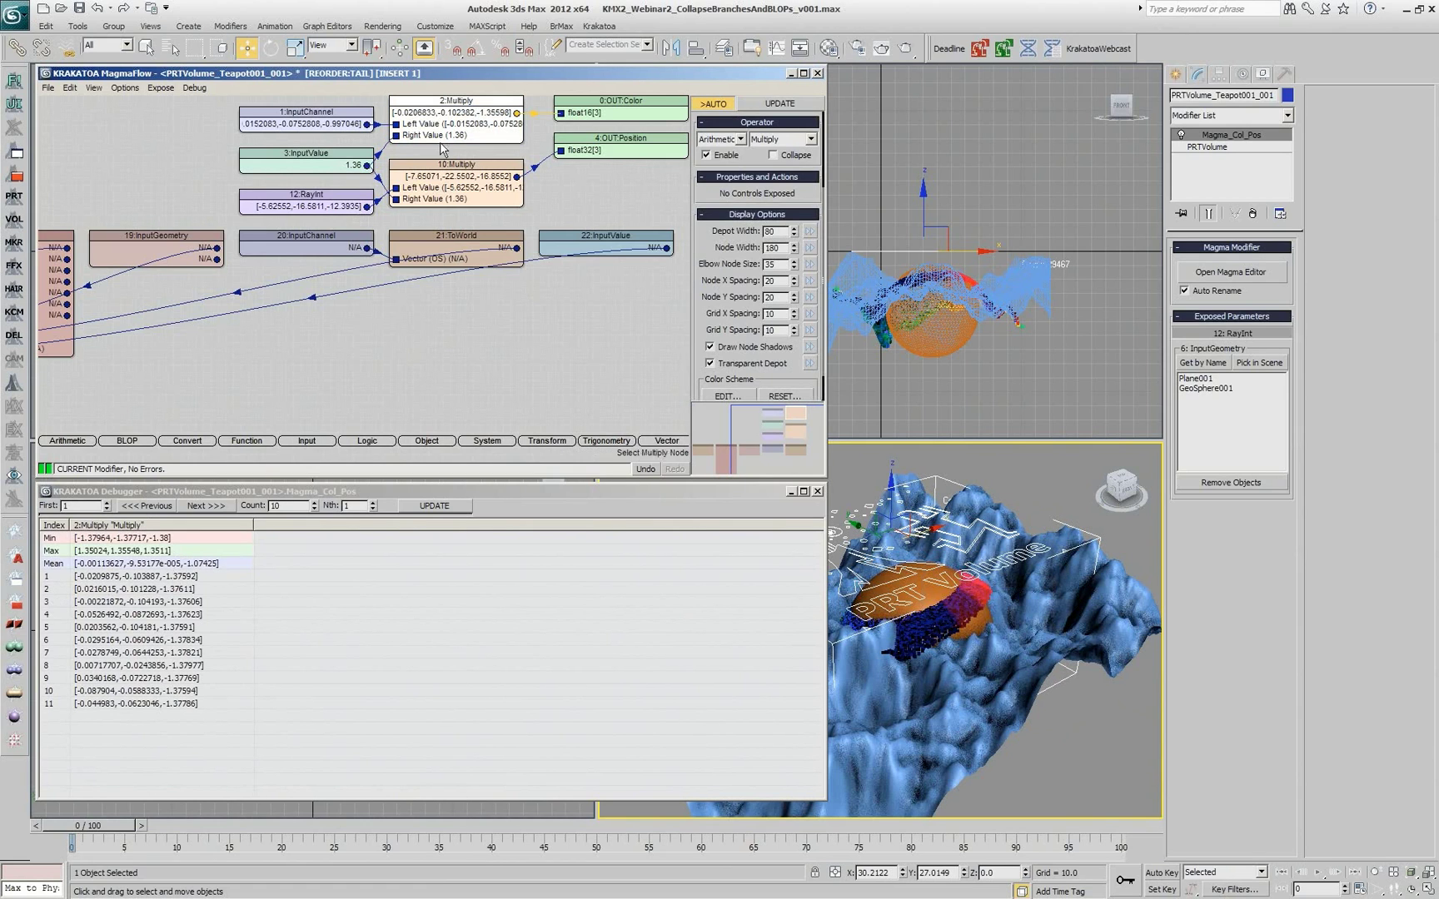
- Turn off Show Only Selected Nodes and Show Min/Max/Mean Data, then select 12:RayInt
left_click(195, 87)
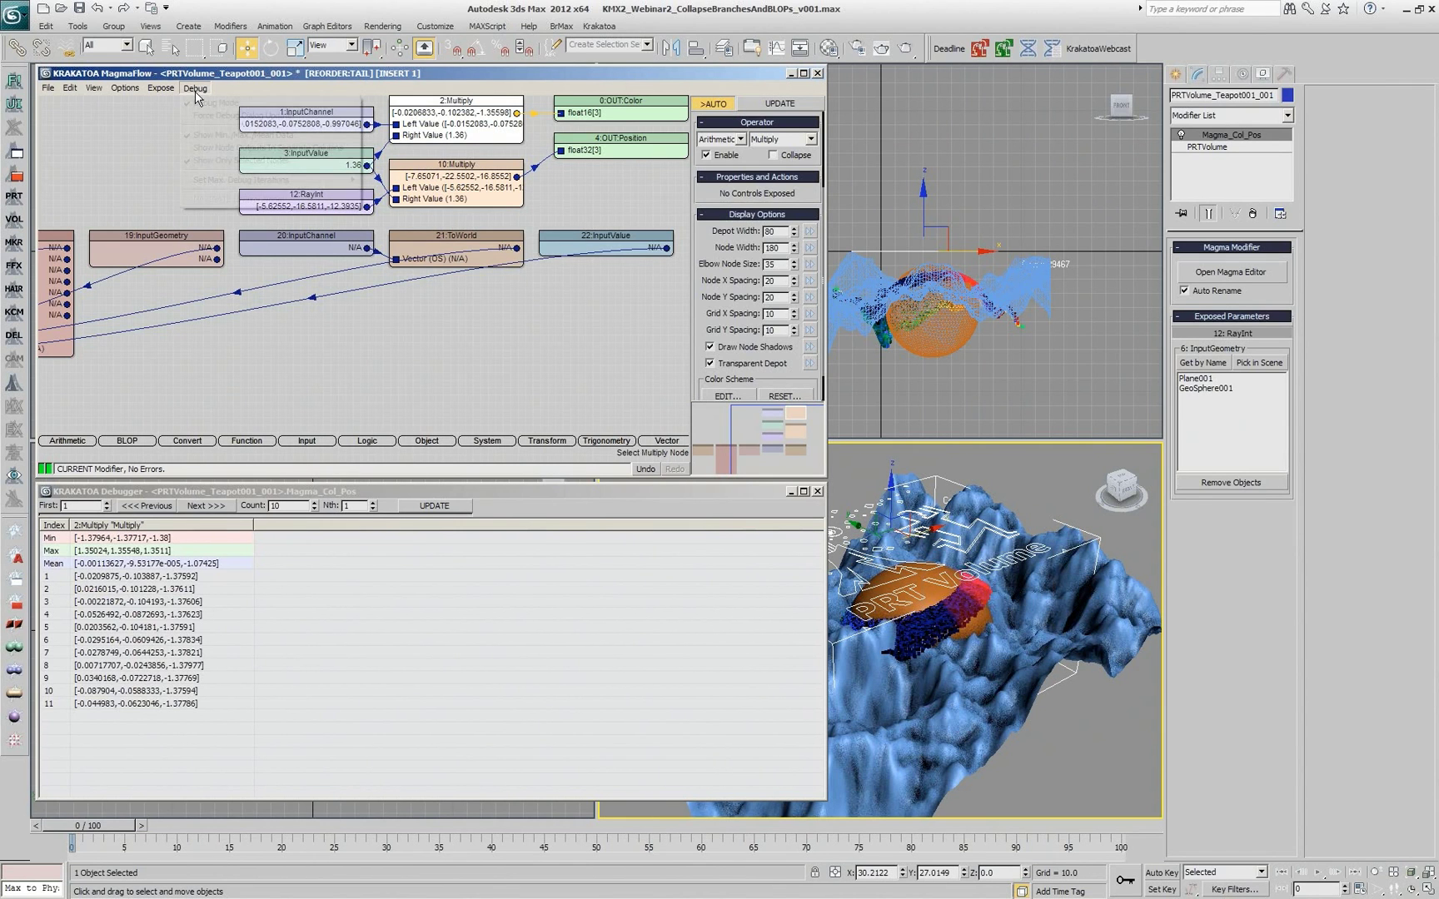
left_click(238, 160)
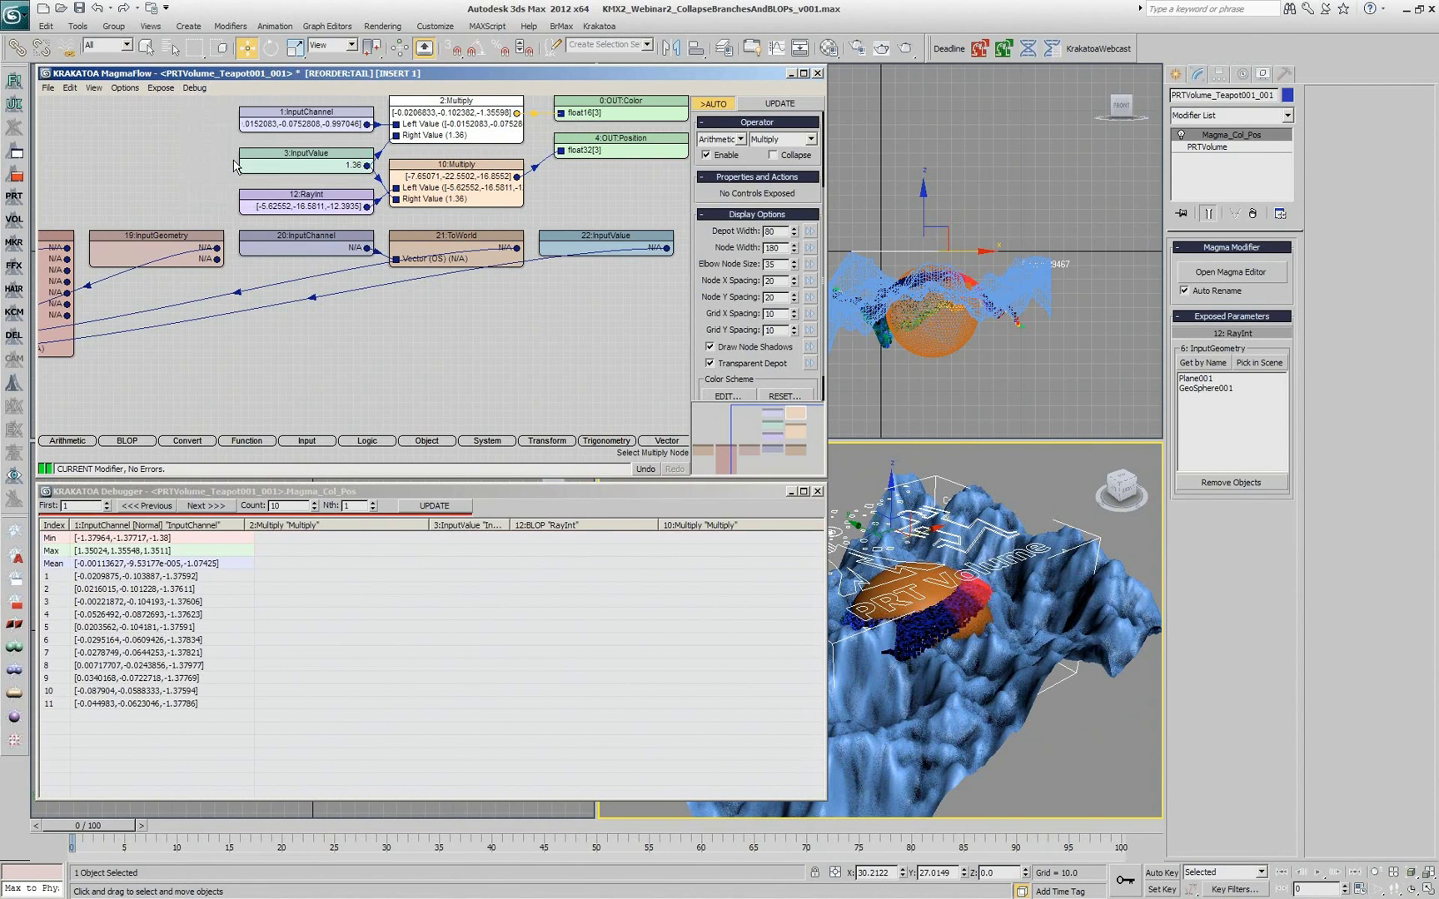
left_click(195, 88)
left_click(200, 134)
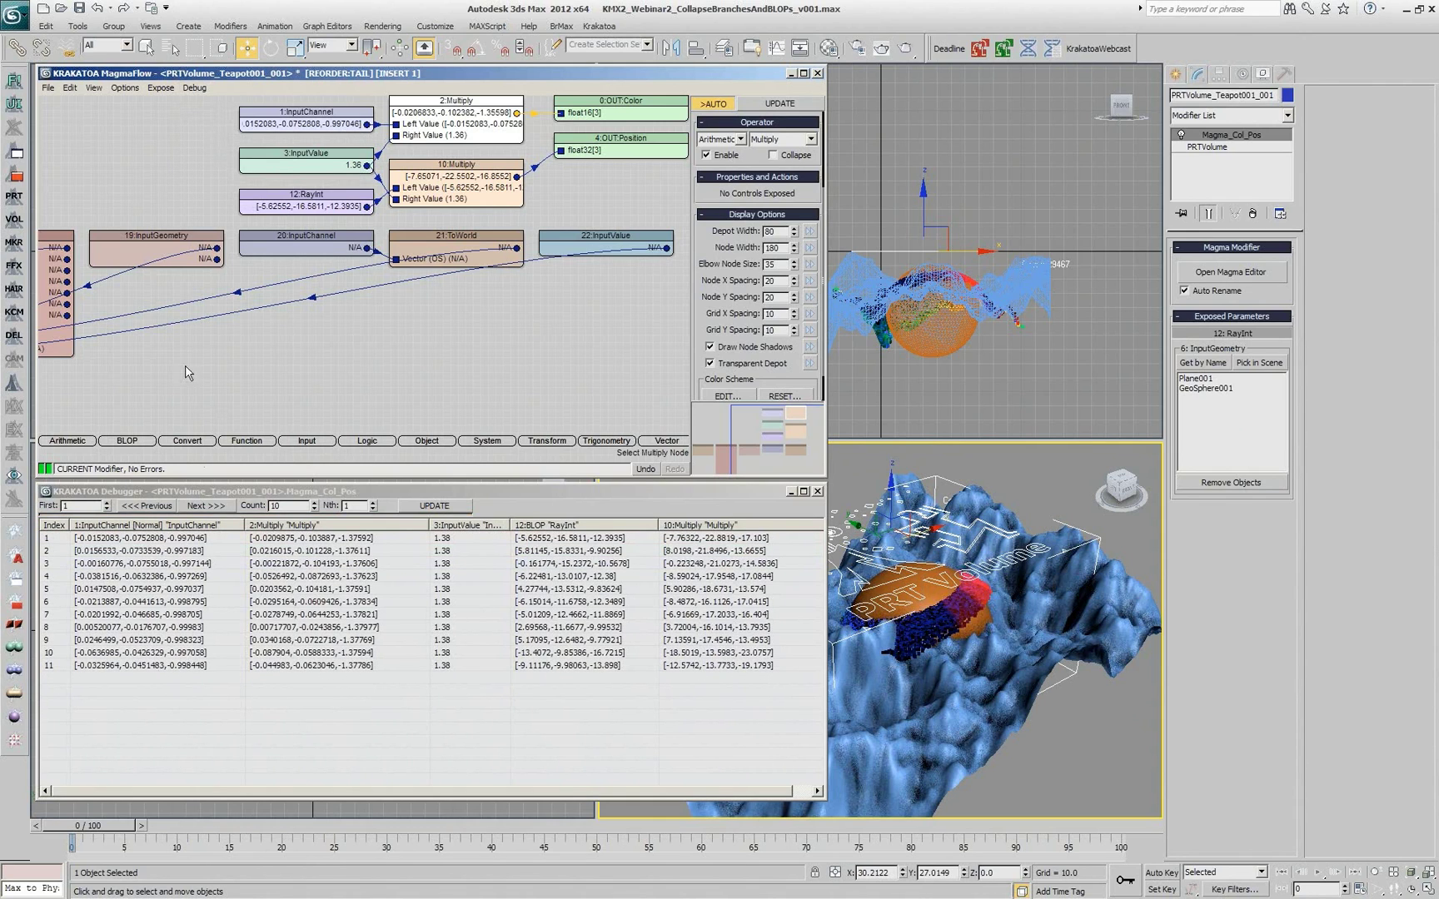
left_click(464, 407)
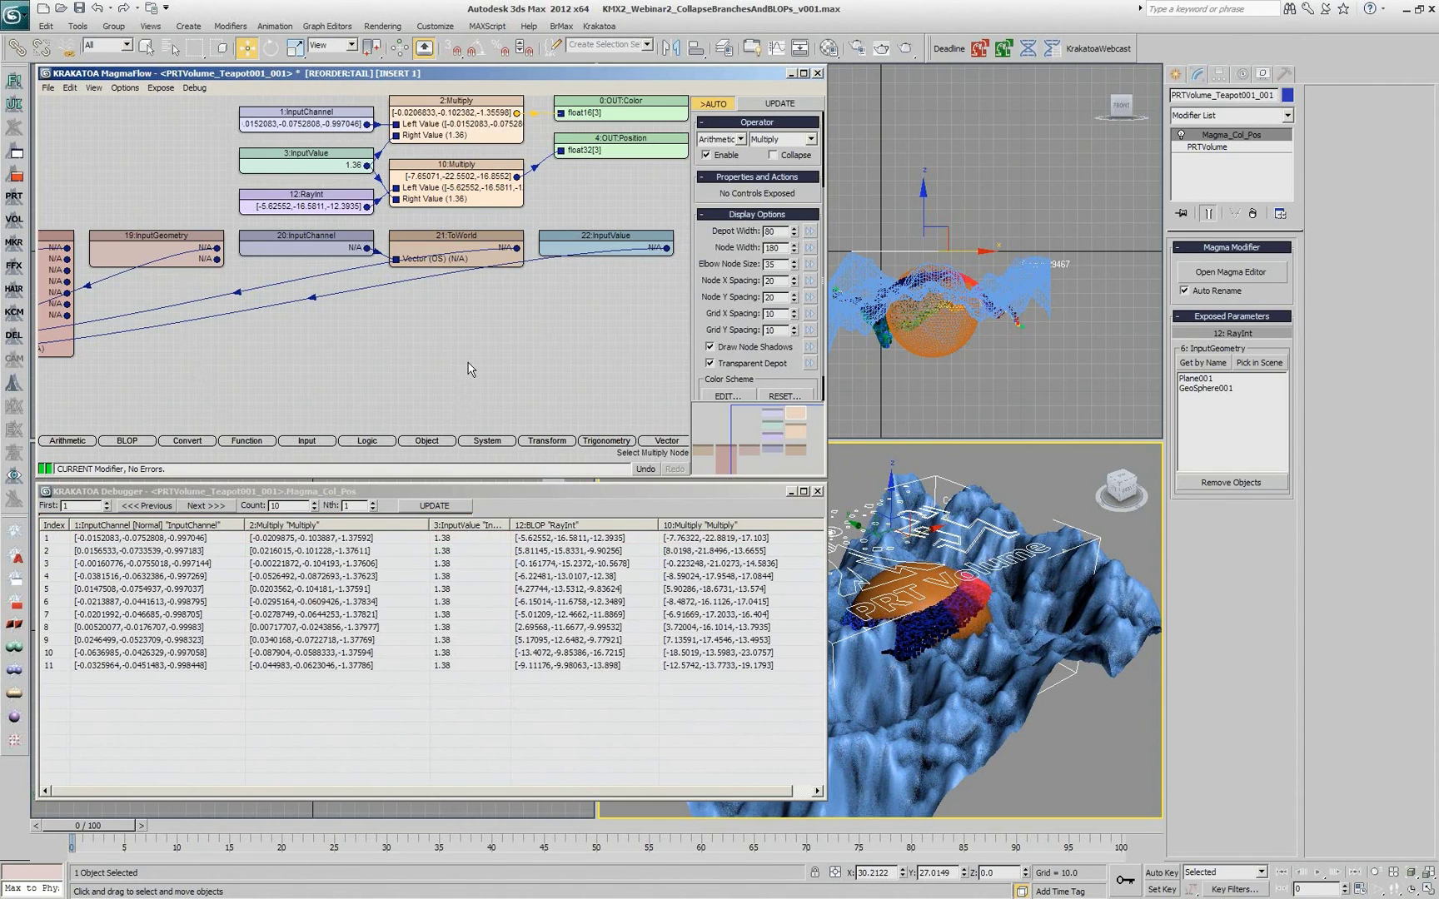
- Enter the 12:RayInt BLOP, debug only the selected 5:IntersectRay node, and widen its column
left_click(303, 200)
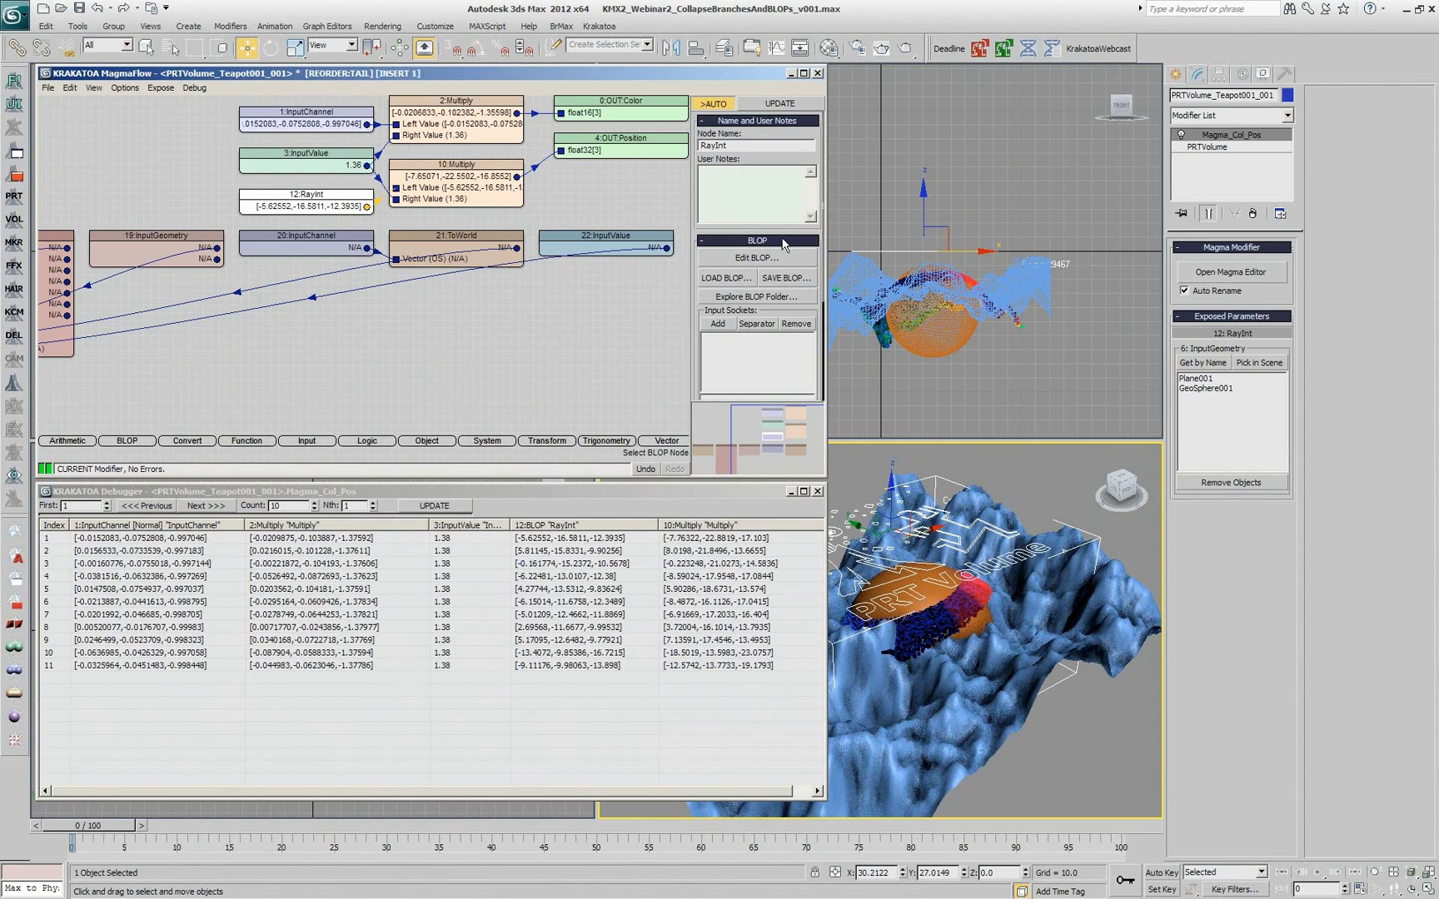
left_click(756, 257)
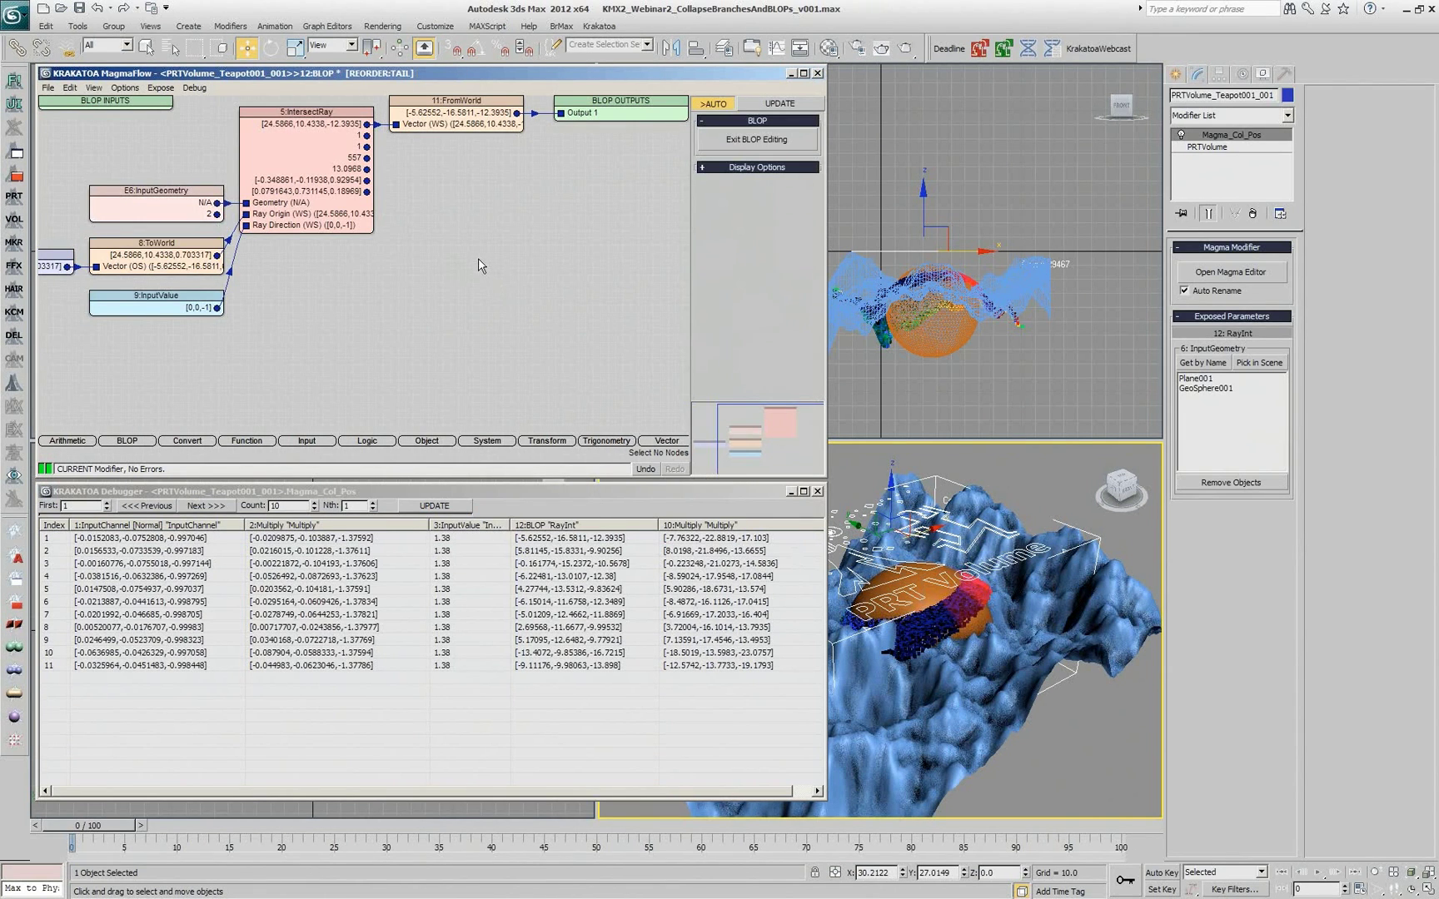
left_click(195, 88)
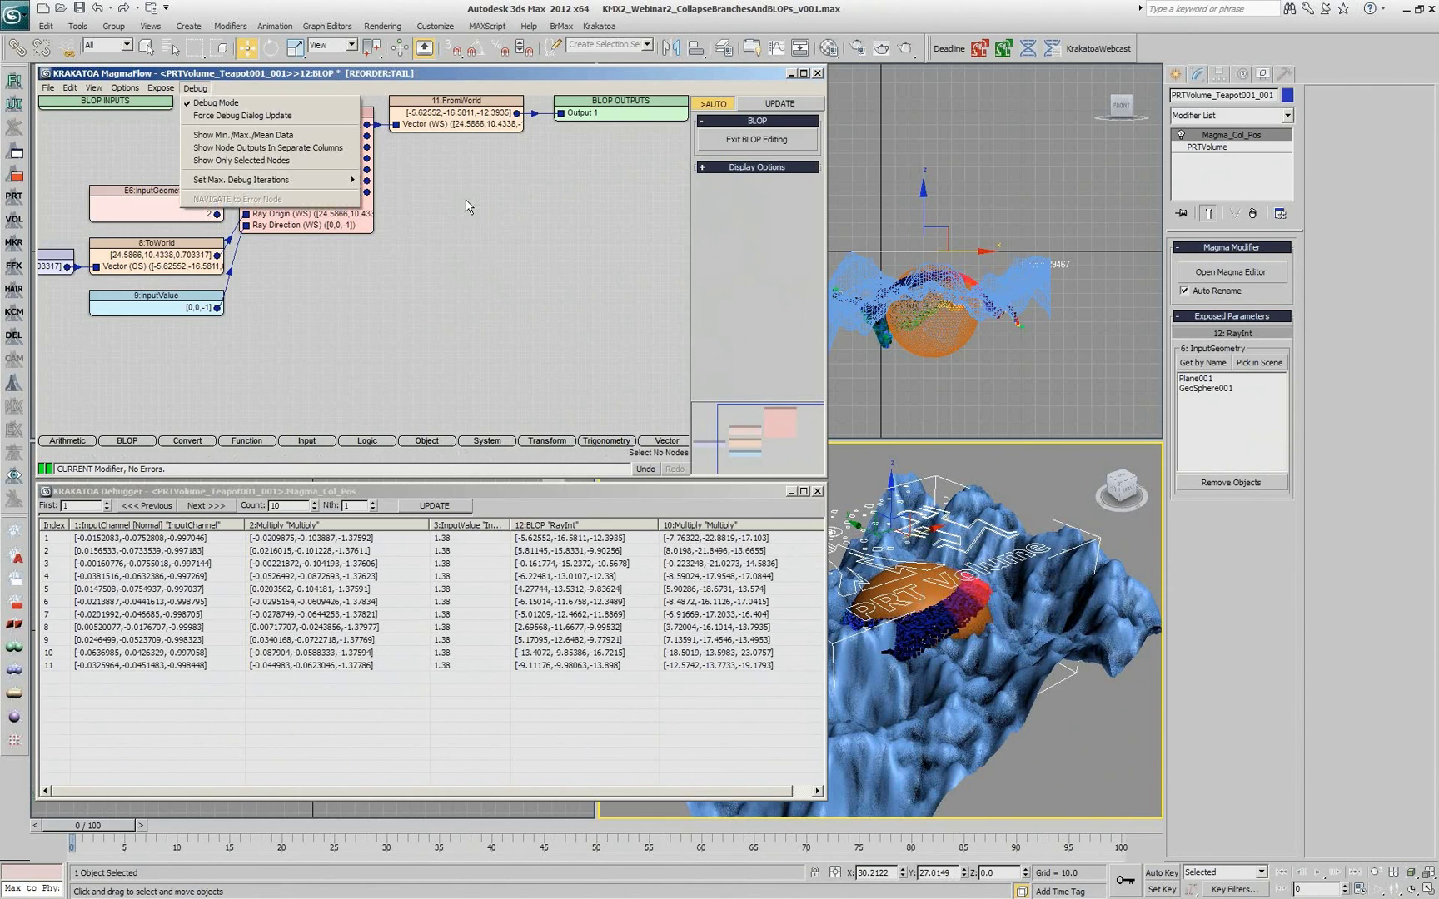
left_click(243, 162)
left_click(296, 184)
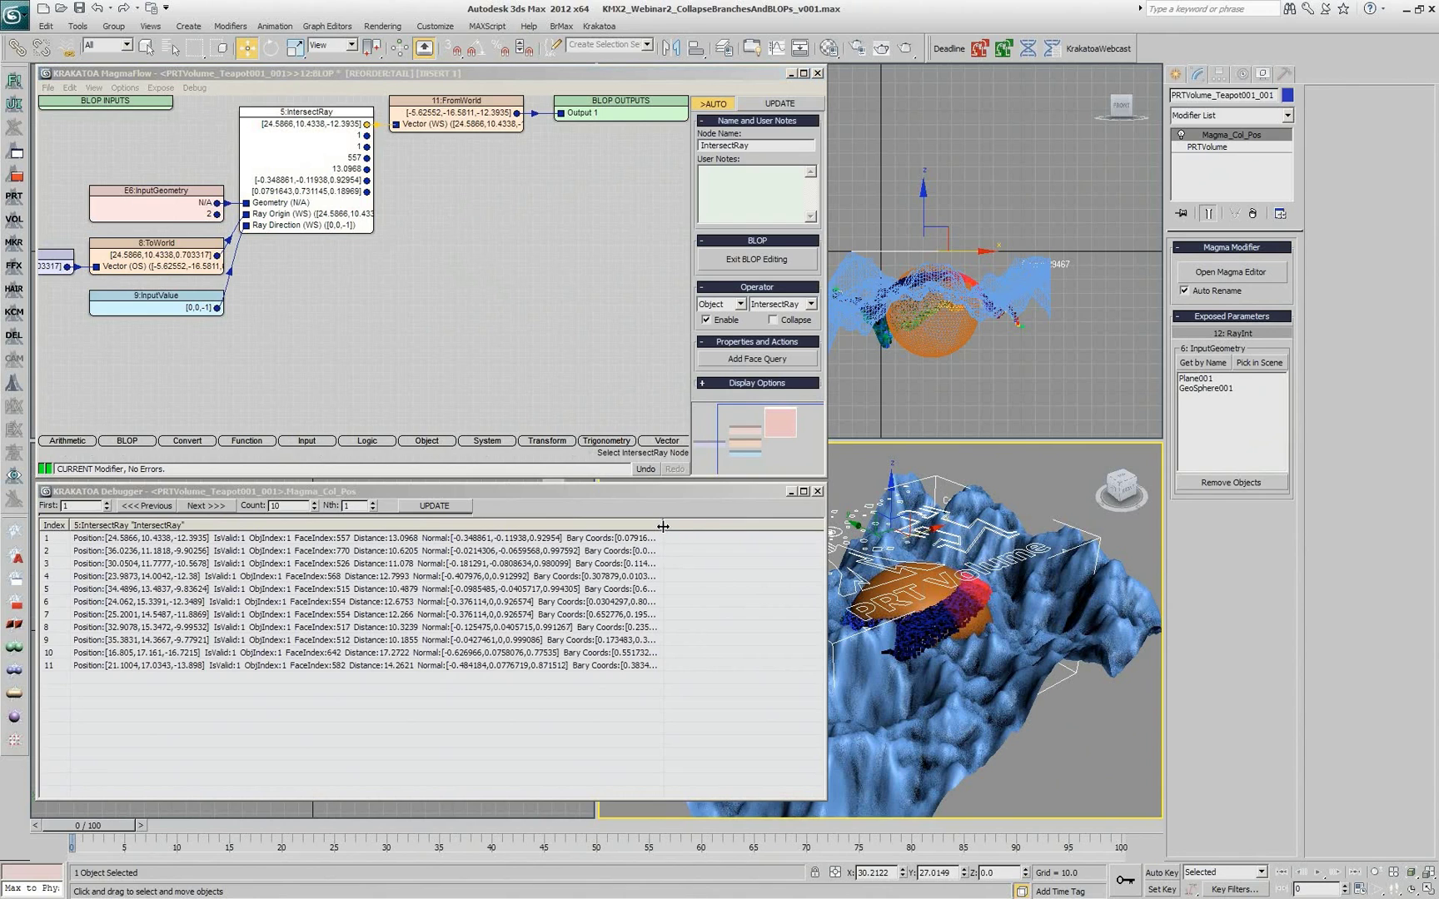
left_click_drag(666, 528, 799, 523)
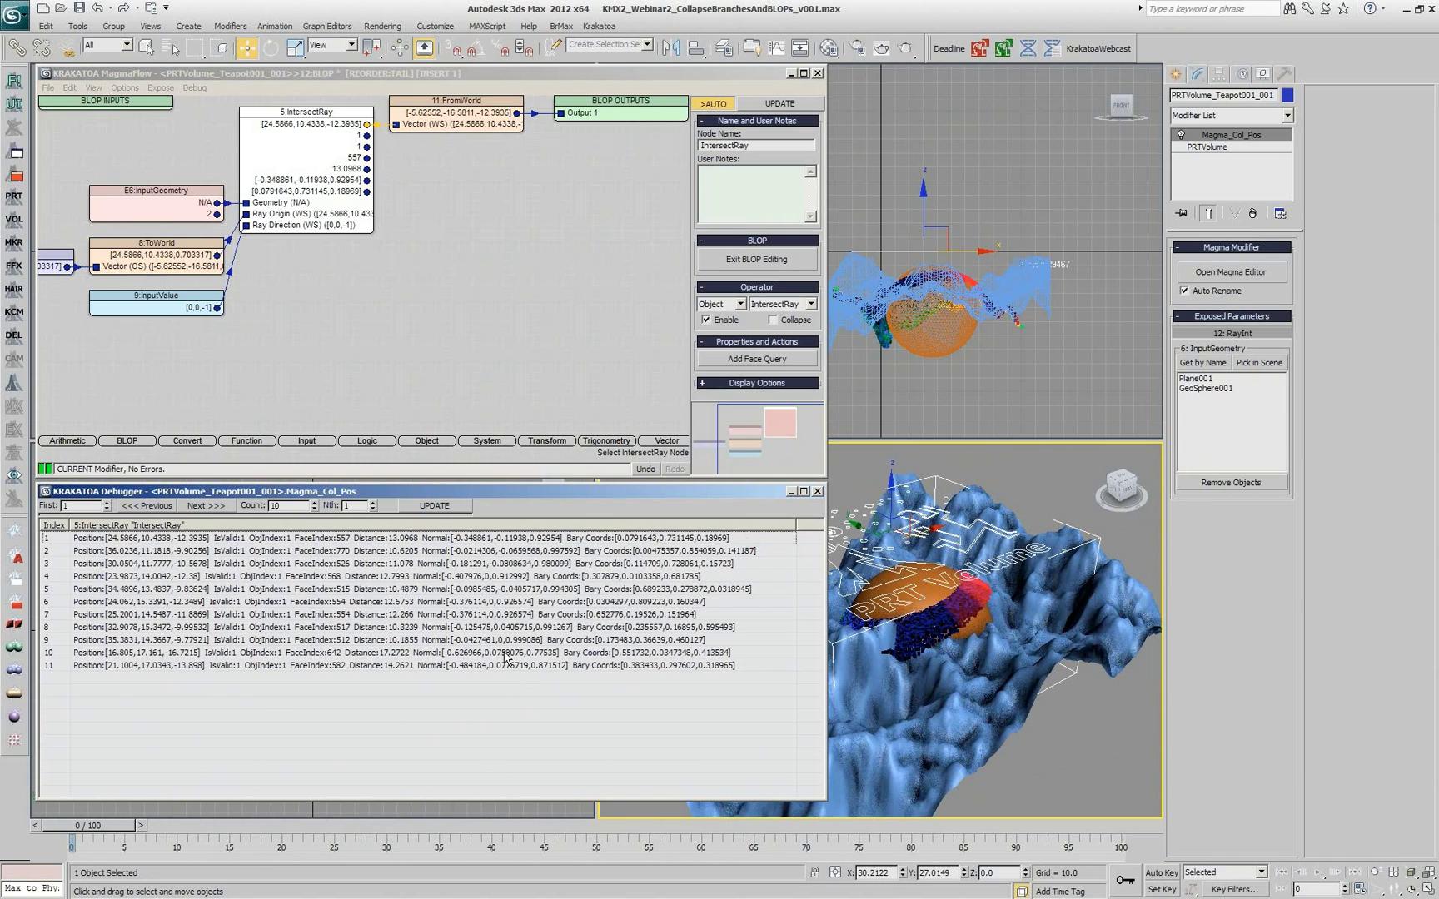
left_click(195, 88)
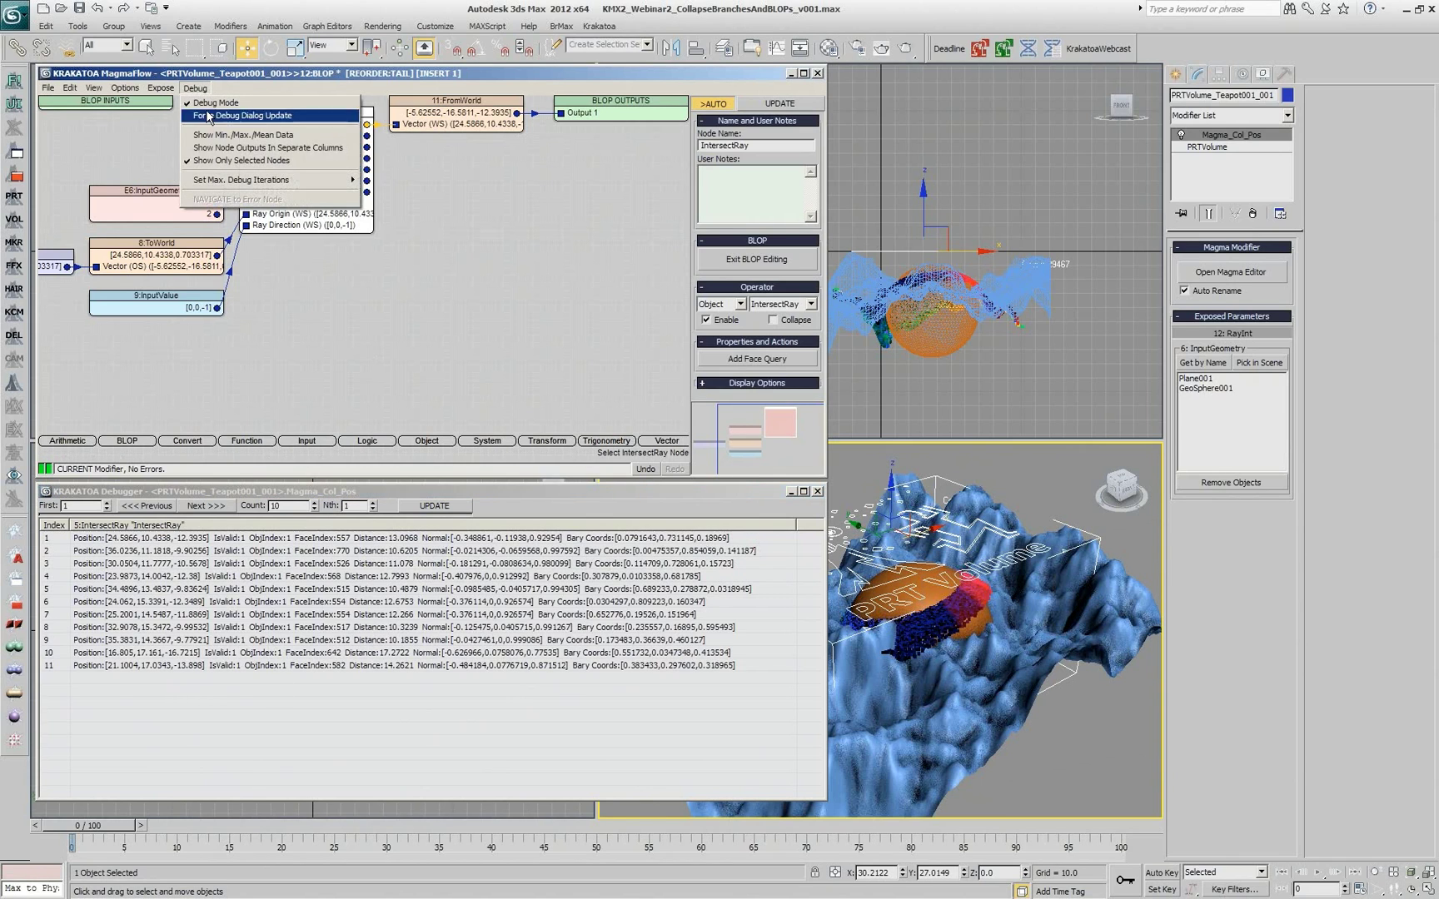
- Show 5:IntersectRay outputs in separate columns, enlarge the debugger, and widen the IsValid, ObjIndex and other columns
left_click(247, 149)
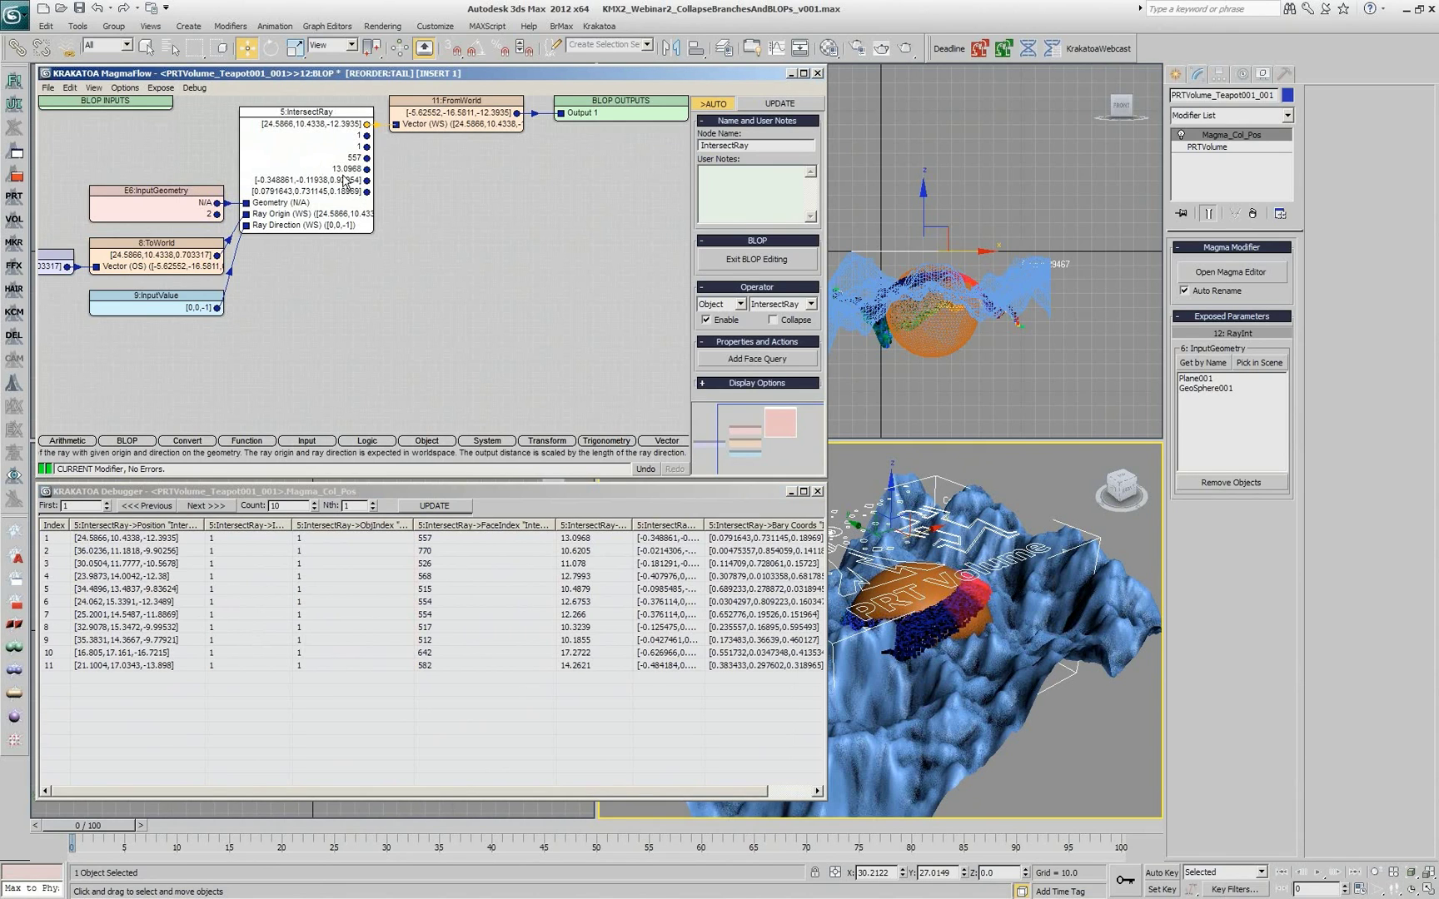
left_click_drag(827, 546, 1008, 545)
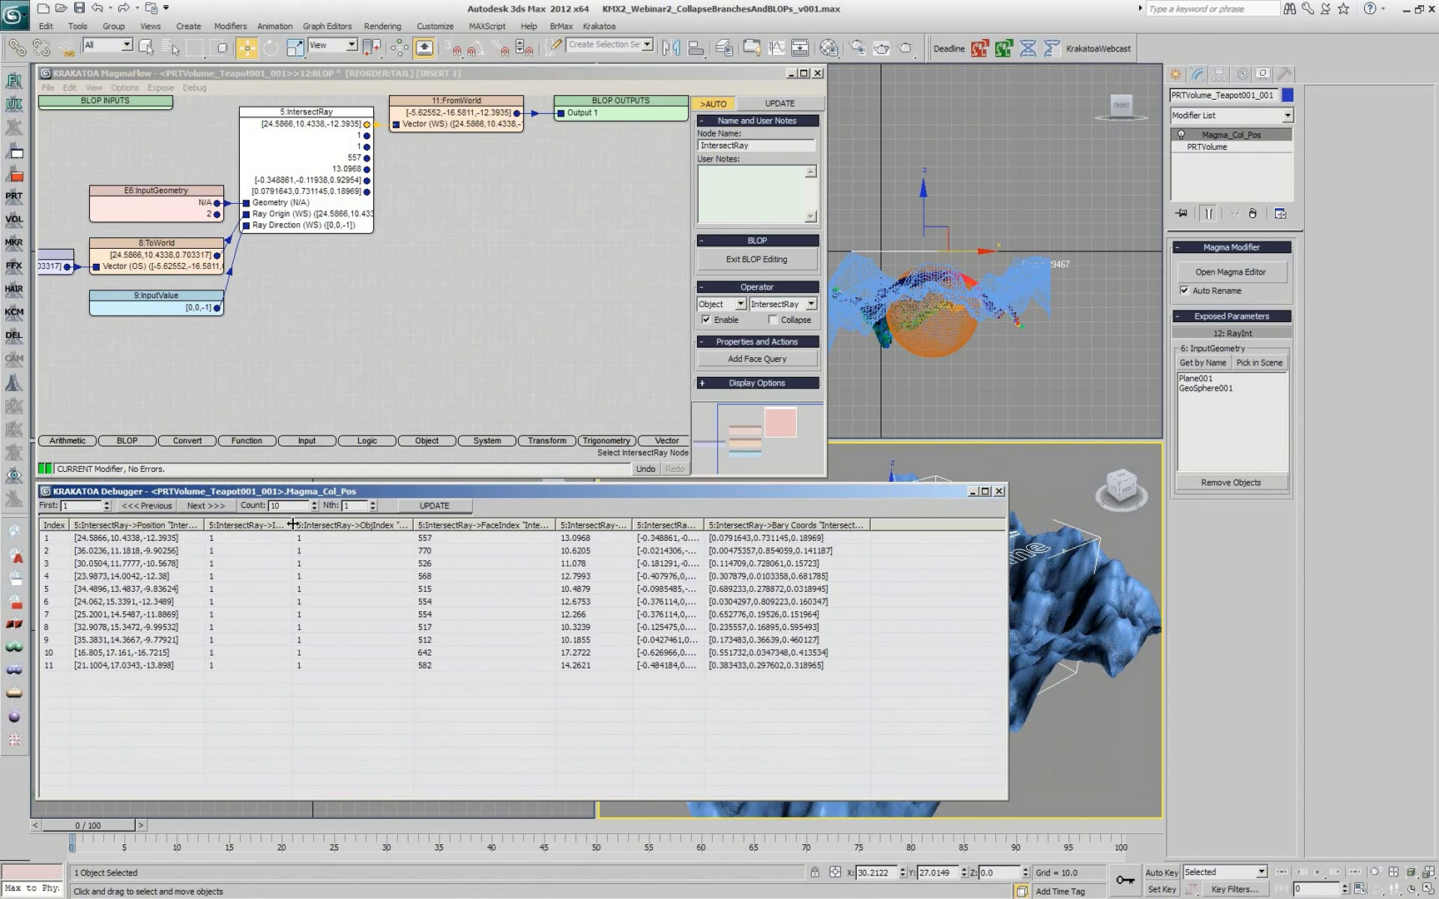
left_click_drag(292, 525, 365, 524)
left_click_drag(488, 525, 535, 517)
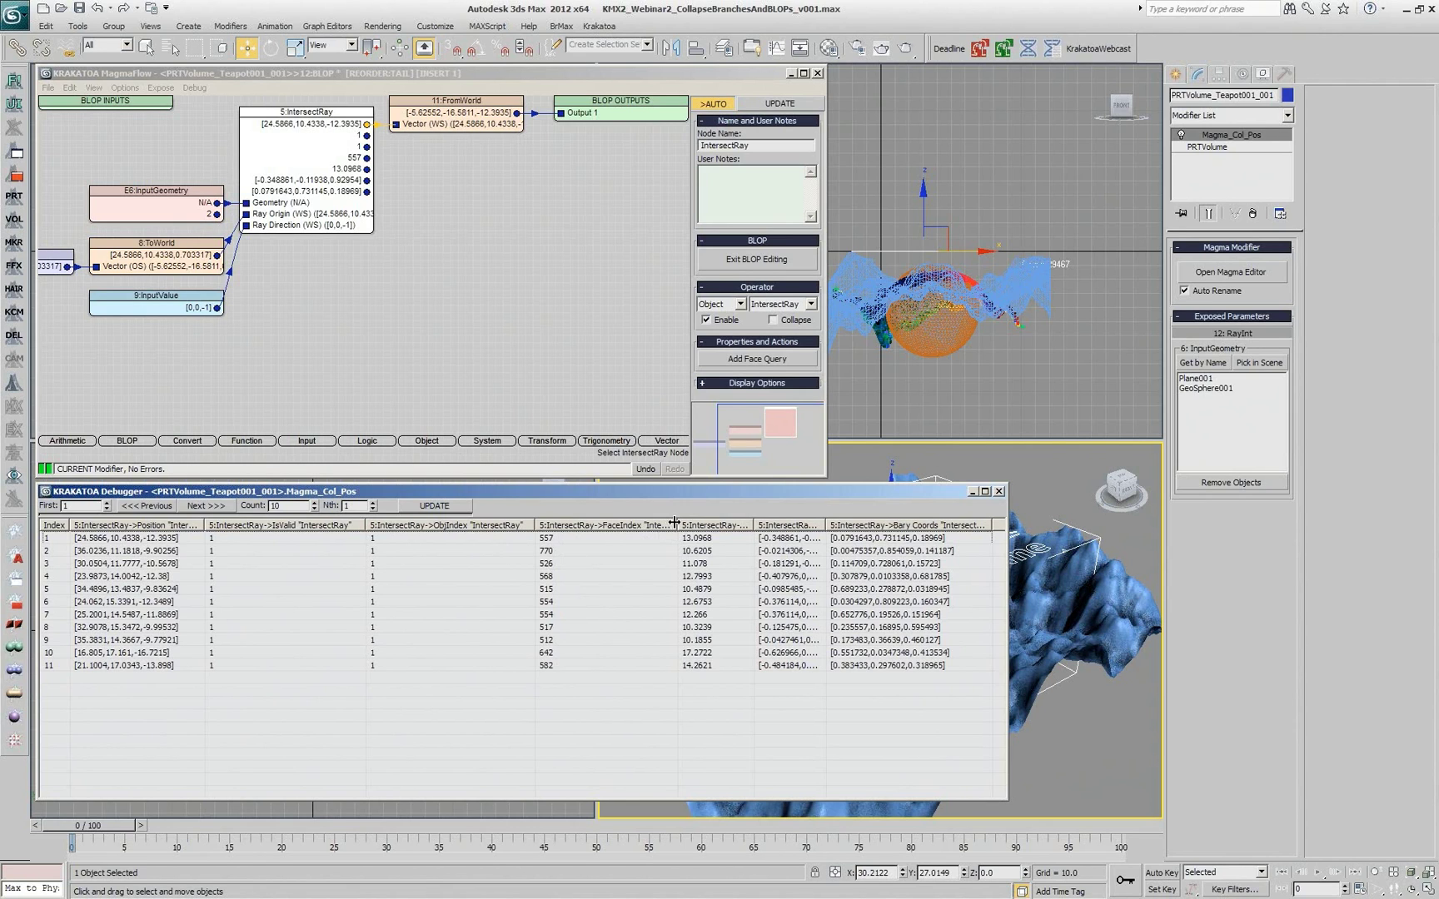
left_click_drag(751, 525, 940, 514)
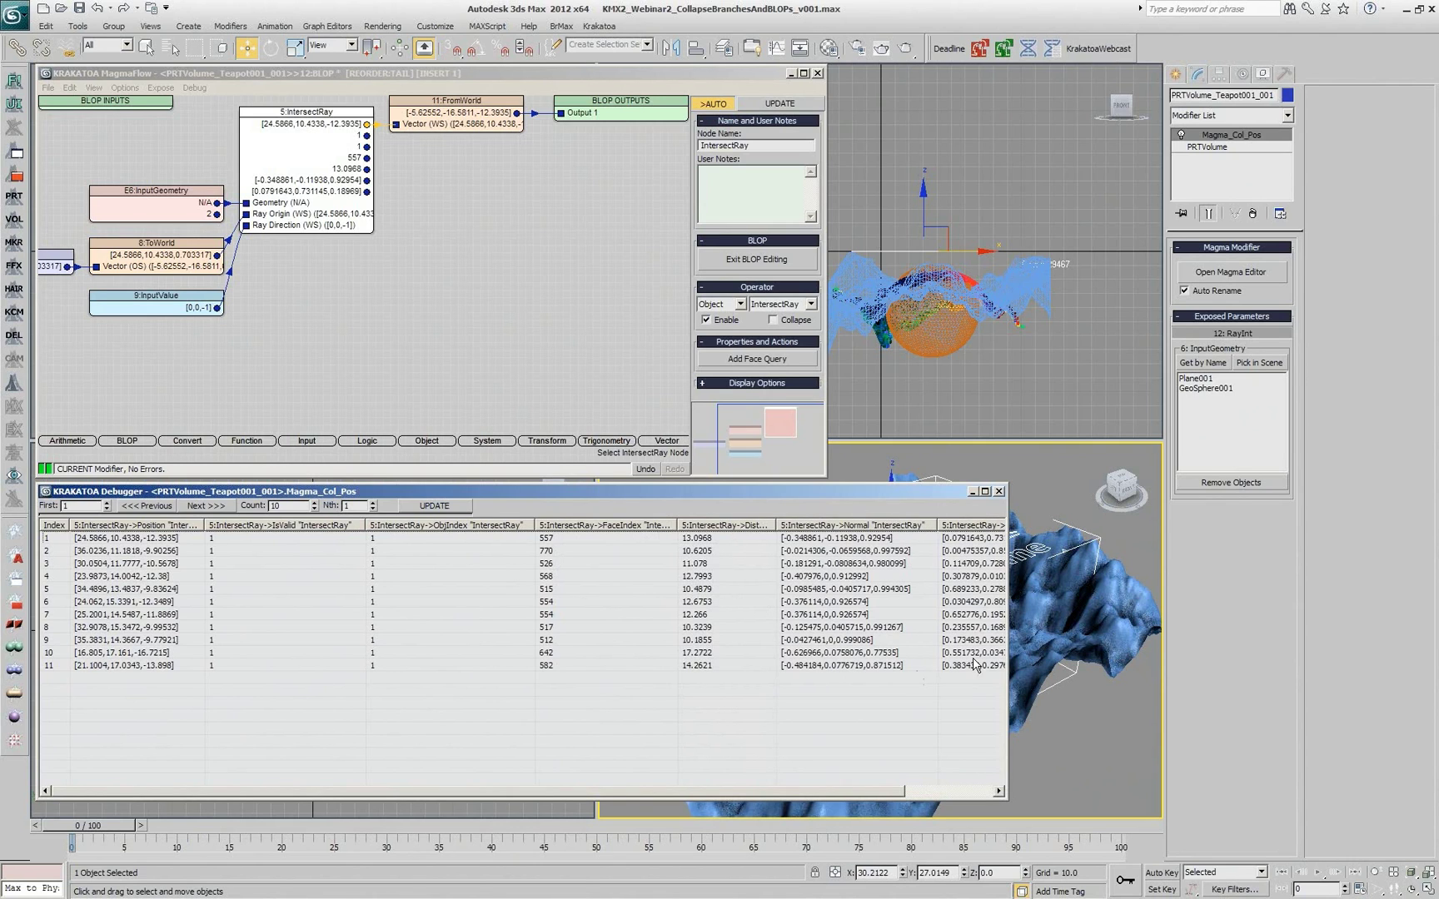